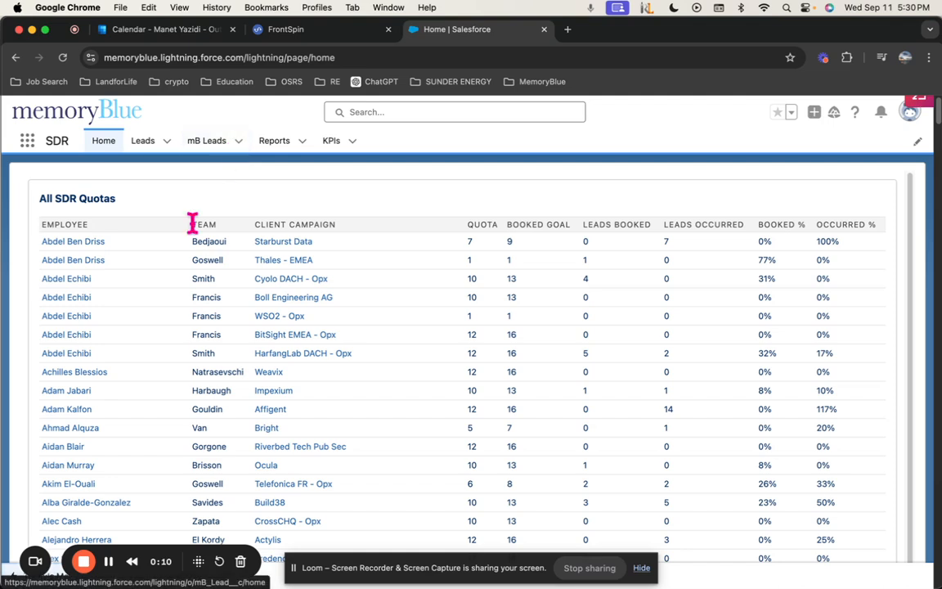
Reload the Salesforce home page with the quotas table and open the mB Leads list
{"action": "left_click", "coordinate": [107, 143]}
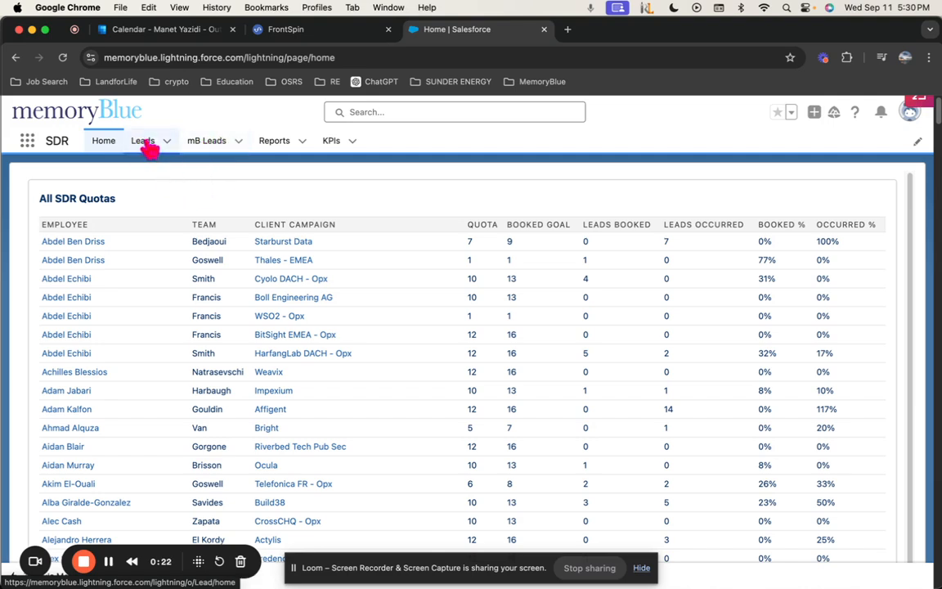
{"action": "left_click", "coordinate": [211, 150]}
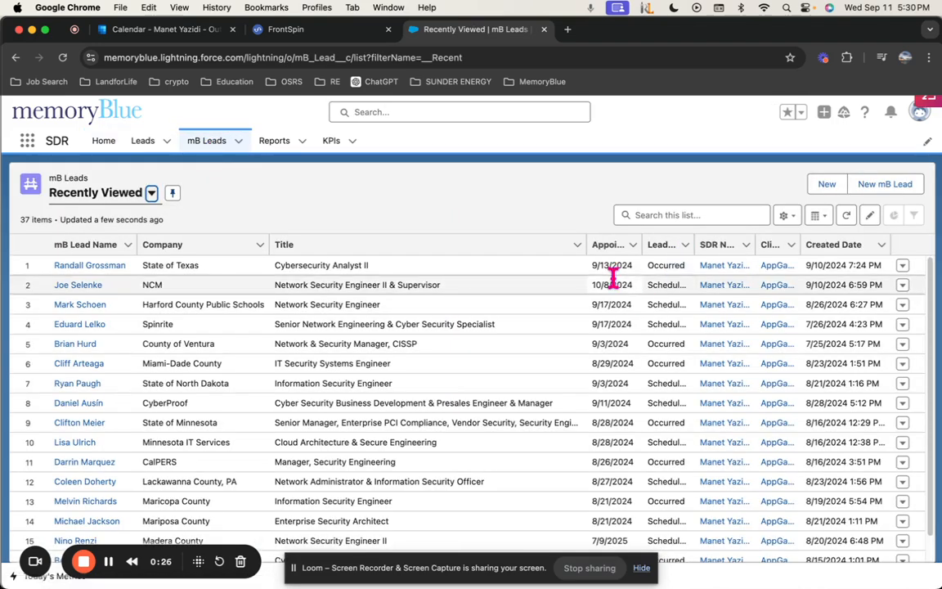
Start a new mB Lead and set SDR Name to the recent employee record
{"action": "left_click", "coordinate": [902, 187]}
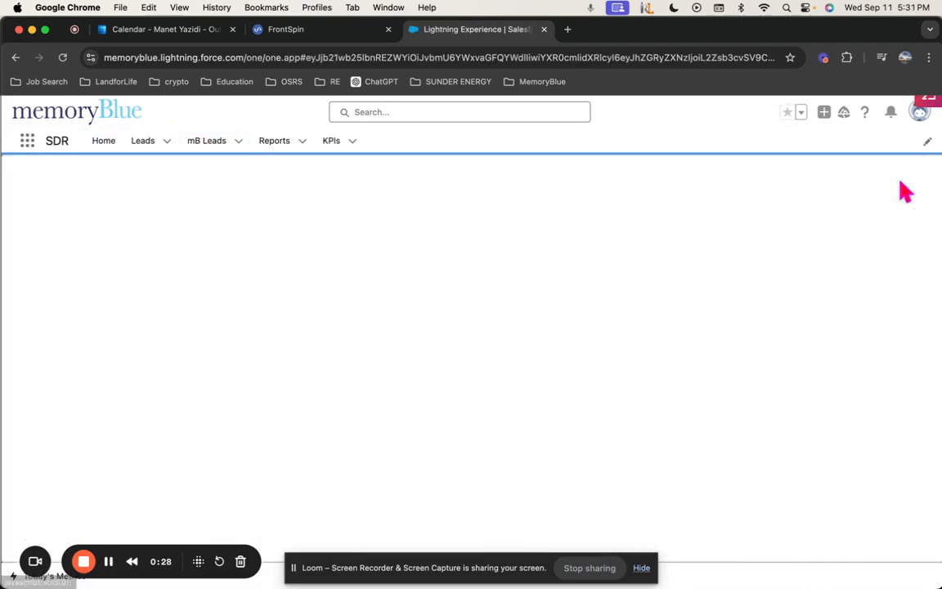
{"action": "left_click", "coordinate": [165, 189]}
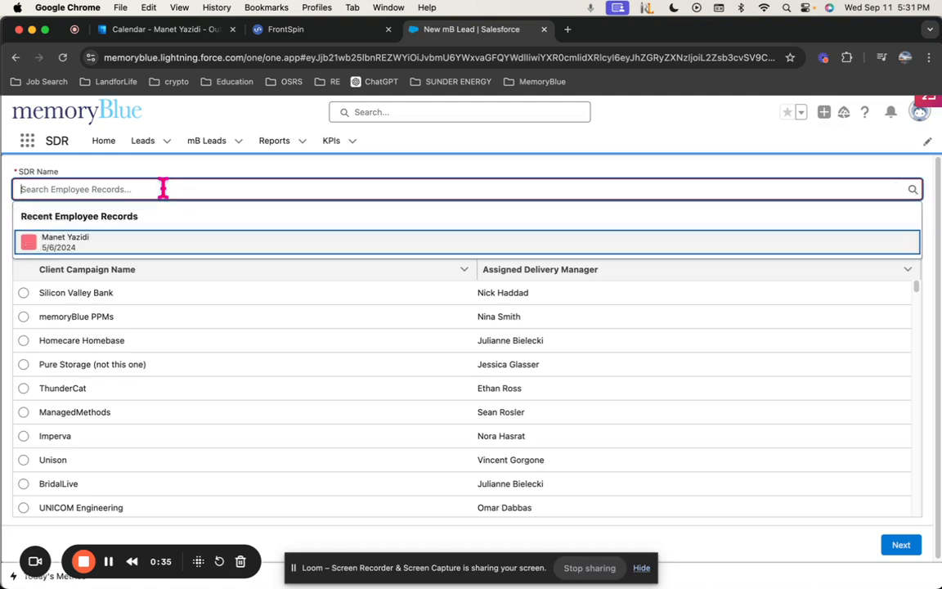
{"action": "left_click", "coordinate": [85, 252]}
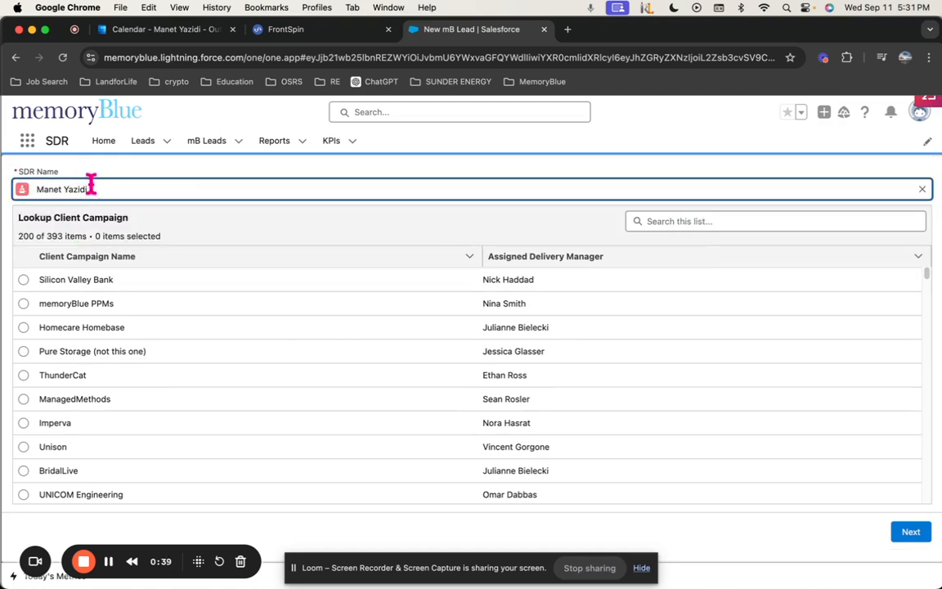
Search 'app', choose AppGate as the client campaign, and continue to the next step
{"action": "left_click", "coordinate": [672, 220]}
{"action": "type", "text": "appgate"}
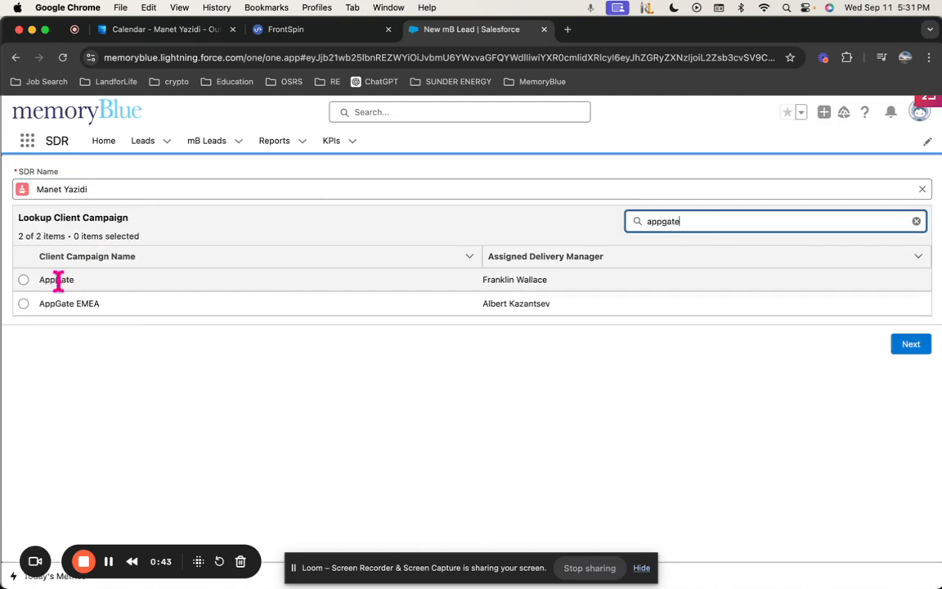
{"action": "left_click", "coordinate": [24, 280]}
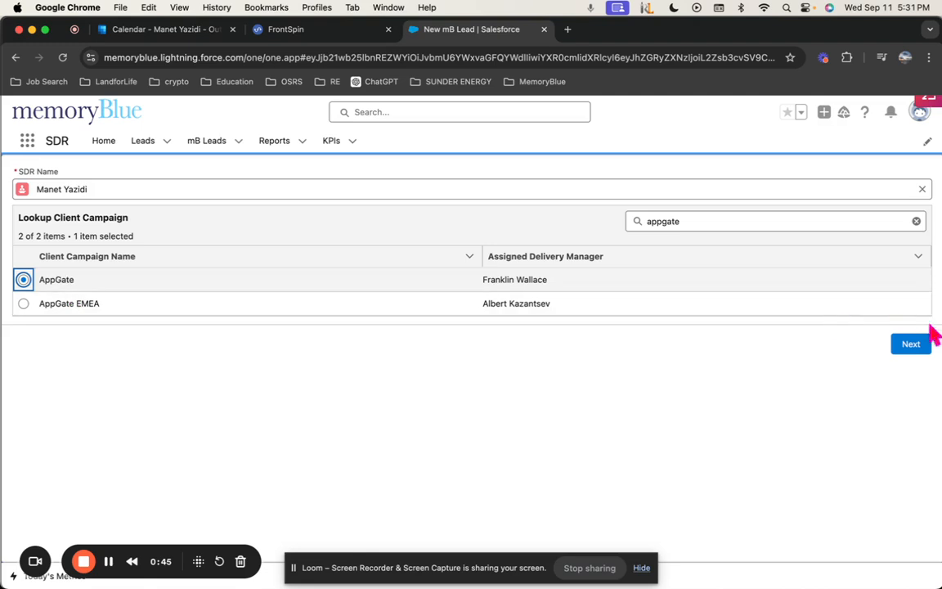
{"action": "left_click", "coordinate": [911, 344]}
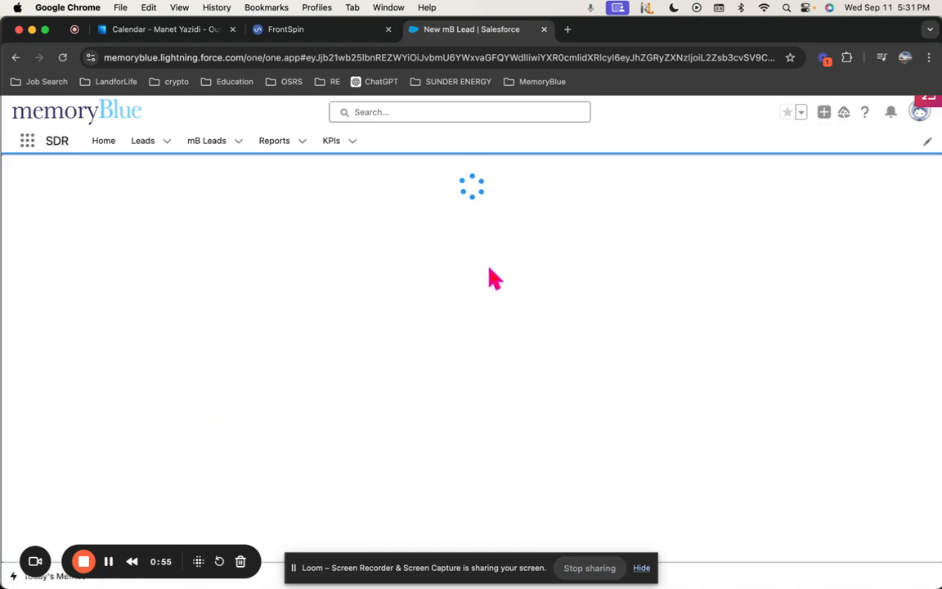
In FrontSpin, open the COACHING team calls list and glance at the 9:27 AM call
{"action": "left_click", "coordinate": [311, 29]}
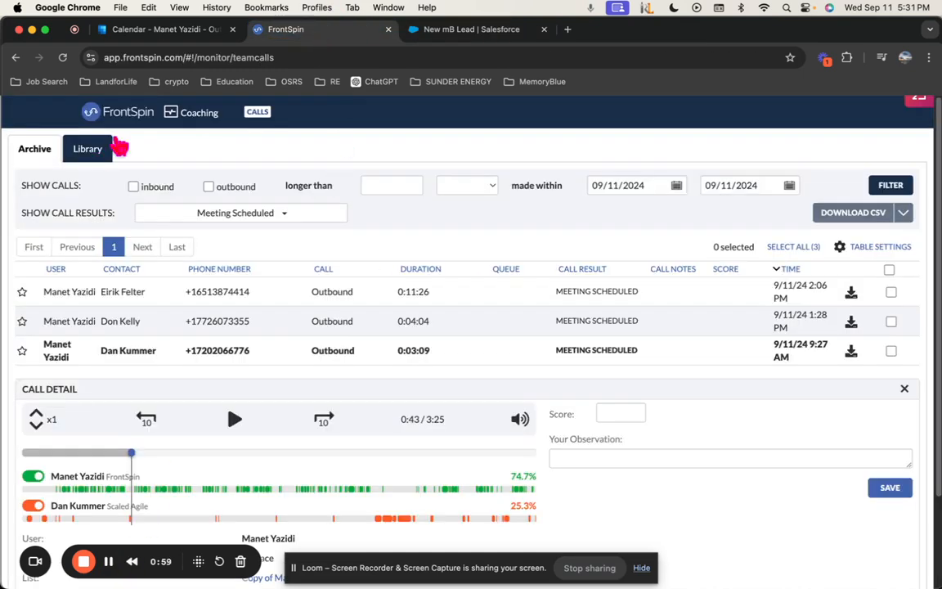
{"action": "left_click", "coordinate": [121, 113]}
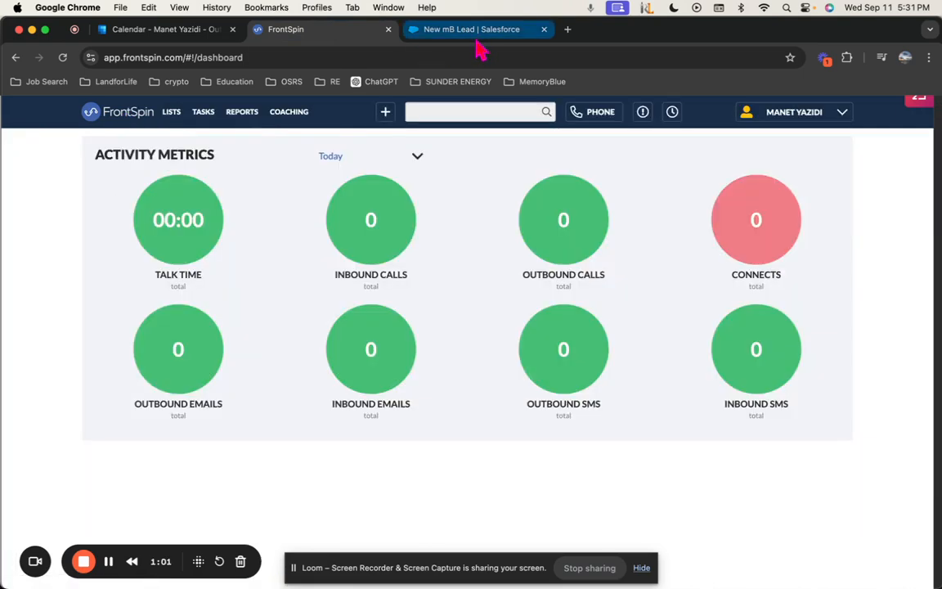
{"action": "left_click", "coordinate": [290, 113]}
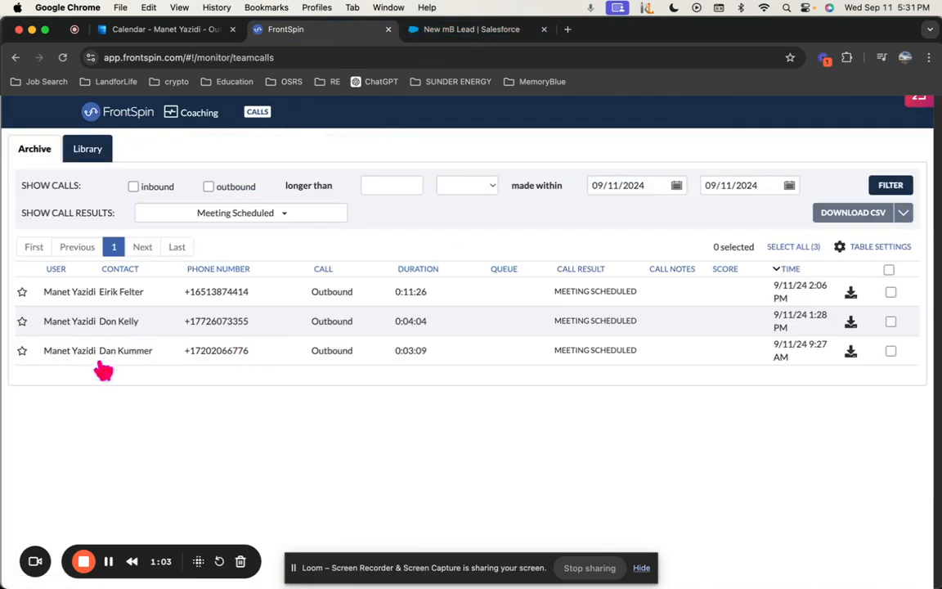
{"action": "left_click", "coordinate": [119, 350]}
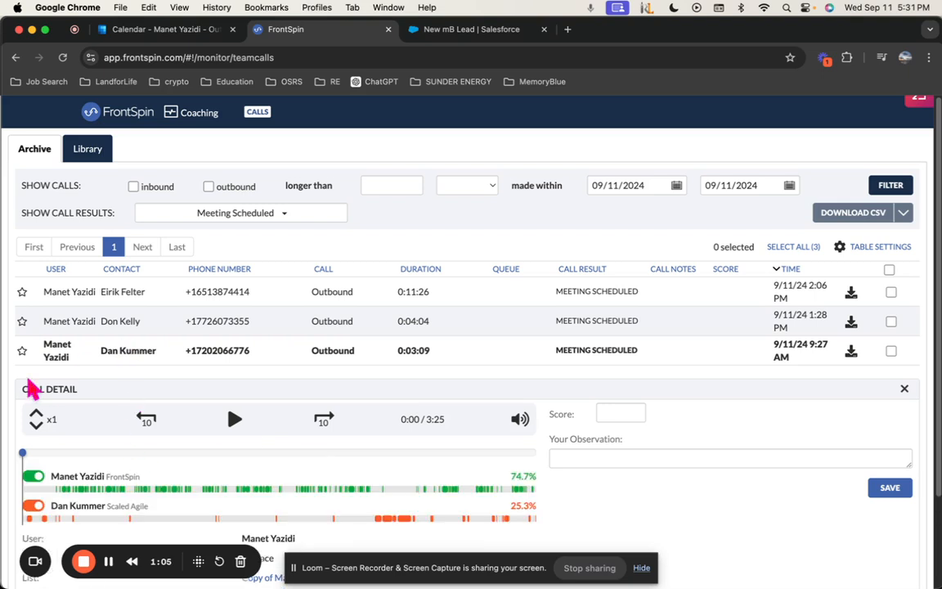
{"action": "left_click", "coordinate": [124, 115]}
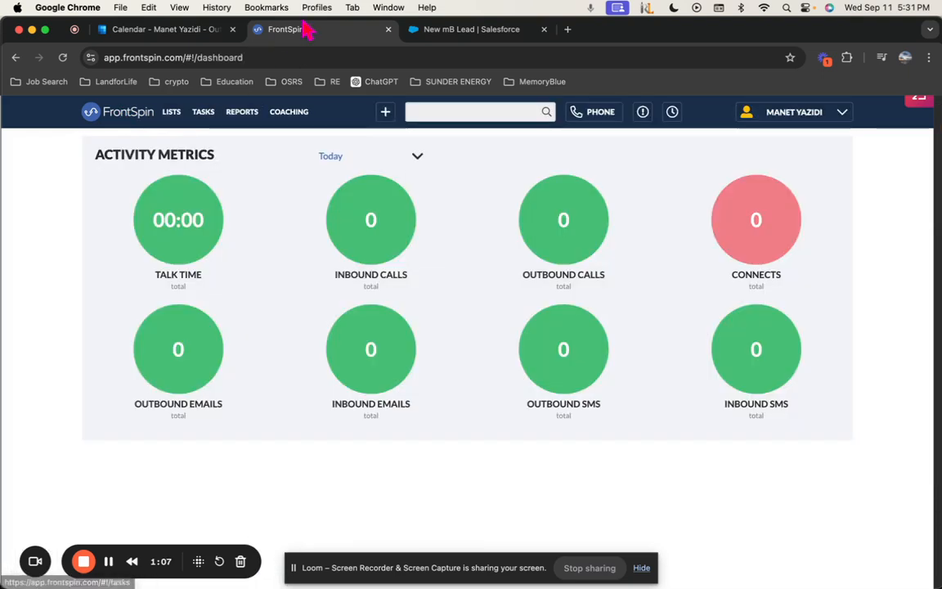
{"action": "left_click", "coordinate": [288, 114]}
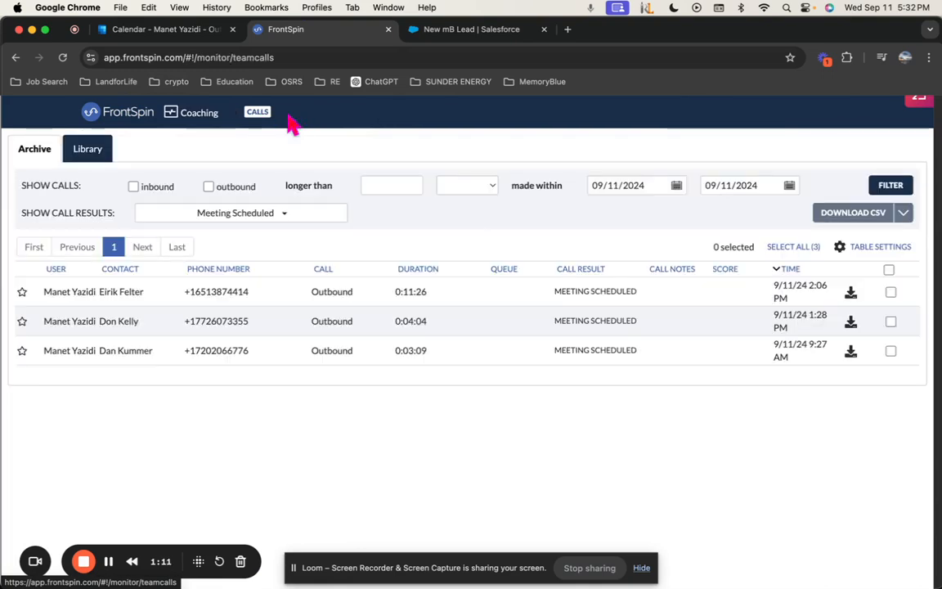
Filter the call results to Meeting Scheduled only and apply the filter
{"action": "left_click", "coordinate": [270, 214]}
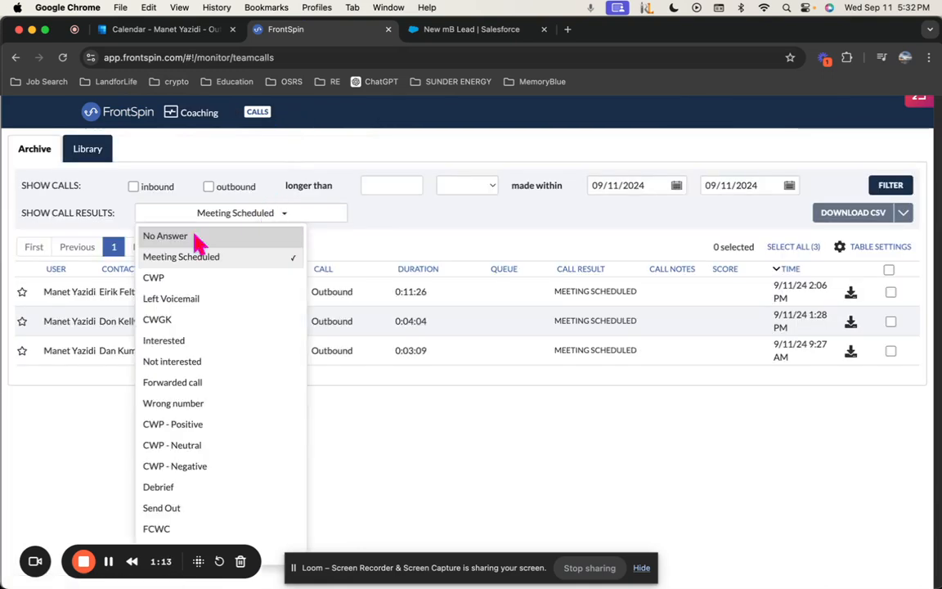
{"action": "left_click", "coordinate": [191, 286]}
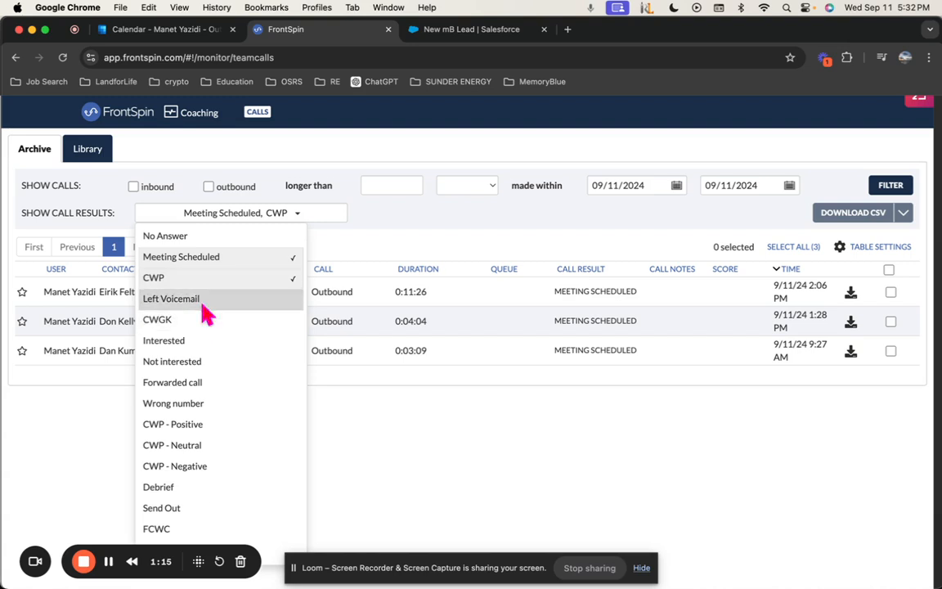
{"action": "left_click", "coordinate": [202, 296]}
{"action": "left_click", "coordinate": [271, 258]}
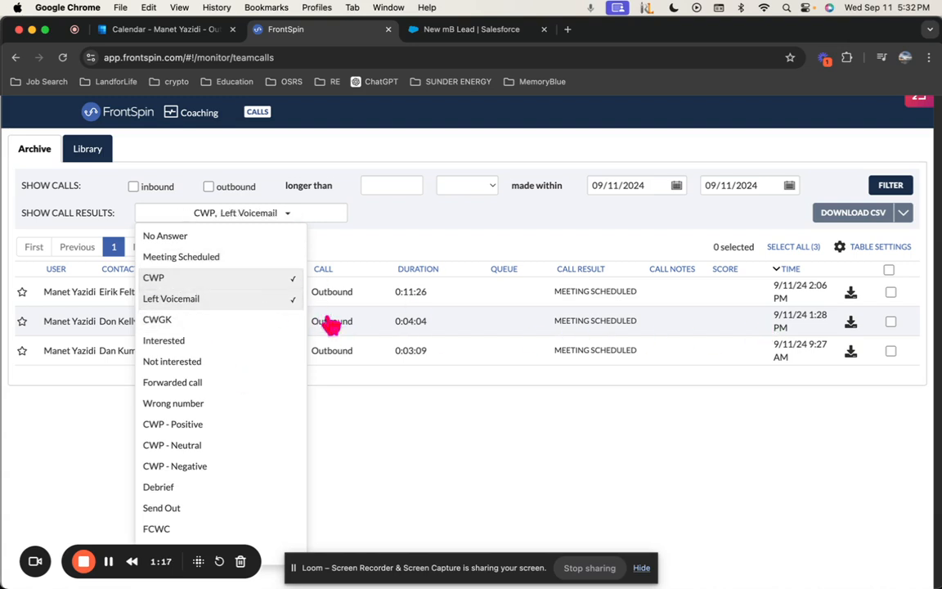
{"action": "left_click", "coordinate": [274, 278]}
{"action": "left_click", "coordinate": [269, 299]}
{"action": "left_click", "coordinate": [257, 258]}
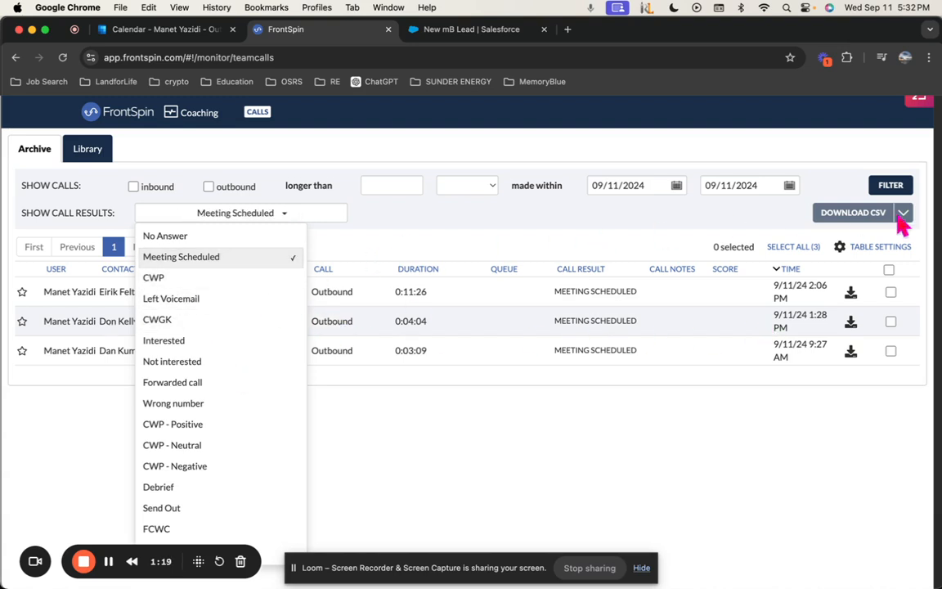
{"action": "left_click", "coordinate": [890, 184]}
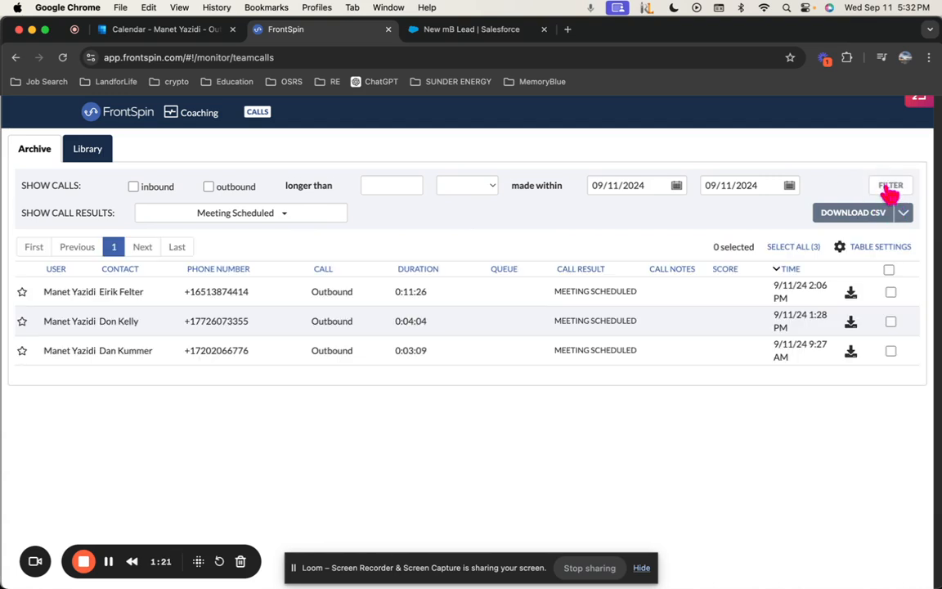
{"action": "left_click", "coordinate": [889, 186]}
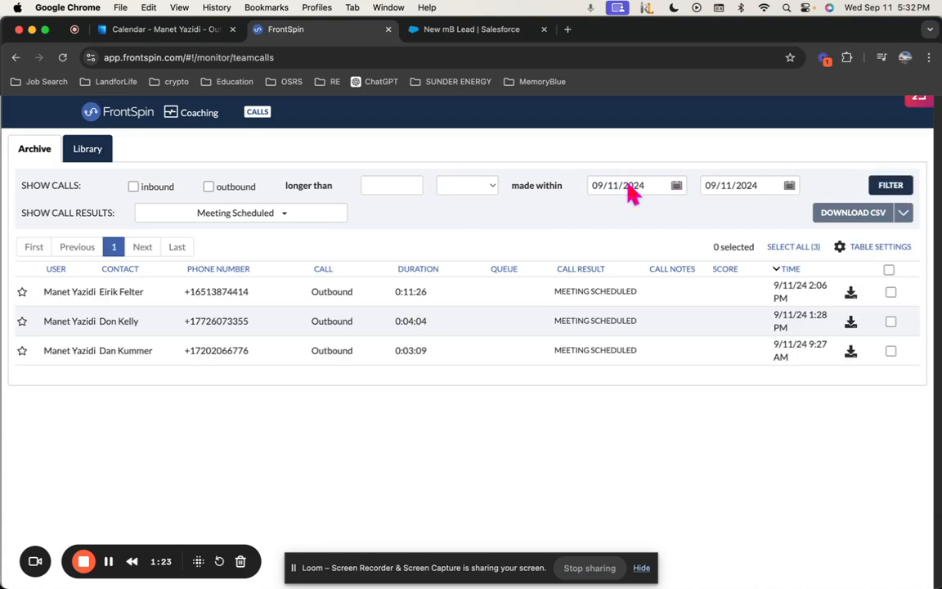
Rerun the filter for today's calls and open the 9:27 AM call's details
{"action": "left_click", "coordinate": [687, 190]}
{"action": "left_click", "coordinate": [790, 162]}
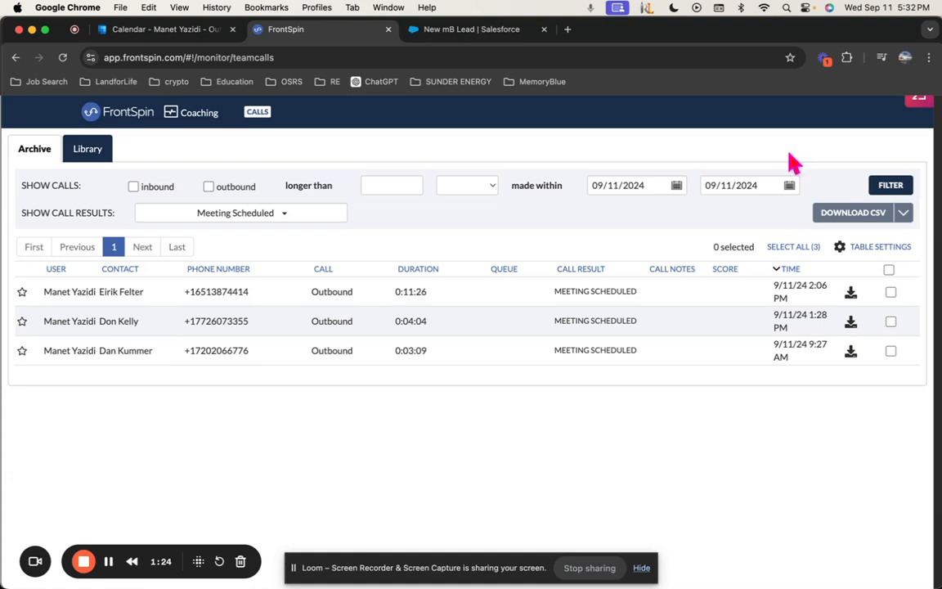
{"action": "left_click", "coordinate": [889, 188]}
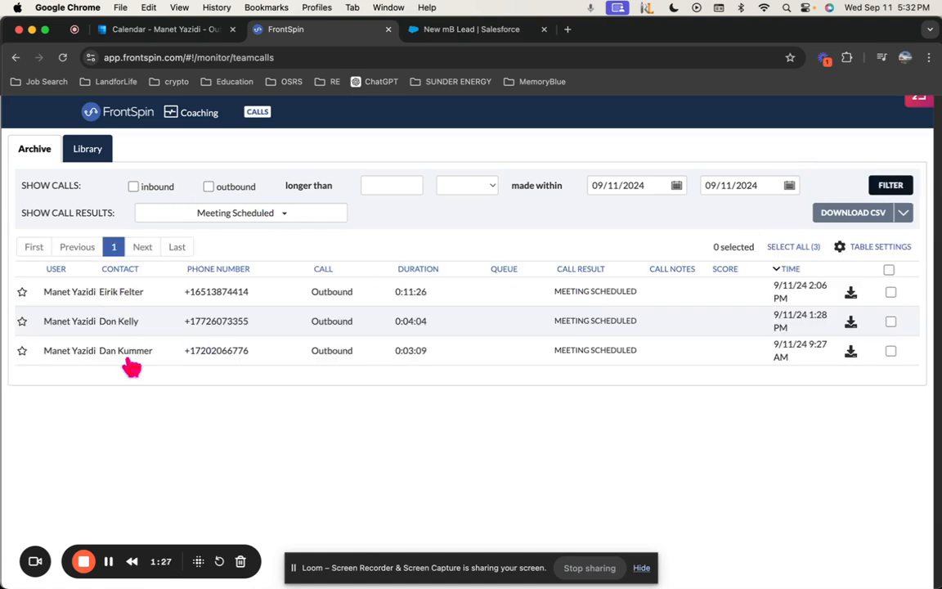
{"action": "left_click", "coordinate": [183, 357]}
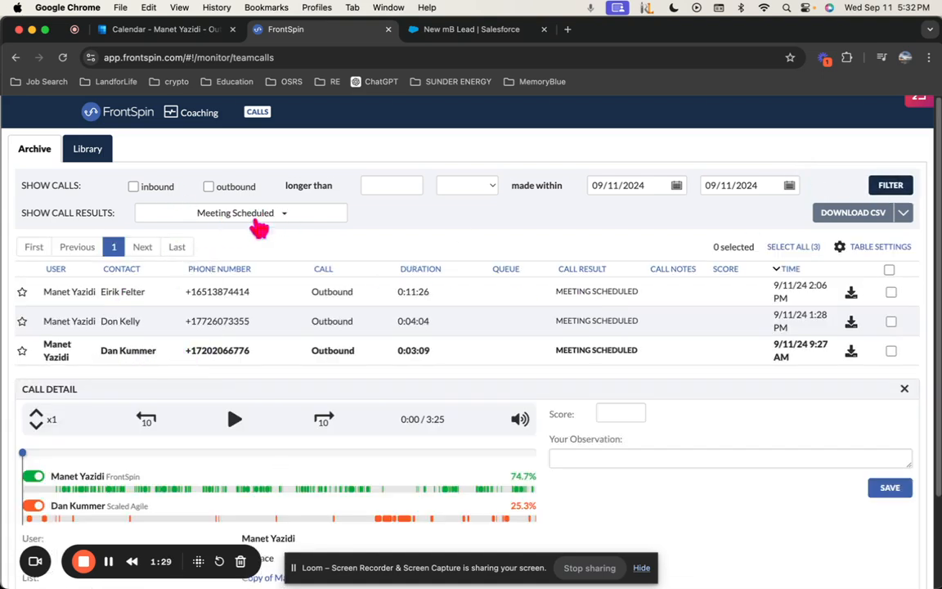
{"action": "scroll", "coordinate": [343, 393], "scroll_direction": "down", "scroll_amount": 3}
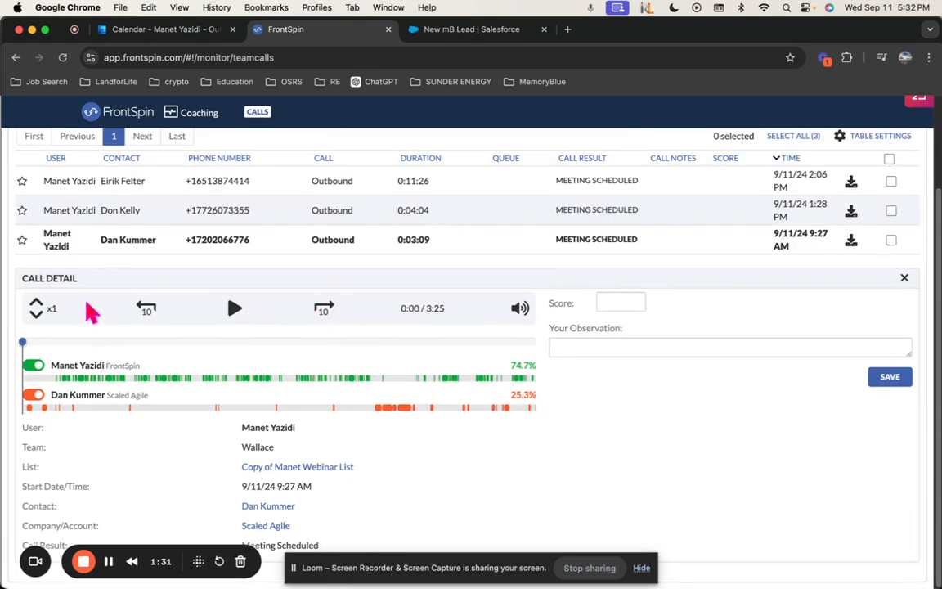
Open the call's contact record, expand the 09/11/2024 call, and briefly play its recording
{"action": "left_click", "coordinate": [276, 507]}
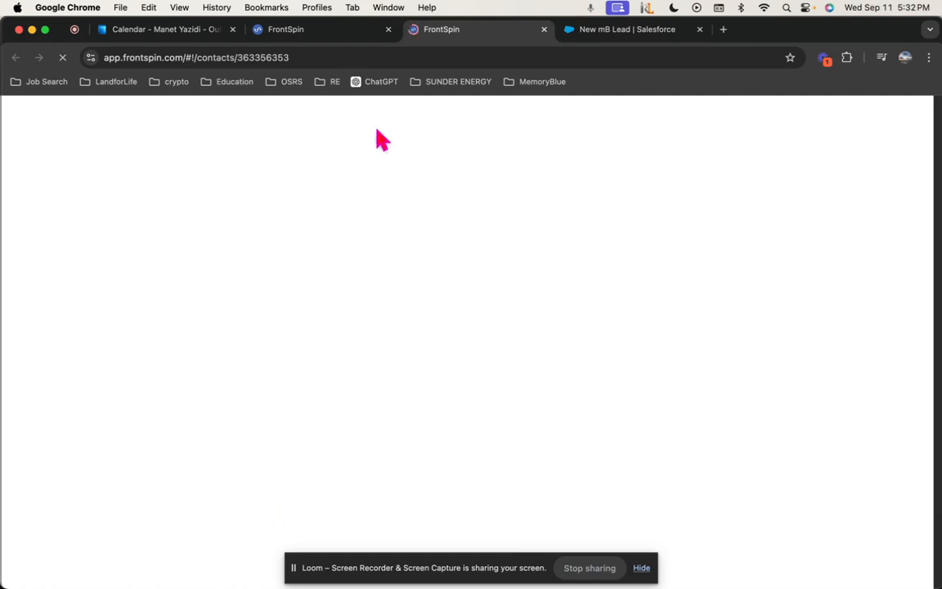
{"action": "left_click", "coordinate": [388, 29]}
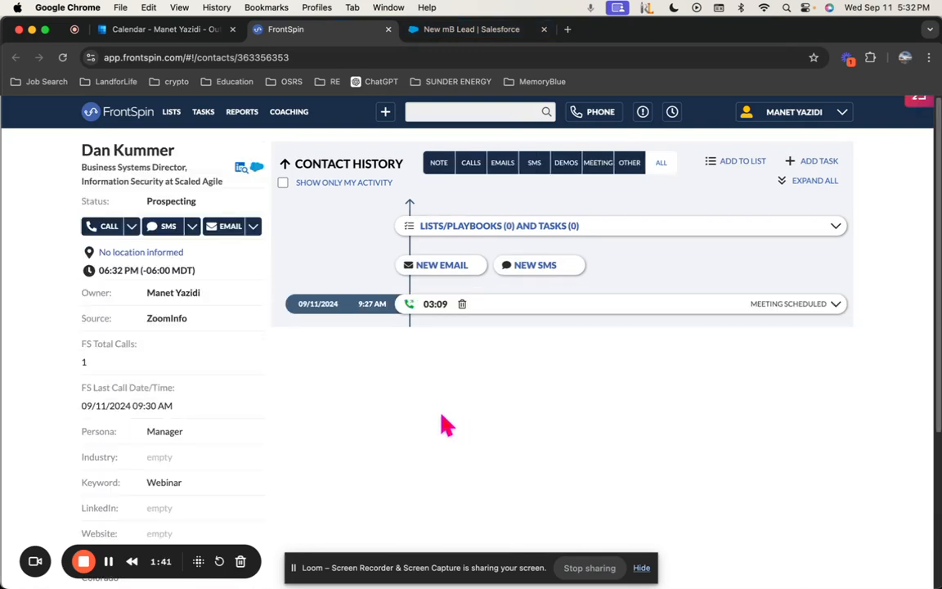
{"action": "left_click", "coordinate": [836, 306]}
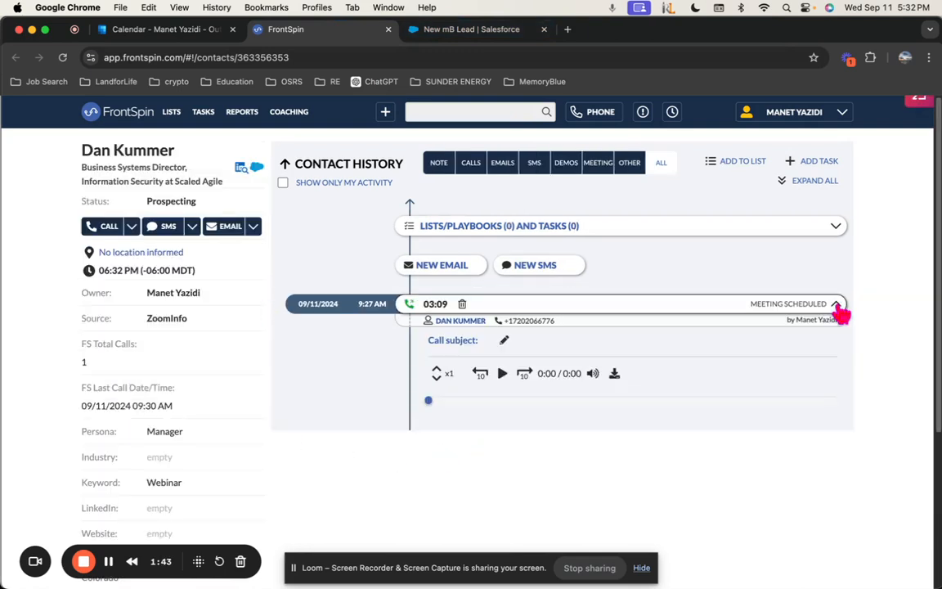
{"action": "scroll", "coordinate": [449, 459], "scroll_direction": "down", "scroll_amount": 1}
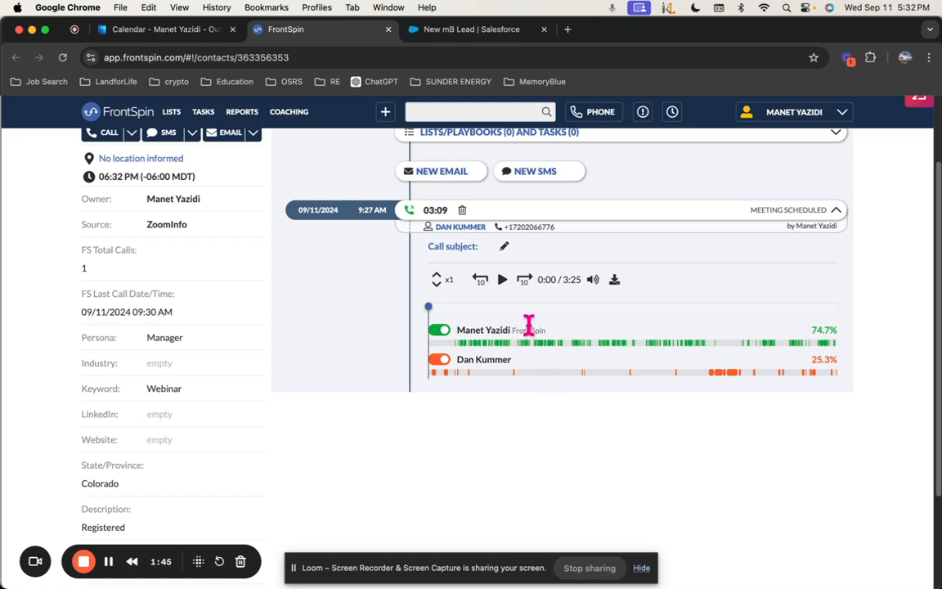
{"action": "left_click", "coordinate": [503, 282]}
{"action": "left_click", "coordinate": [503, 279]}
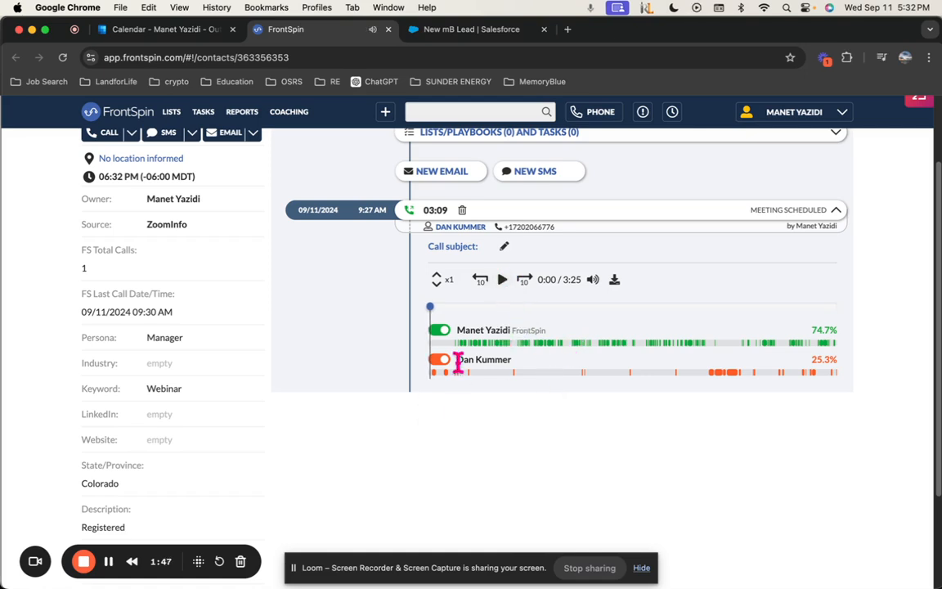
{"action": "left_click", "coordinate": [463, 30]}
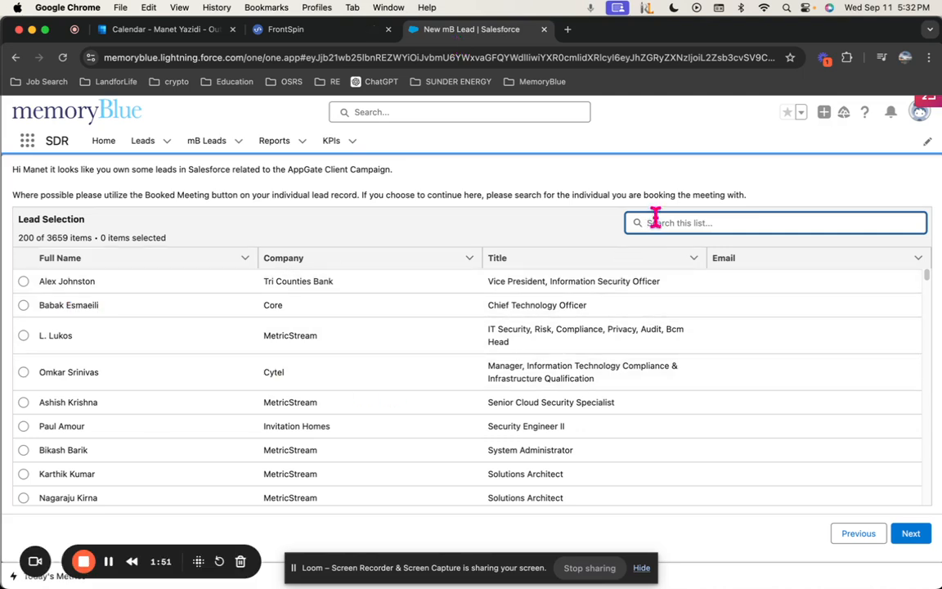
{"action": "left_click", "coordinate": [332, 33]}
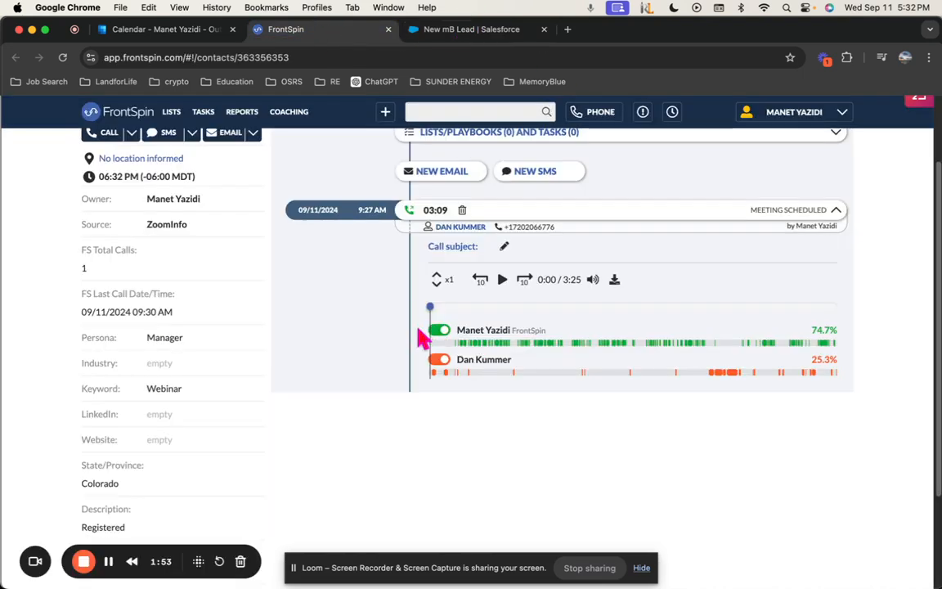
{"action": "scroll", "coordinate": [490, 329], "scroll_direction": "up", "scroll_amount": 3}
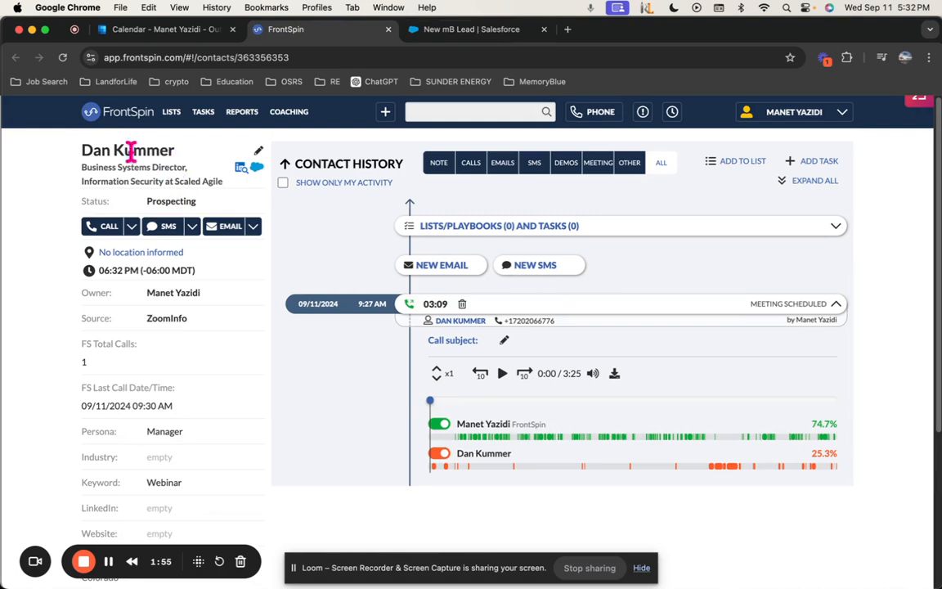
{"action": "left_click_drag", "start_coordinate": [81, 153], "coordinate": [173, 147]}
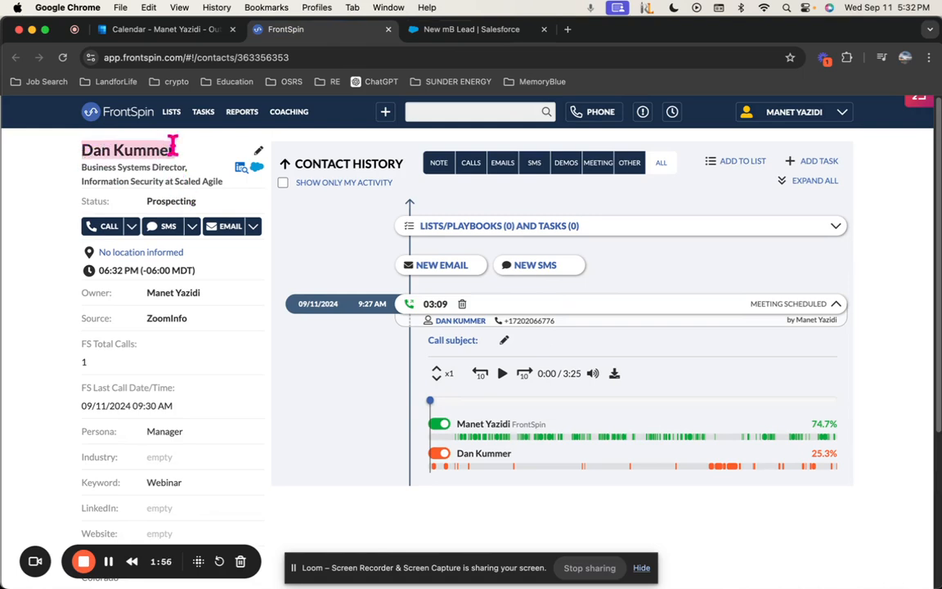
{"action": "left_click", "coordinate": [241, 168]}
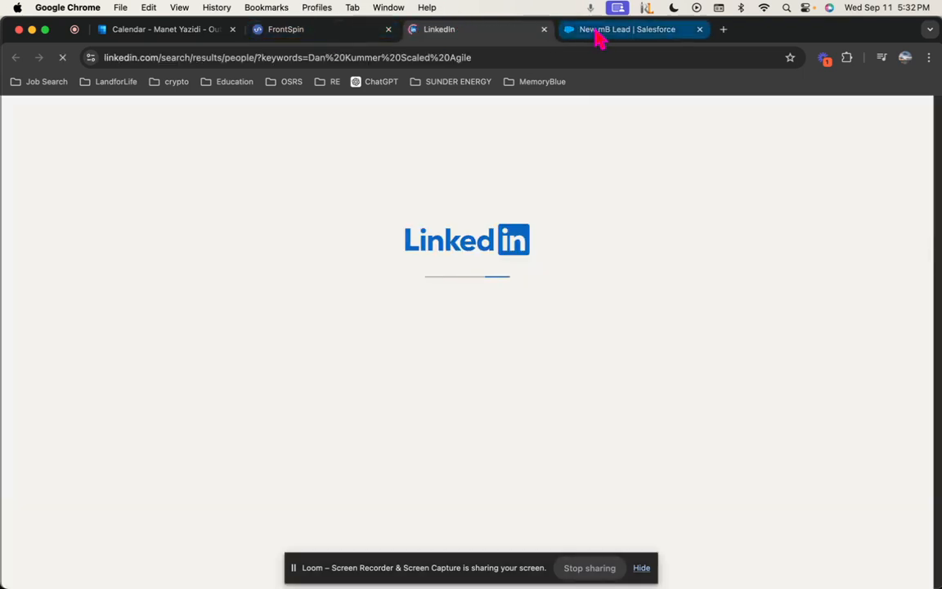
{"action": "left_click", "coordinate": [621, 28]}
{"action": "left_click", "coordinate": [630, 222]}
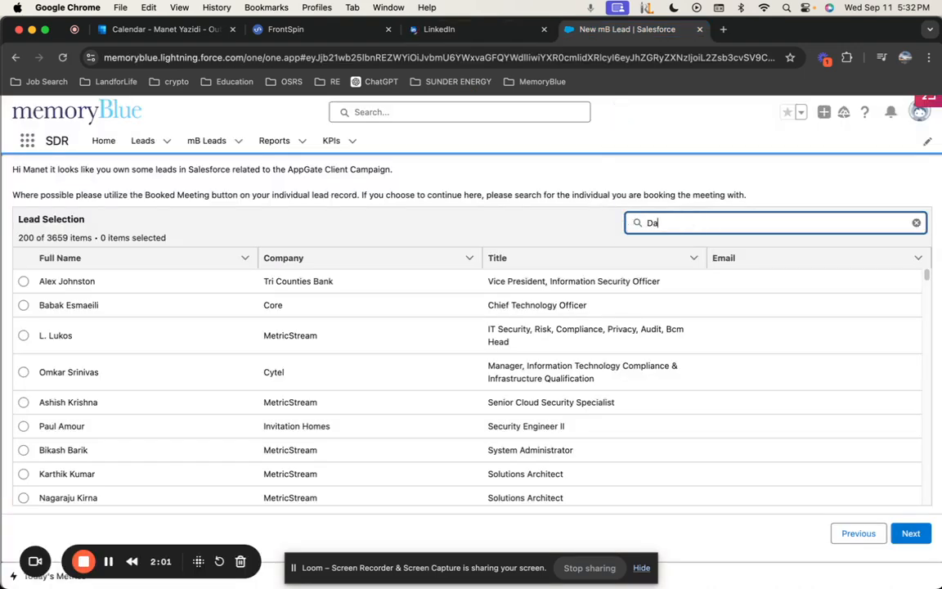
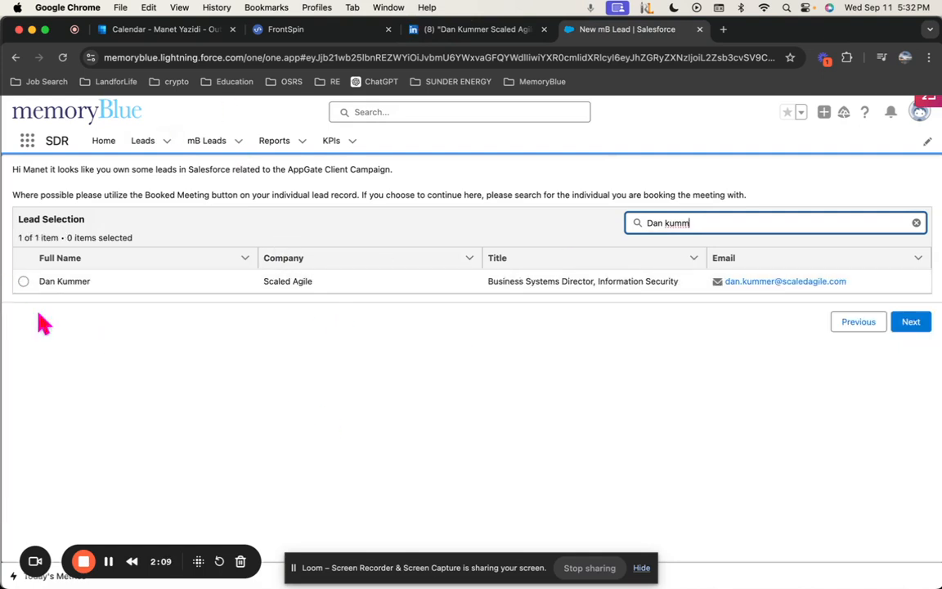
{"action": "left_click", "coordinate": [23, 280]}
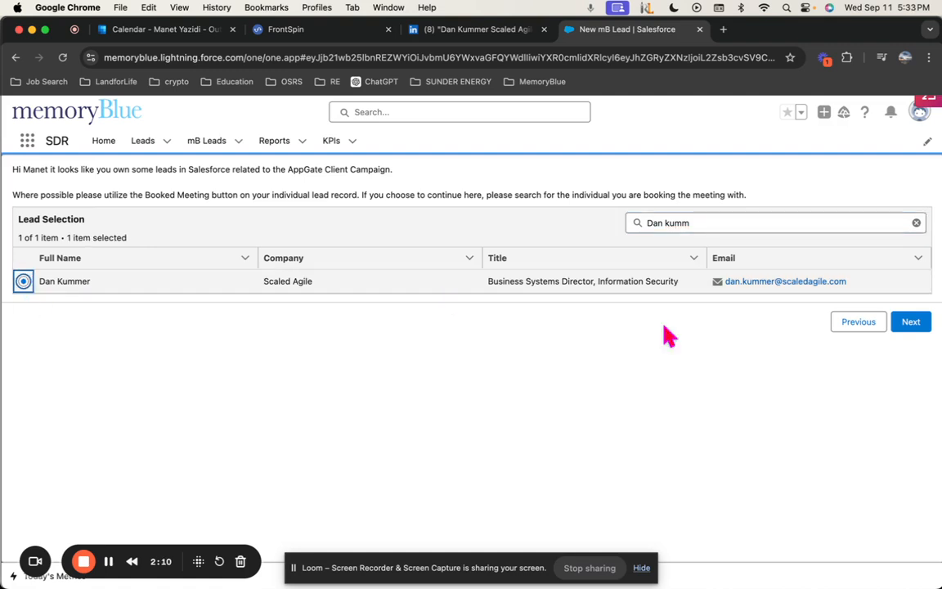
{"action": "left_click", "coordinate": [911, 323]}
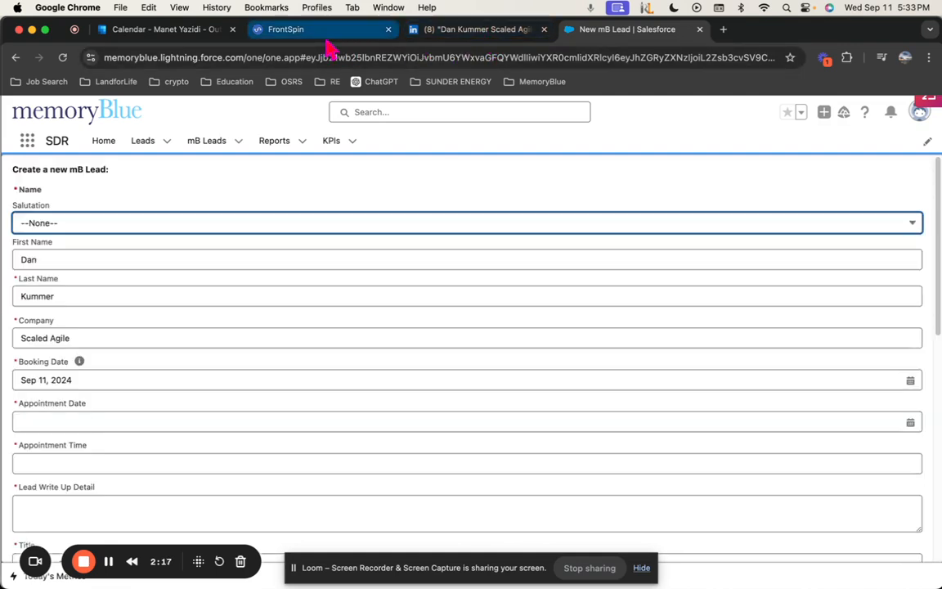
{"action": "left_click", "coordinate": [421, 31]}
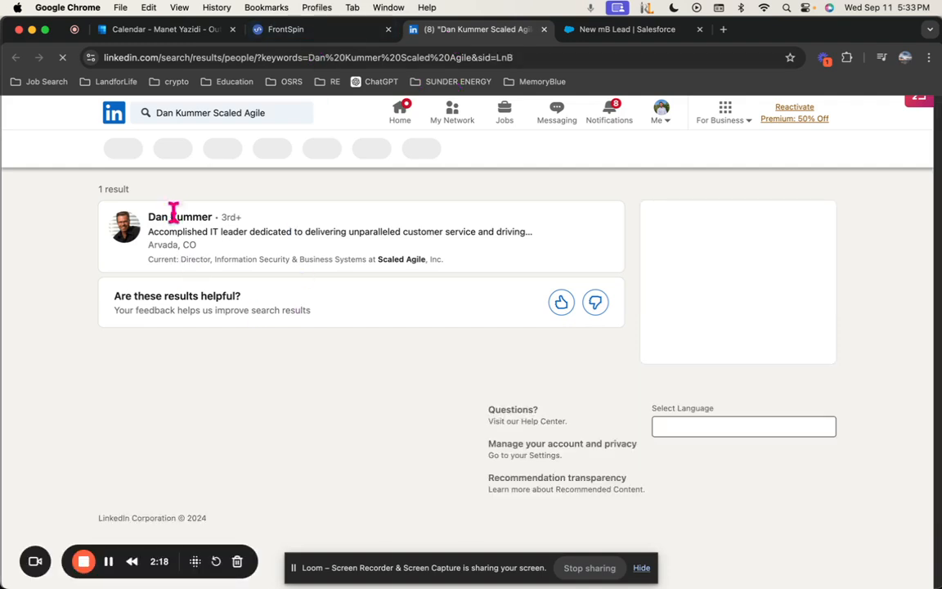
{"action": "left_click", "coordinate": [345, 31]}
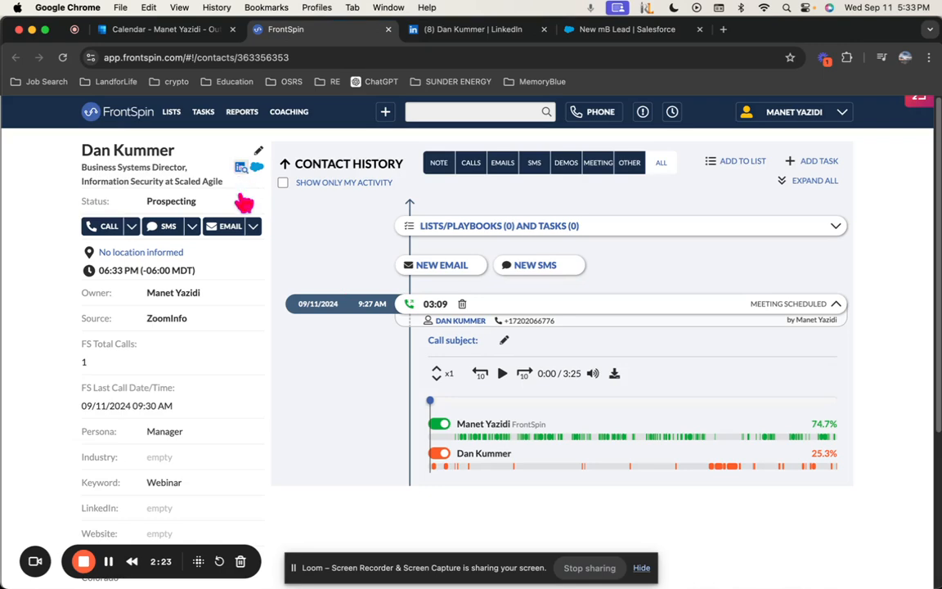
{"action": "scroll", "coordinate": [237, 368], "scroll_direction": "down", "scroll_amount": 4}
{"action": "scroll", "coordinate": [236, 353], "scroll_direction": "up", "scroll_amount": 3}
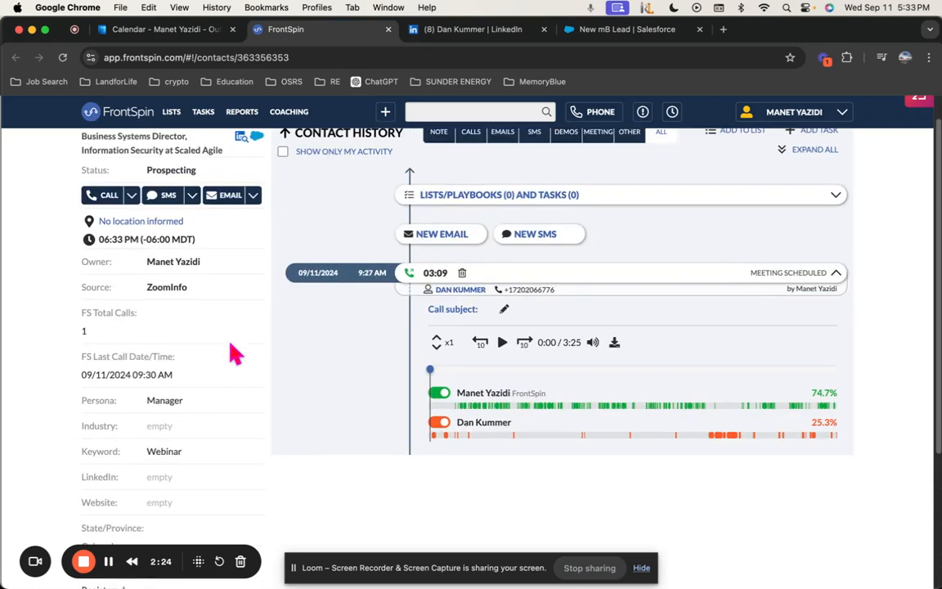
{"action": "scroll", "coordinate": [236, 353], "scroll_direction": "up", "scroll_amount": 1}
{"action": "scroll", "coordinate": [241, 417], "scroll_direction": "down", "scroll_amount": 6}
{"action": "scroll", "coordinate": [212, 425], "scroll_direction": "up", "scroll_amount": 7}
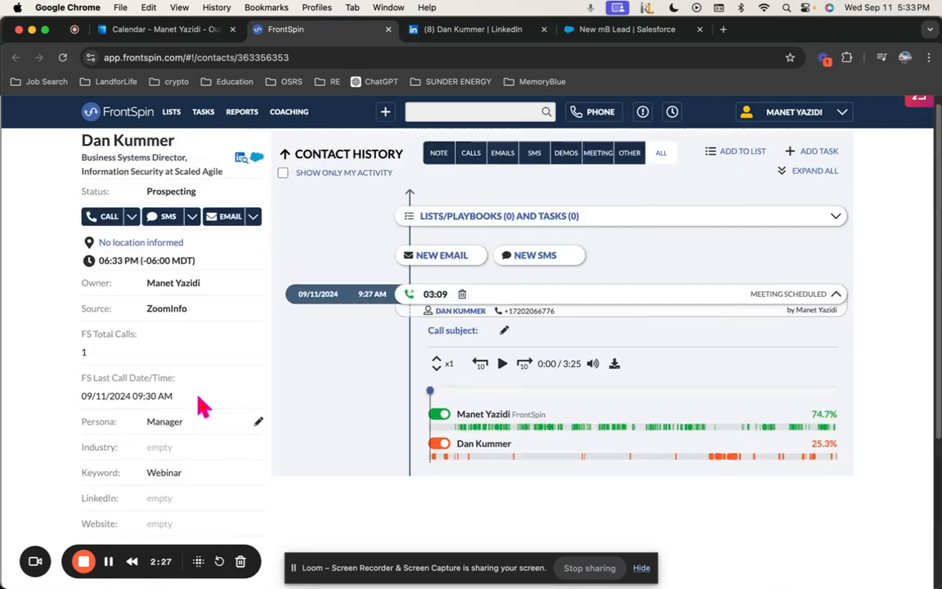
{"action": "key", "text": "ctrl+Tab"}
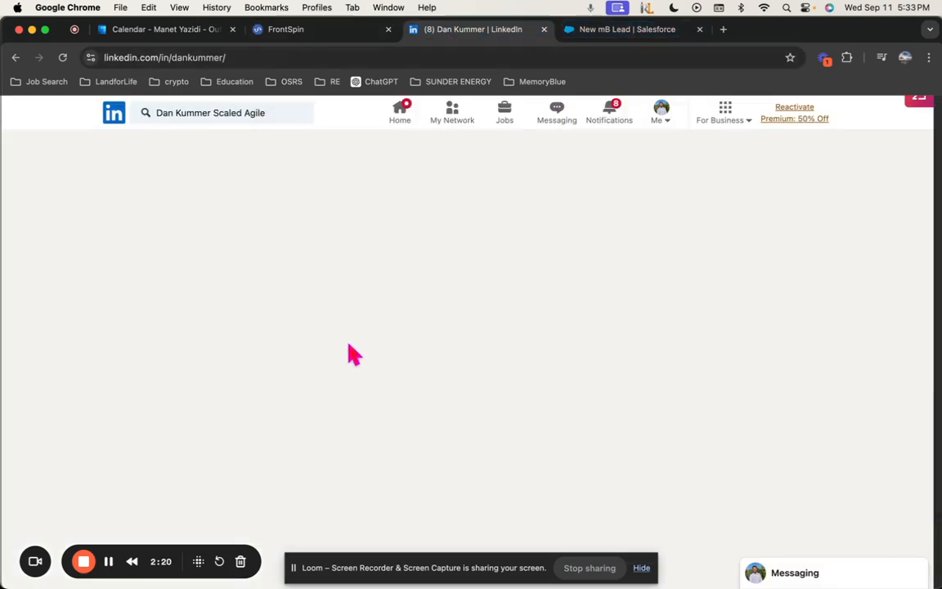
{"action": "left_click", "coordinate": [643, 27]}
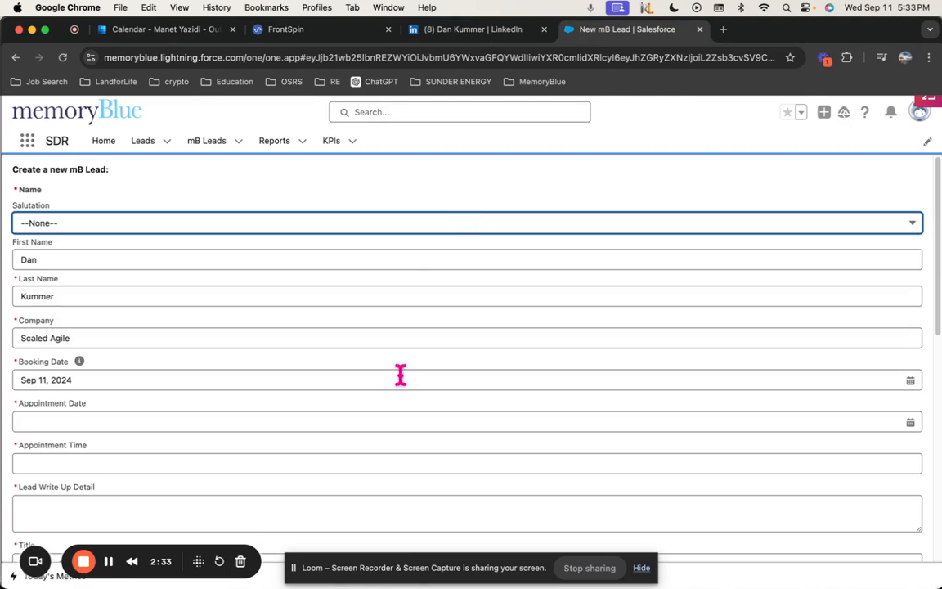
{"action": "scroll", "coordinate": [150, 200], "scroll_direction": "down", "scroll_amount": 3}
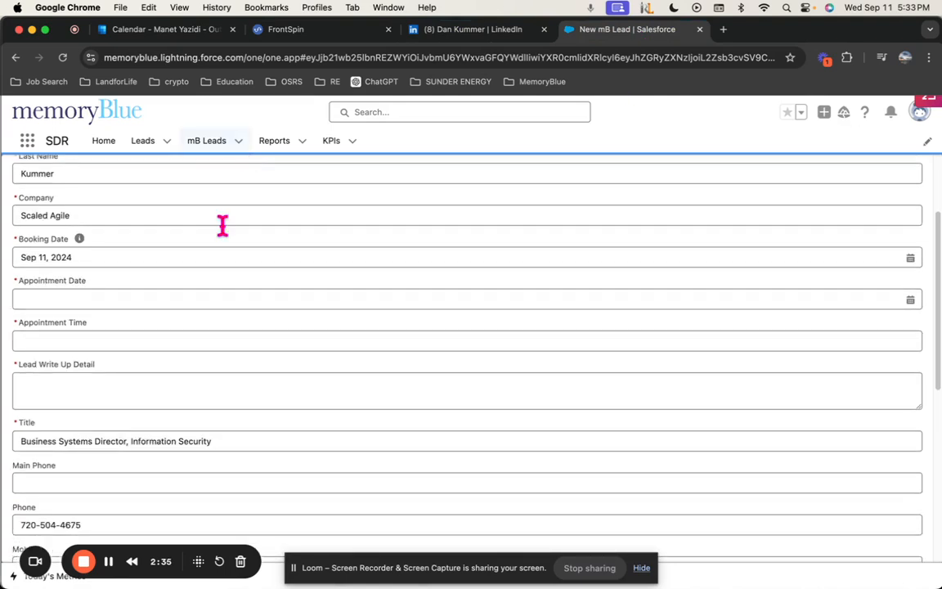
{"action": "scroll", "coordinate": [221, 229], "scroll_direction": "up", "scroll_amount": 3}
{"action": "scroll", "coordinate": [94, 327], "scroll_direction": "down", "scroll_amount": 2}
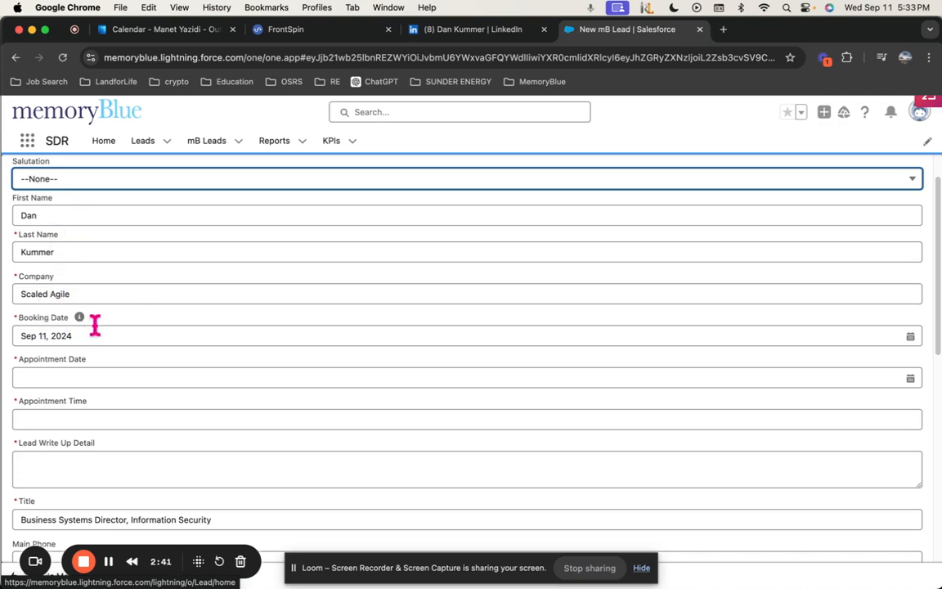
{"action": "scroll", "coordinate": [98, 294], "scroll_direction": "down", "scroll_amount": 2}
{"action": "scroll", "coordinate": [158, 288], "scroll_direction": "up", "scroll_amount": 2}
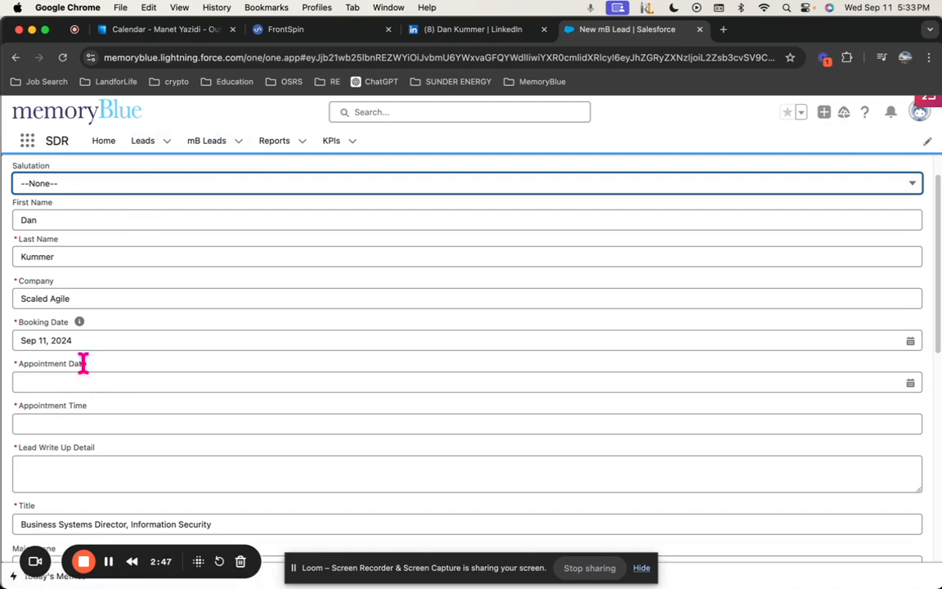
{"action": "left_click", "coordinate": [138, 29]}
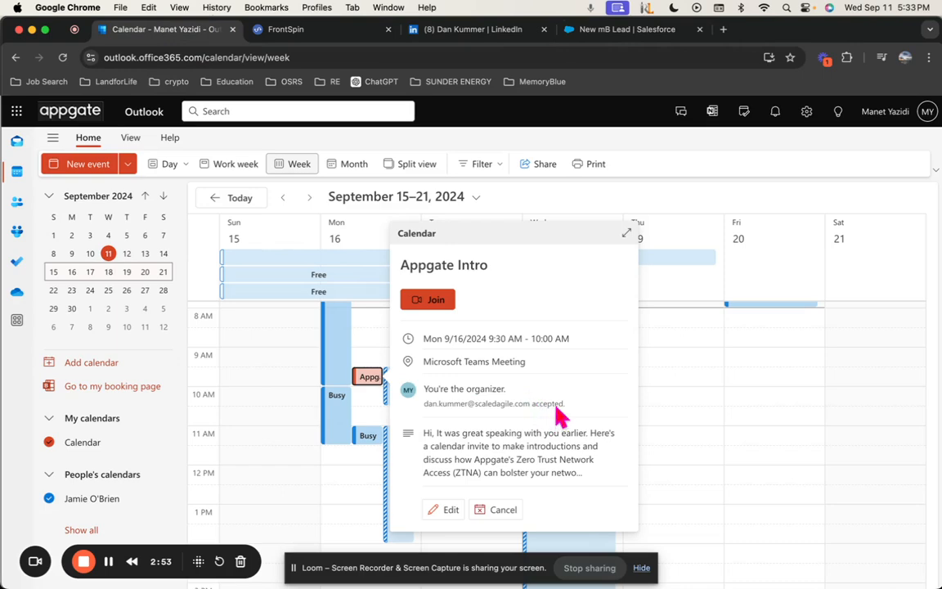
Set the lead's appointment date to September 16 and appointment time to 9:30
{"action": "left_click", "coordinate": [620, 34]}
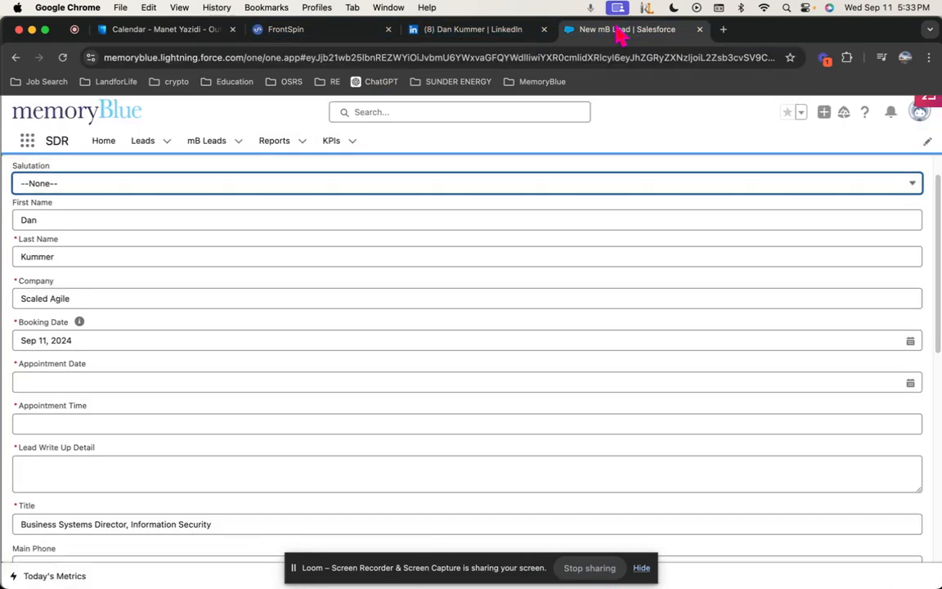
{"action": "left_click", "coordinate": [77, 385]}
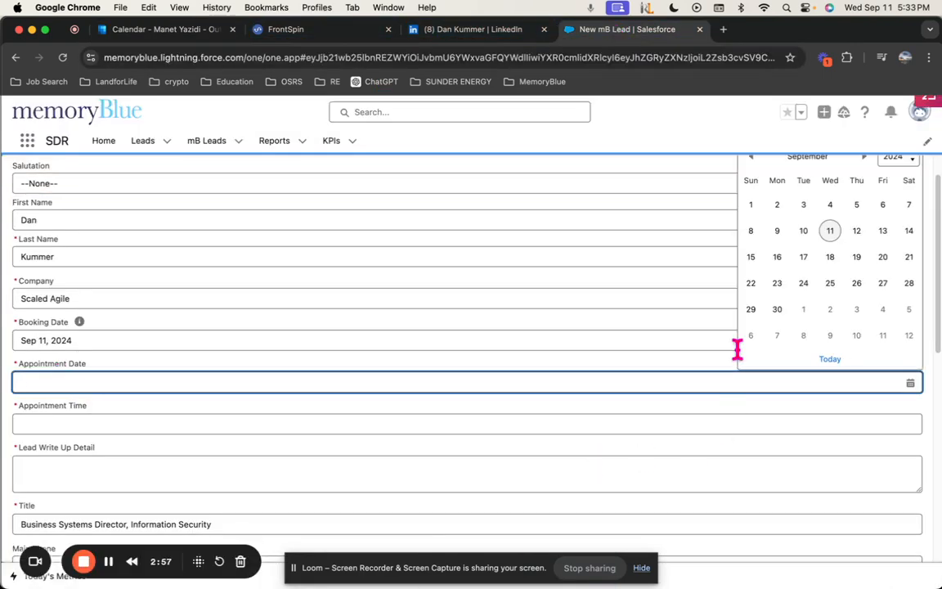
{"action": "left_click", "coordinate": [777, 257]}
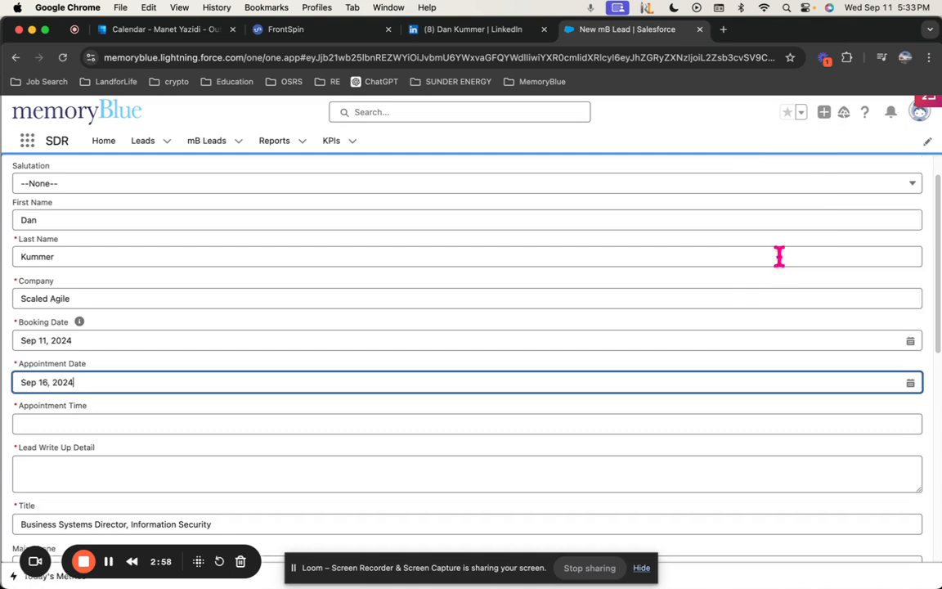
{"action": "left_click", "coordinate": [71, 427]}
{"action": "type", "text": "9:30"}
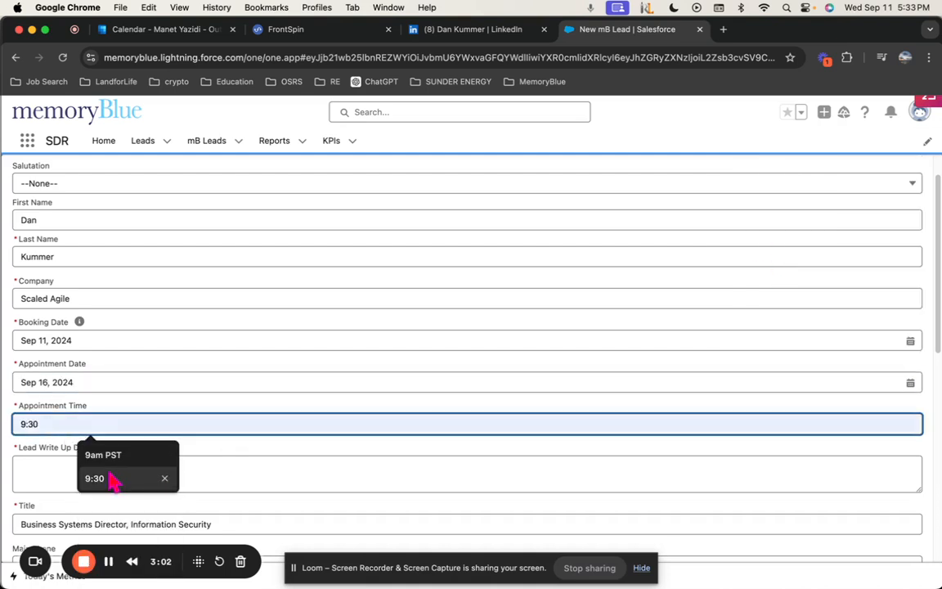
{"action": "left_click", "coordinate": [105, 478]}
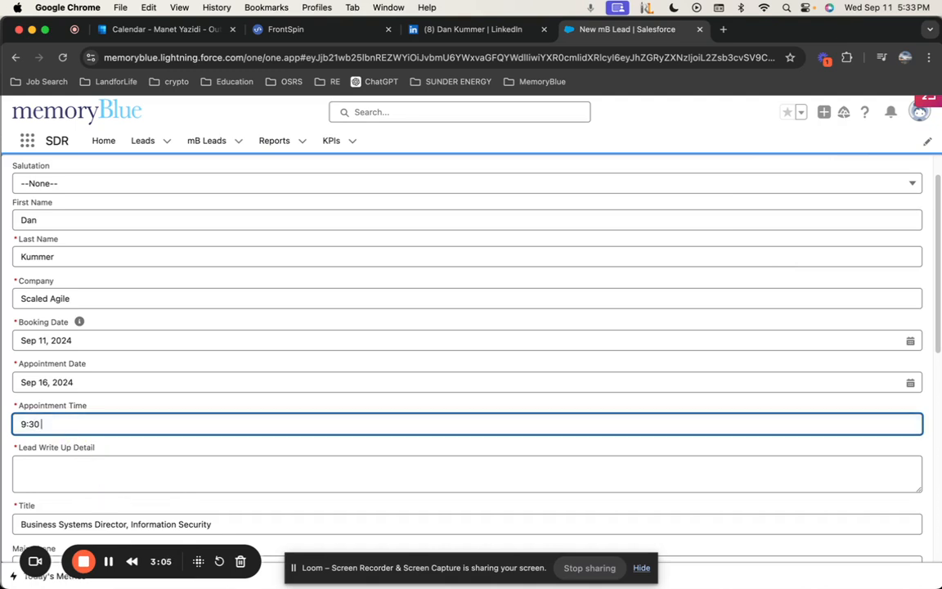
Click into the Lead Write Up Detail field and scroll through the form
{"action": "scroll", "coordinate": [136, 403], "scroll_direction": "down", "scroll_amount": 3}
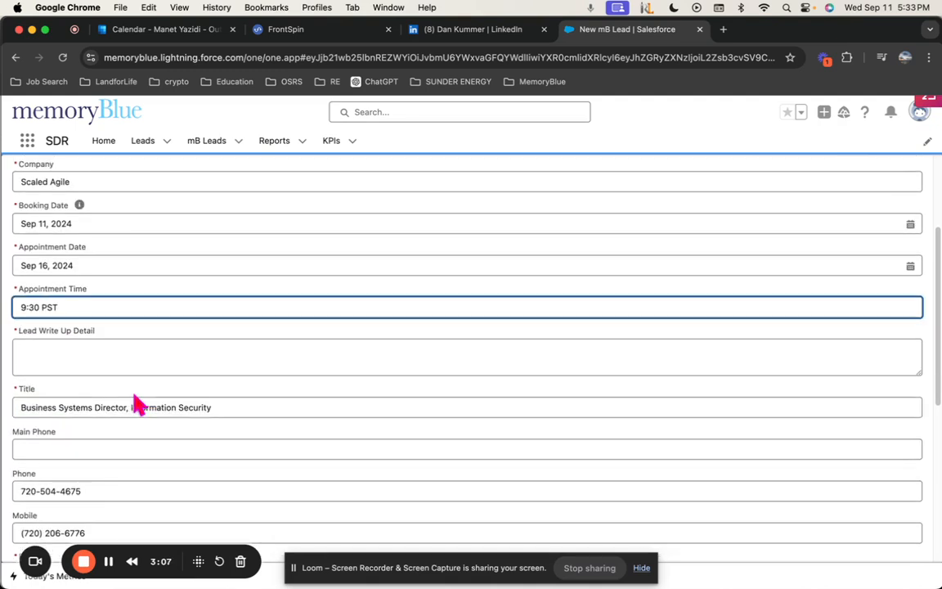
{"action": "left_click", "coordinate": [99, 358]}
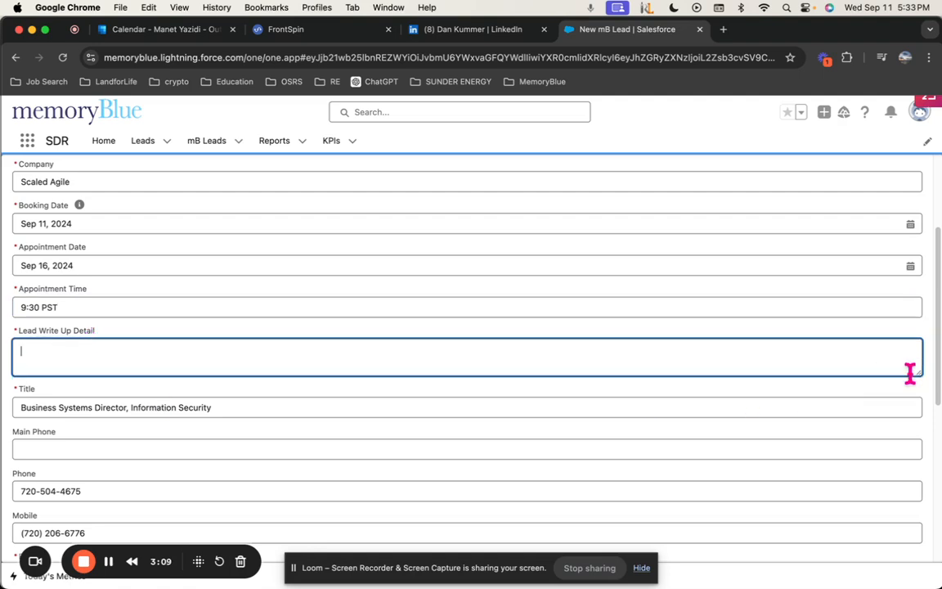
{"action": "left_click_drag", "start_coordinate": [910, 372], "coordinate": [919, 441]}
{"action": "scroll", "coordinate": [162, 326], "scroll_direction": "down", "scroll_amount": 5}
{"action": "scroll", "coordinate": [191, 364], "scroll_direction": "up", "scroll_amount": 6}
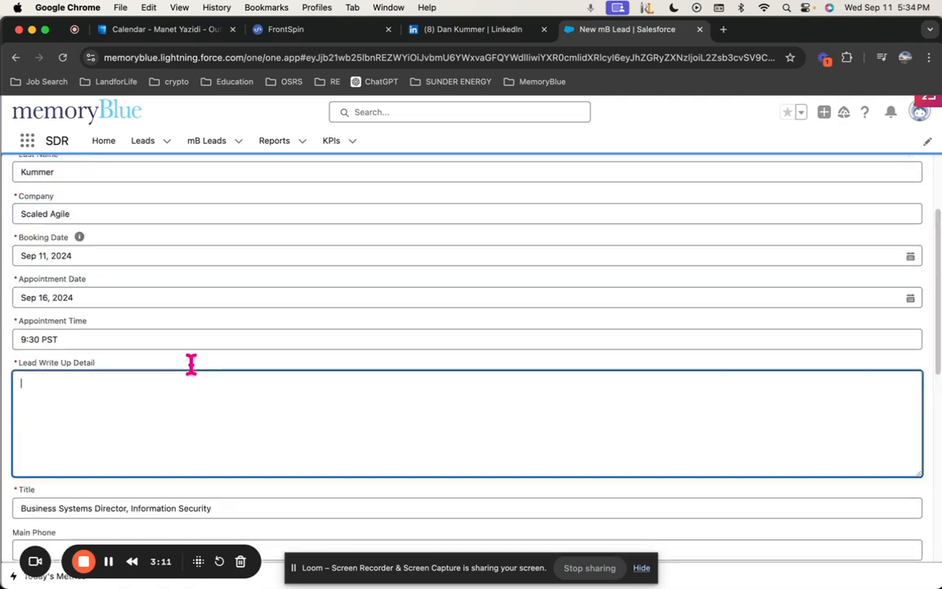
{"action": "scroll", "coordinate": [191, 364], "scroll_direction": "up", "scroll_amount": 1}
{"action": "scroll", "coordinate": [133, 375], "scroll_direction": "down", "scroll_amount": 5}
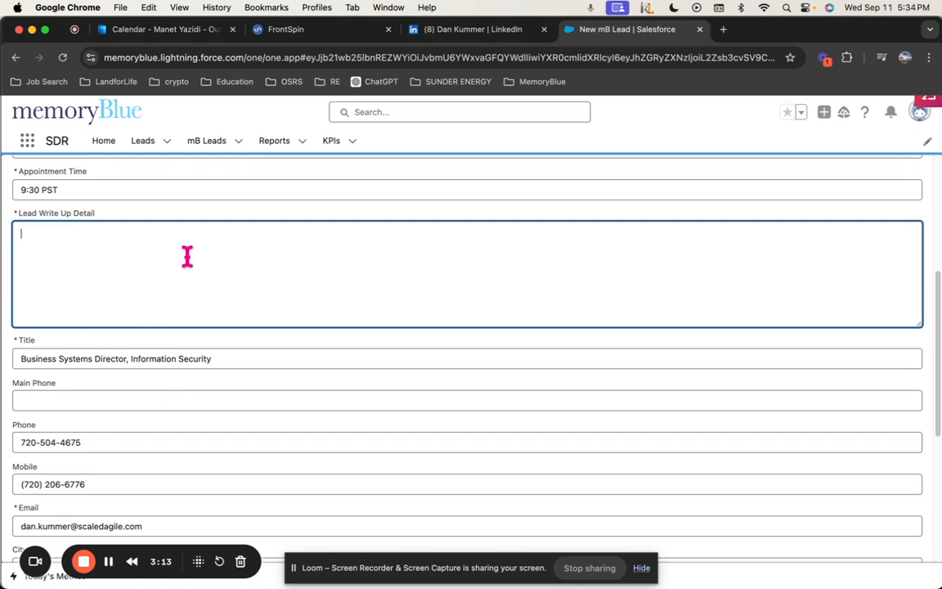
{"action": "scroll", "coordinate": [211, 400], "scroll_direction": "down", "scroll_amount": 3}
Move to the Title field, then open and close the Industry picklist without choosing
{"action": "left_click", "coordinate": [52, 257]}
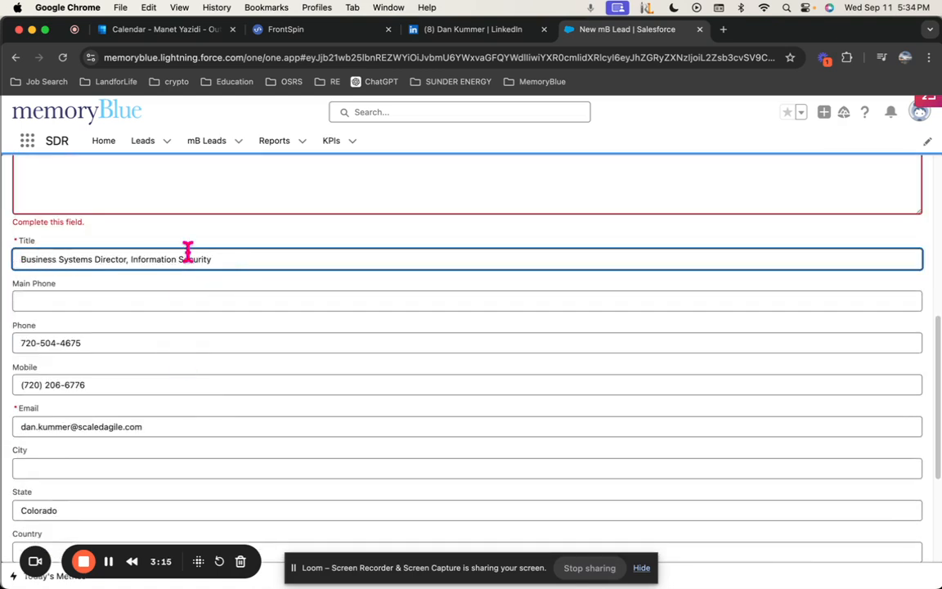
{"action": "scroll", "coordinate": [131, 408], "scroll_direction": "down", "scroll_amount": 5}
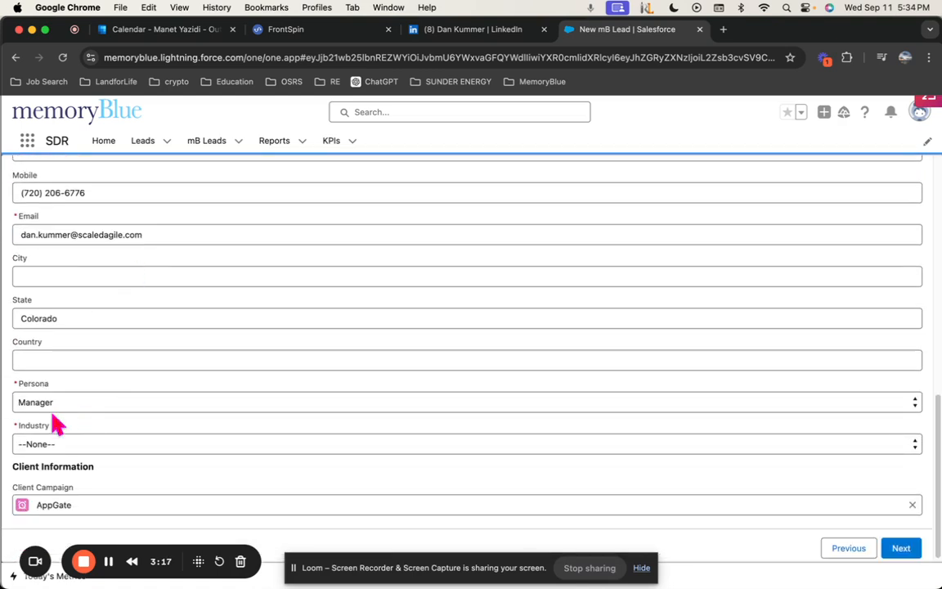
{"action": "scroll", "coordinate": [98, 419], "scroll_direction": "down", "scroll_amount": 1}
{"action": "left_click", "coordinate": [64, 446]}
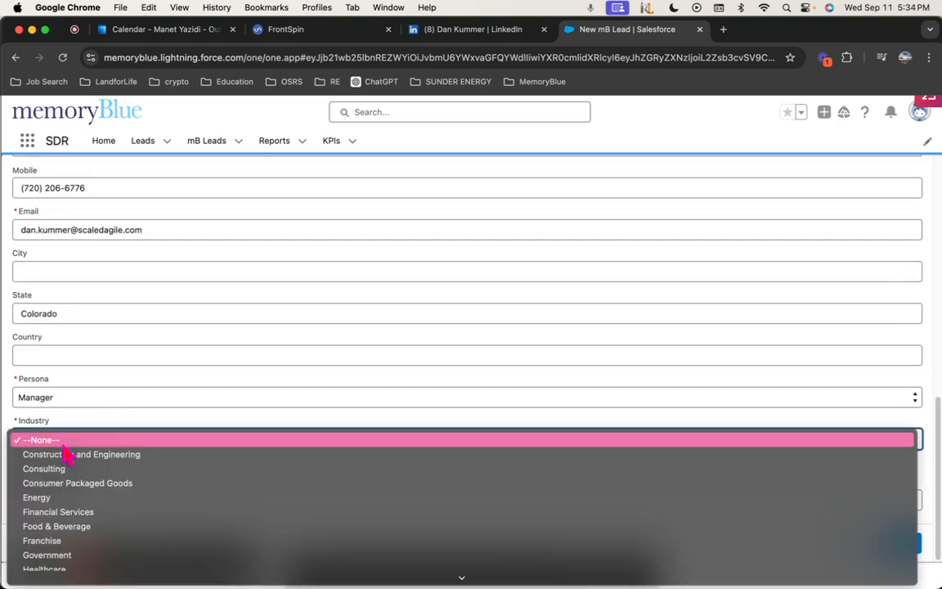
{"action": "left_click", "coordinate": [103, 440]}
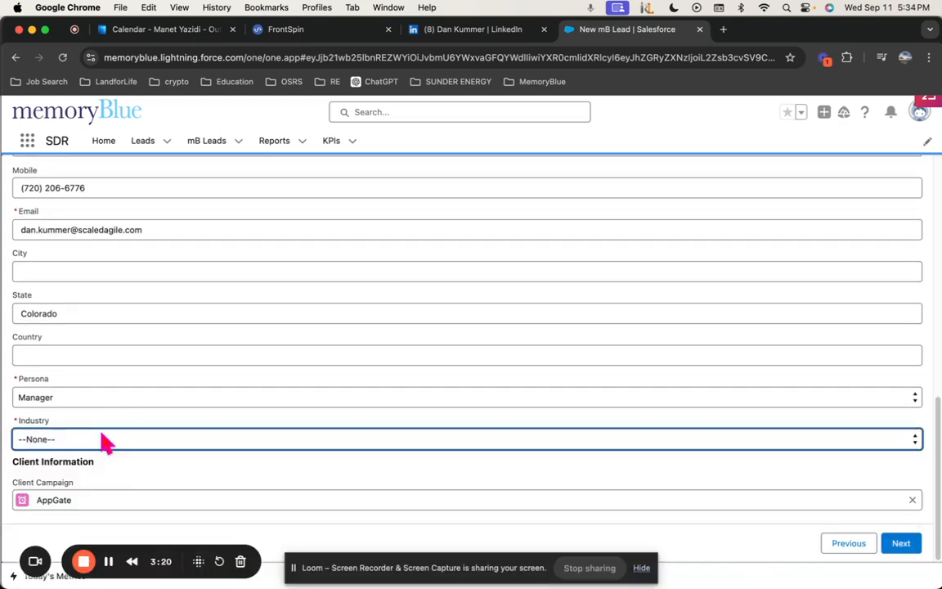
{"action": "left_click", "coordinate": [455, 33]}
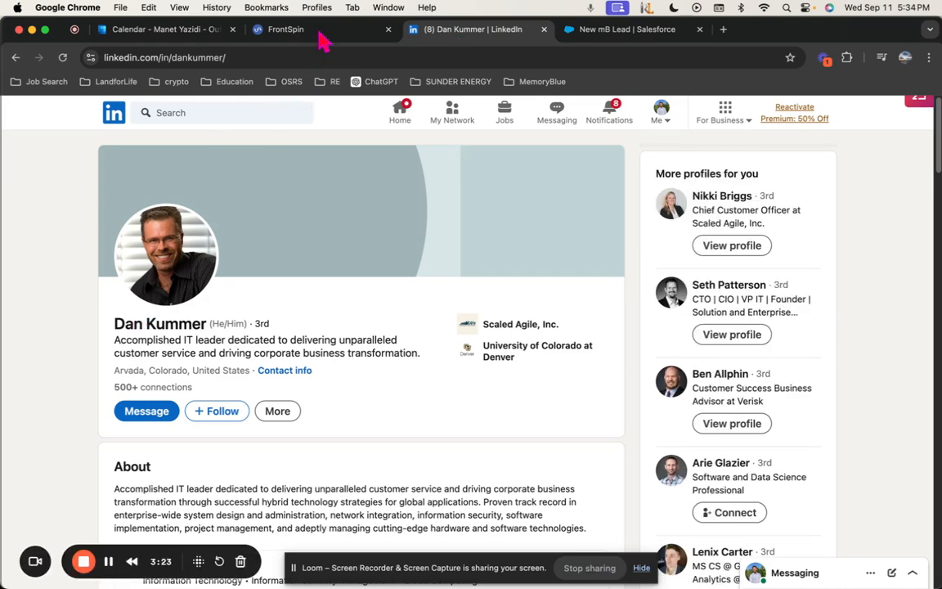
From Dan's Scaled Agile, Inc. experience entry, open the company page to check its industry
{"action": "left_click", "coordinate": [508, 327]}
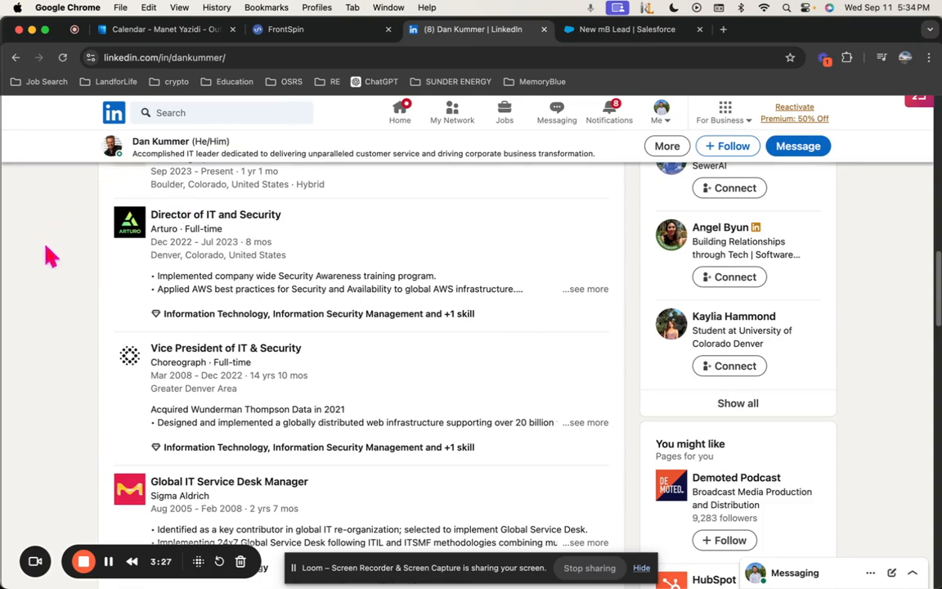
{"action": "scroll", "coordinate": [73, 258], "scroll_direction": "down", "scroll_amount": 1}
{"action": "scroll", "coordinate": [112, 265], "scroll_direction": "up", "scroll_amount": 3}
{"action": "left_click", "coordinate": [133, 265]}
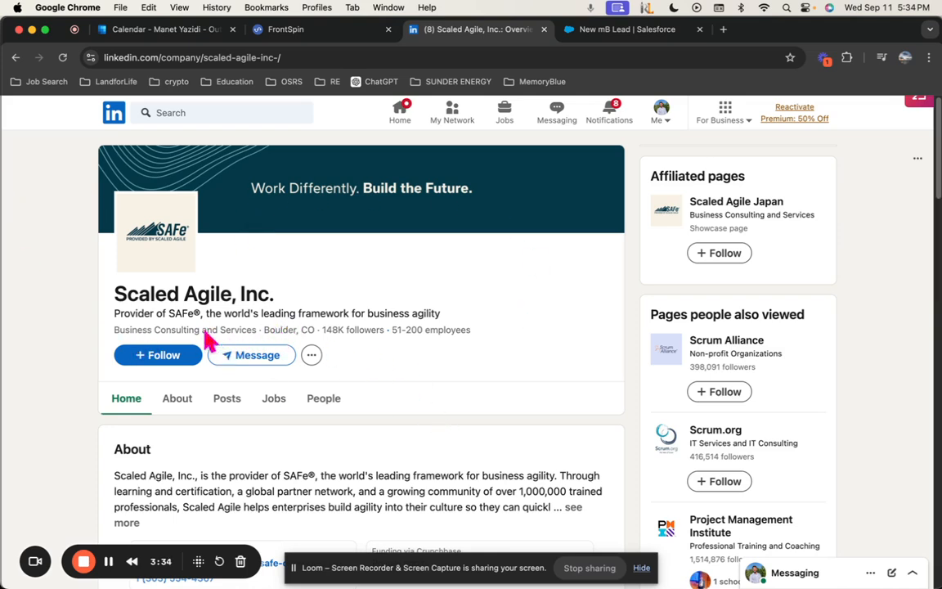
{"action": "left_click", "coordinate": [605, 30]}
Choose Consulting as the lead's Industry and click into Lead Write Up Detail
{"action": "left_click", "coordinate": [35, 442]}
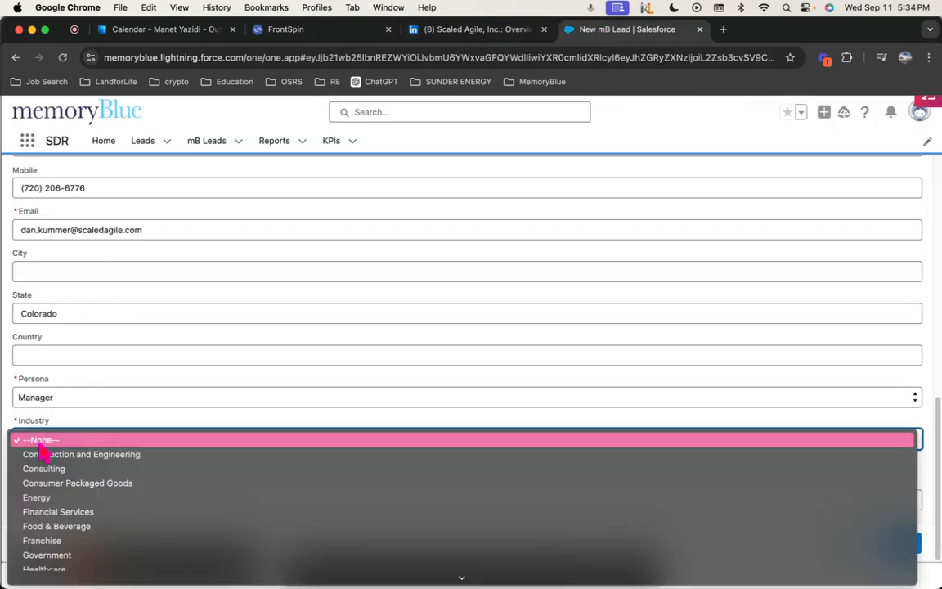
{"action": "left_click", "coordinate": [63, 467]}
{"action": "scroll", "coordinate": [245, 425], "scroll_direction": "up", "scroll_amount": 10}
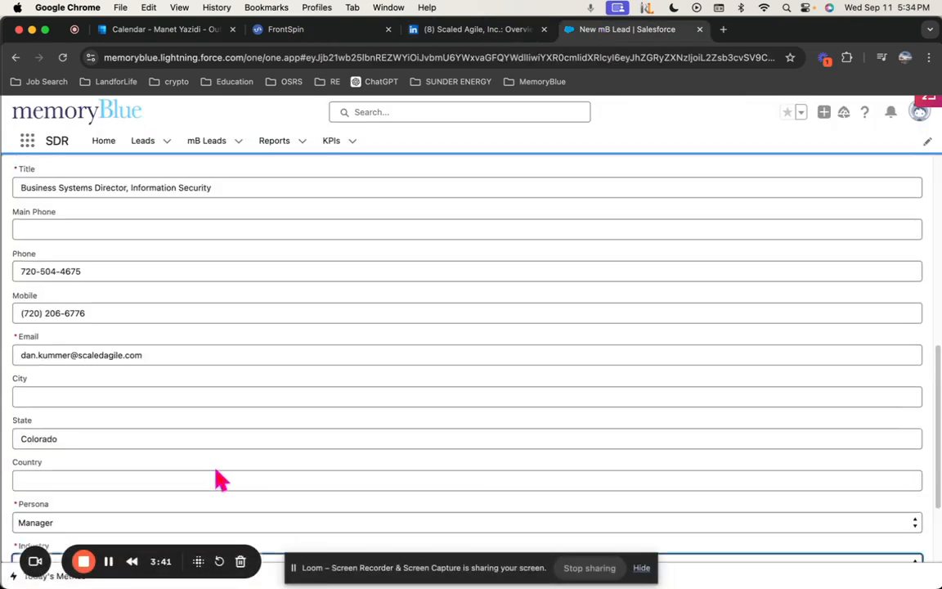
{"action": "left_click", "coordinate": [152, 292]}
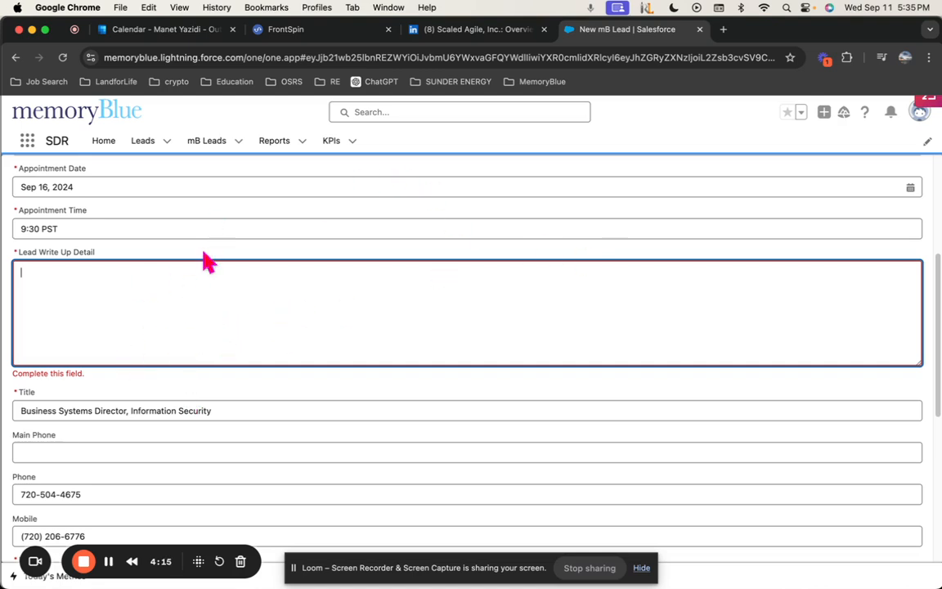
{"action": "left_click", "coordinate": [296, 33]}
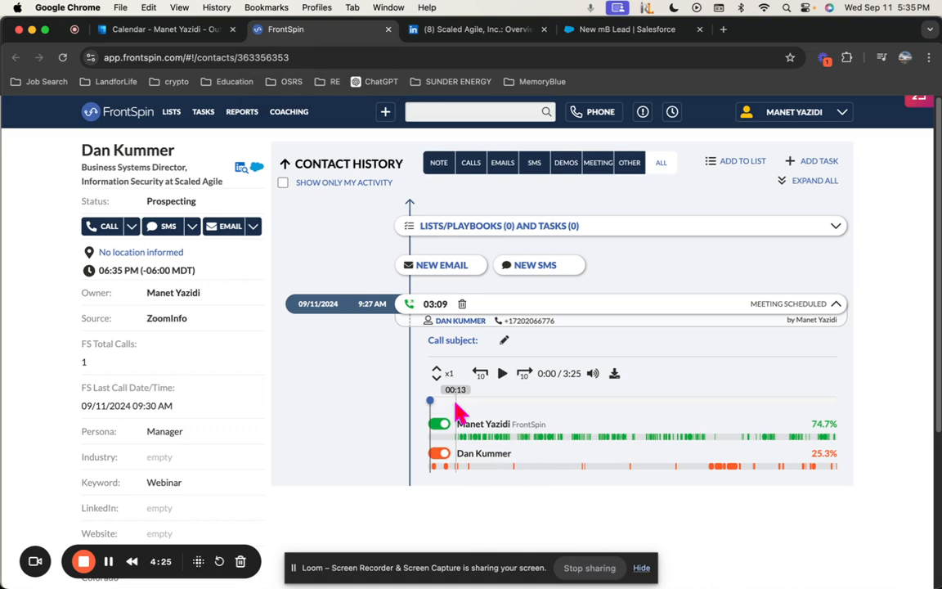
{"action": "left_click", "coordinate": [455, 400]}
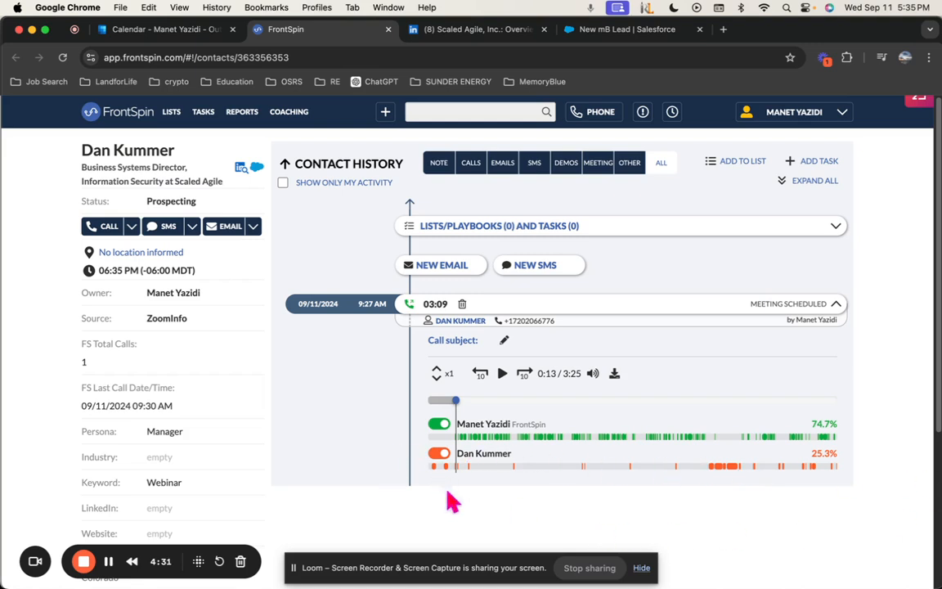
{"action": "left_click", "coordinate": [502, 375]}
{"action": "left_click", "coordinate": [437, 369]}
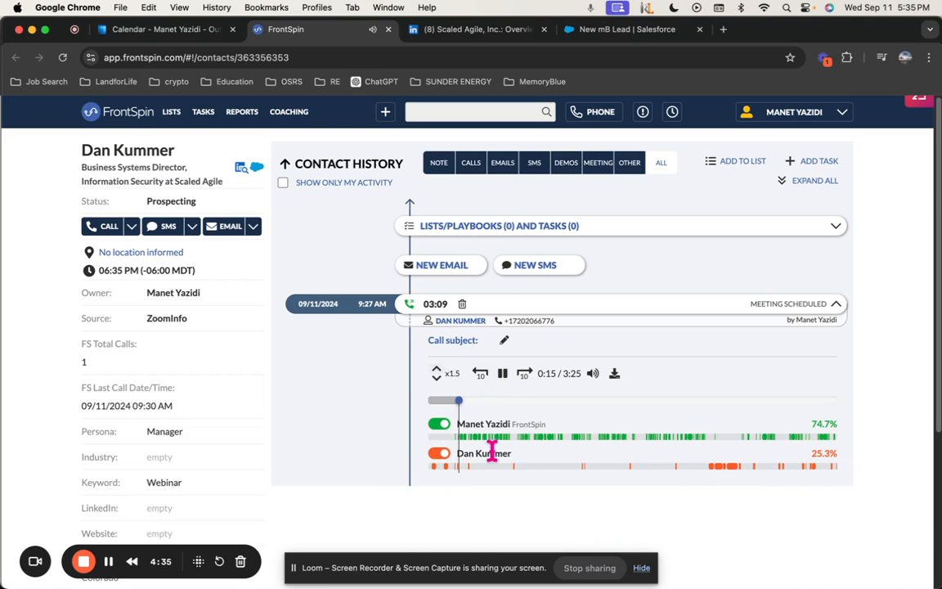
{"action": "left_click", "coordinate": [438, 369]}
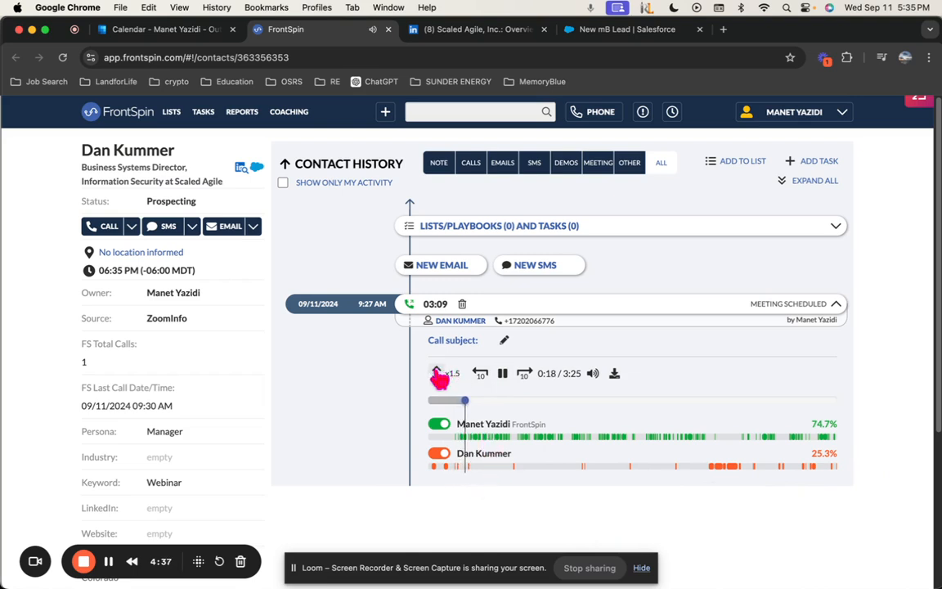
{"action": "left_click", "coordinate": [437, 369]}
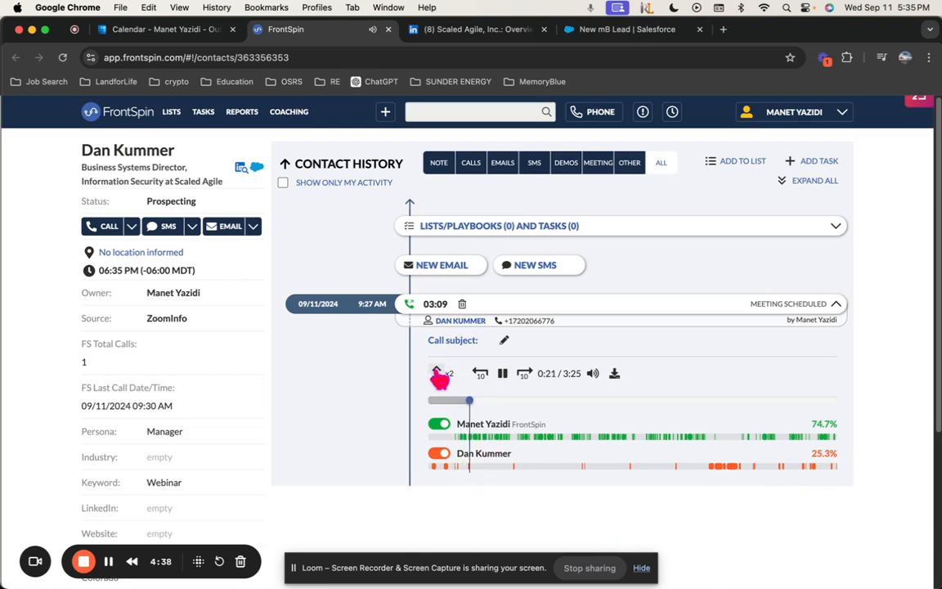
Skip the recording ahead past 1:40, back to about 1:15, and pause at 1:20
{"action": "left_click", "coordinate": [510, 401]}
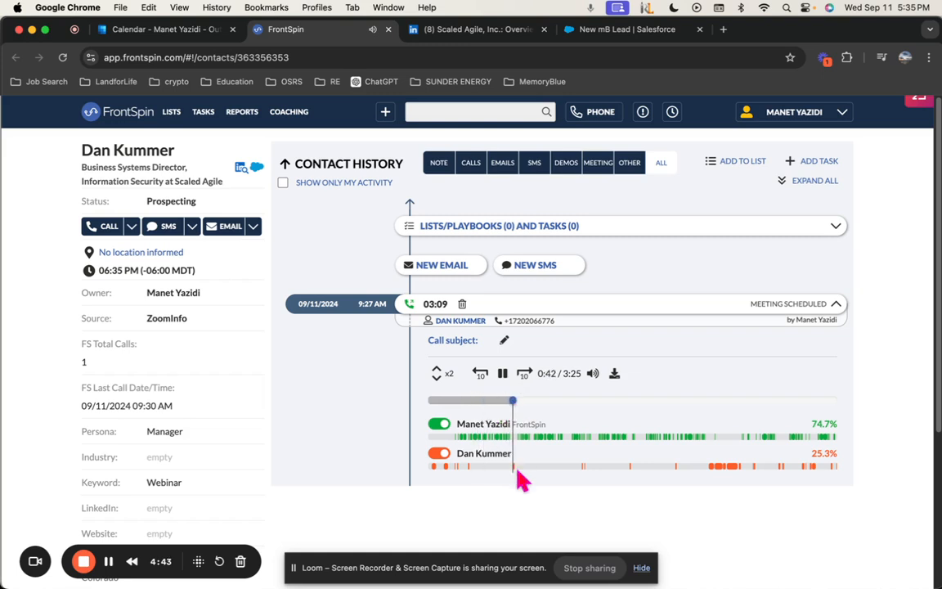
{"action": "left_click", "coordinate": [584, 401]}
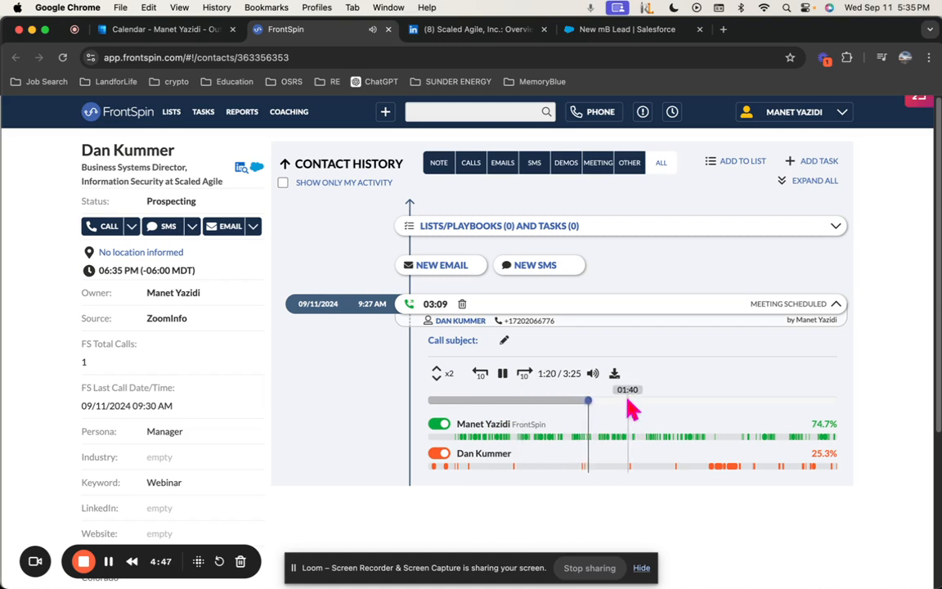
{"action": "left_click", "coordinate": [627, 401]}
{"action": "left_click", "coordinate": [577, 402]}
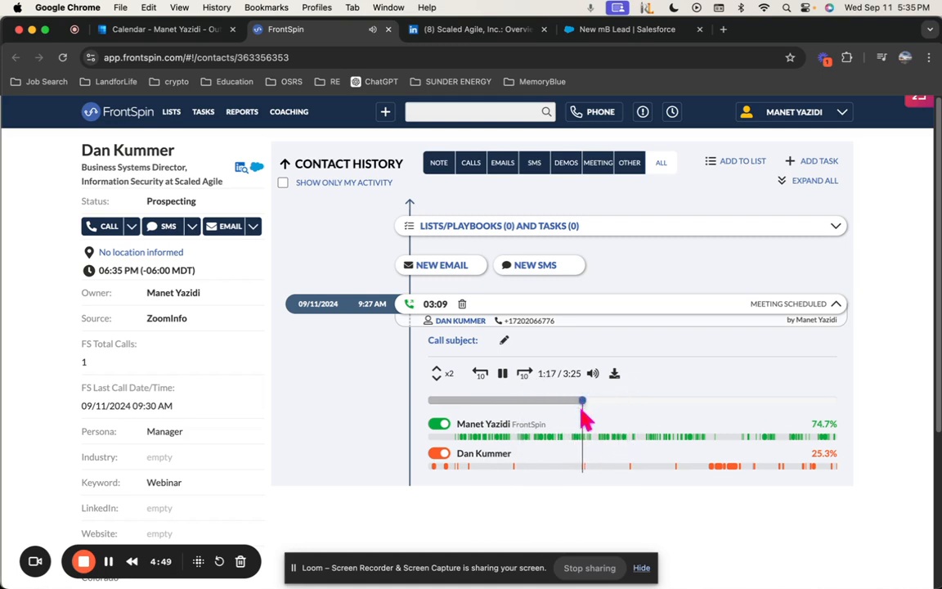
{"action": "left_click", "coordinate": [502, 374]}
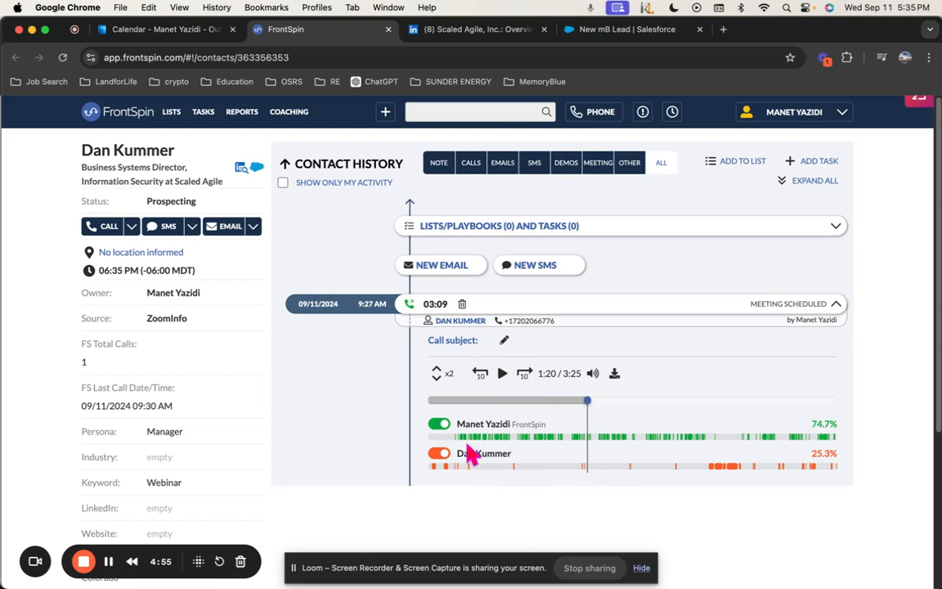
Open a fresh ChatGPT 4o chat in a new browser tab next to the New mB Lead form
{"action": "left_click", "coordinate": [614, 28]}
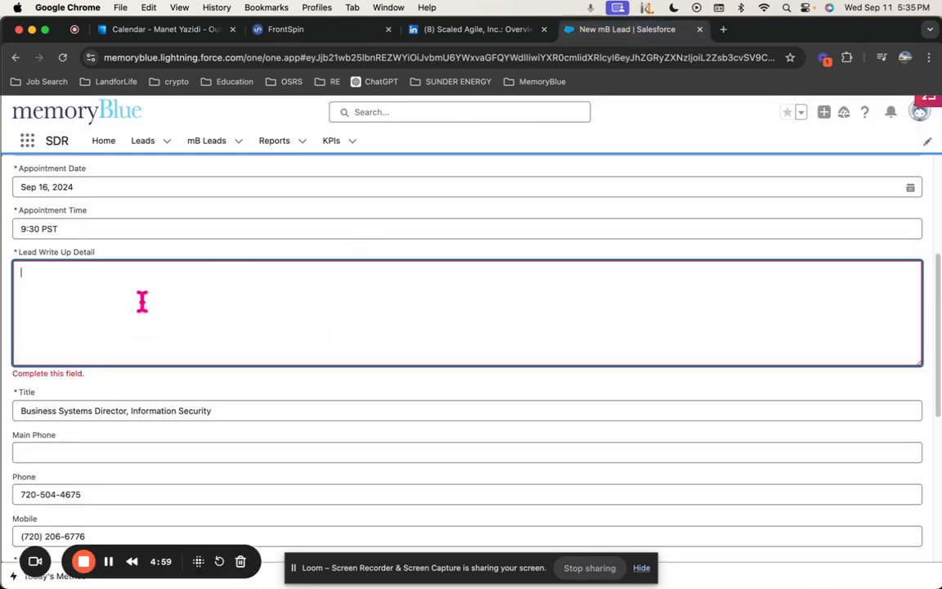
{"action": "left_click", "coordinate": [722, 28]}
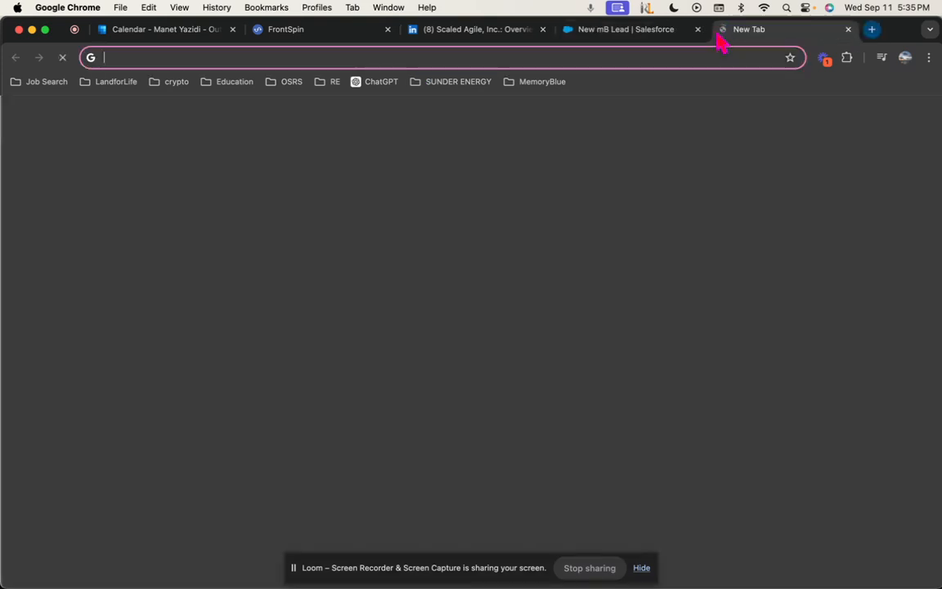
{"action": "left_click", "coordinate": [376, 82]}
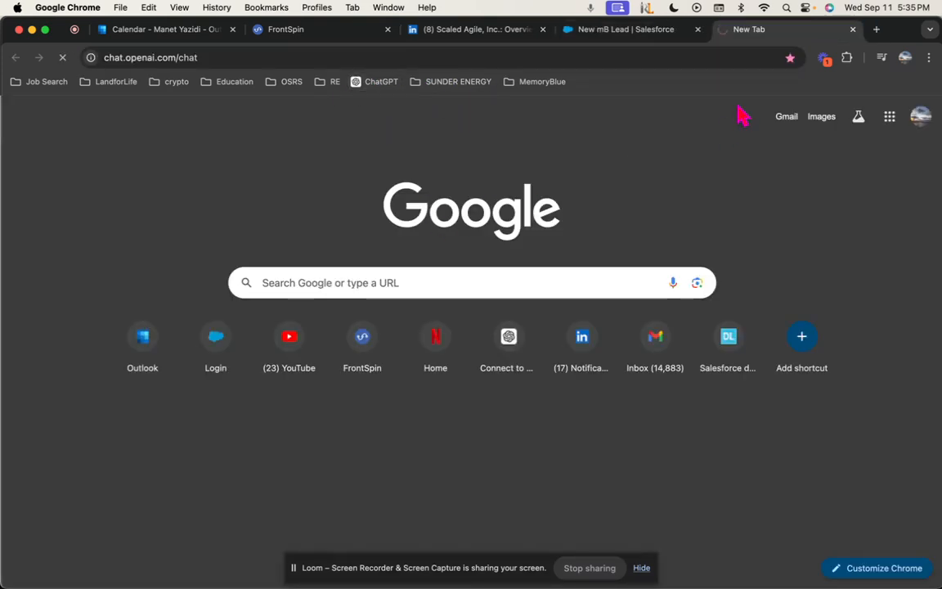
{"action": "left_click", "coordinate": [613, 30]}
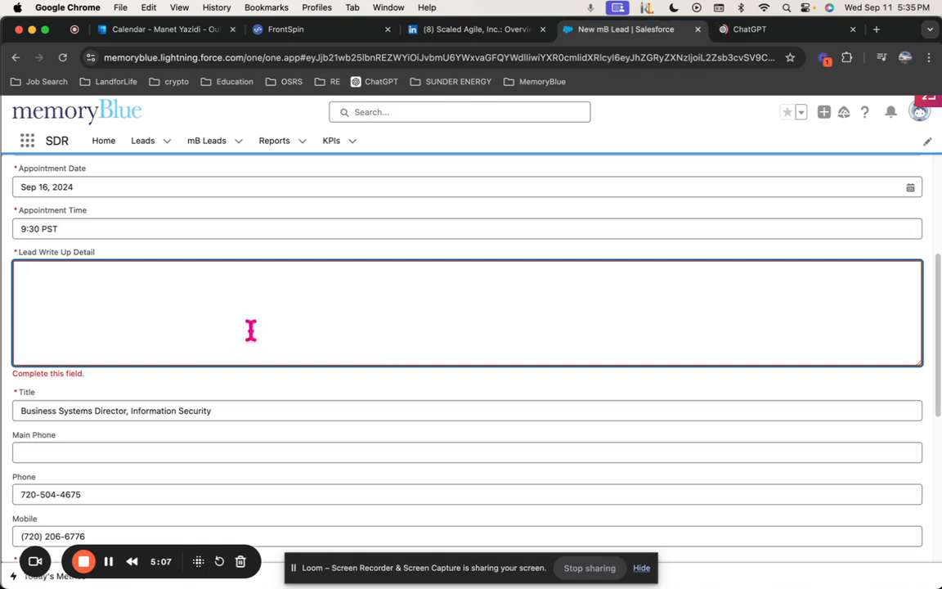
{"action": "left_click", "coordinate": [785, 31]}
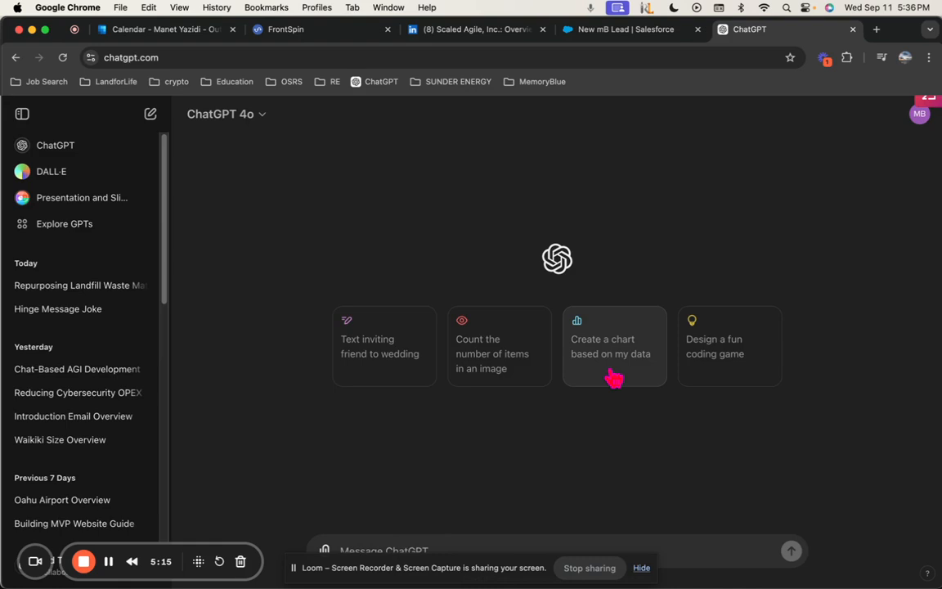
Draft an unsent ChatGPT prompt asking for bullet points for the webinar sign-up sales lead write-up
{"action": "type", "text": "hel"}
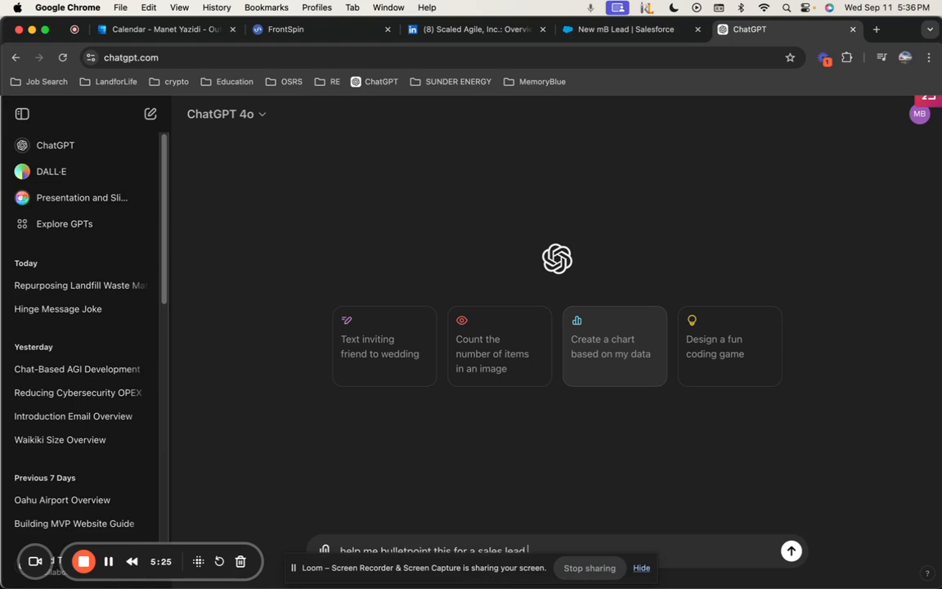
{"action": "left_click", "coordinate": [642, 568]}
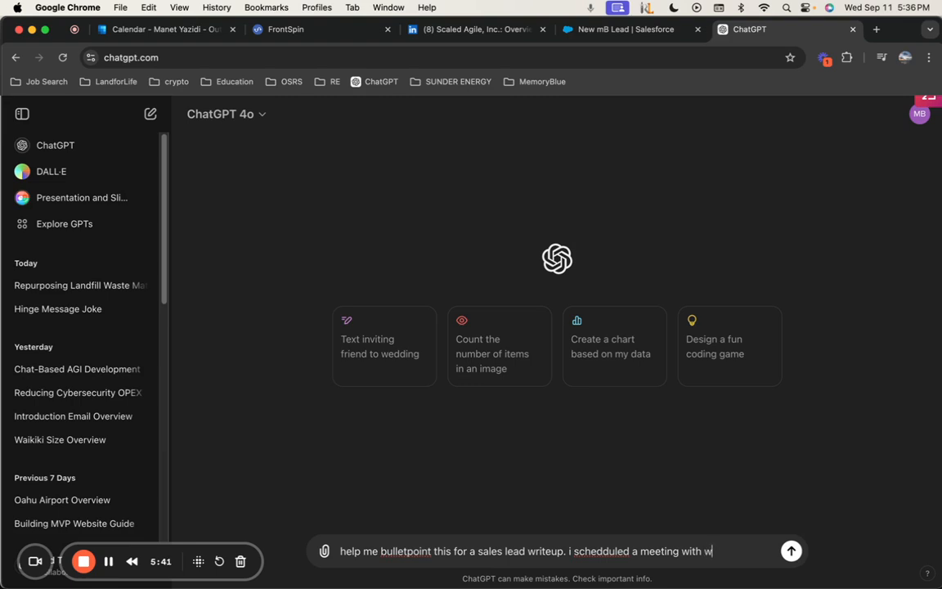
{"action": "type", "text": "who"}
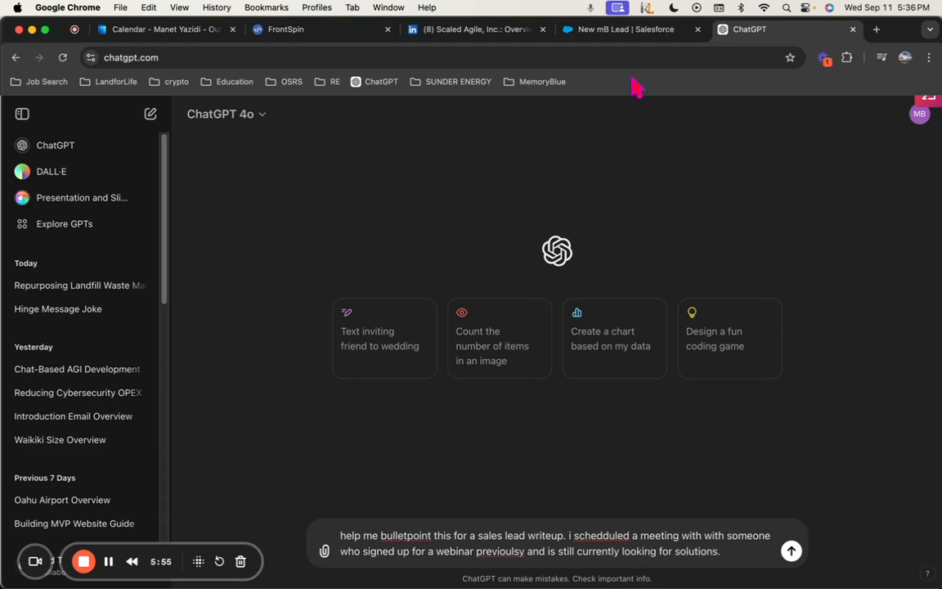
{"action": "left_click", "coordinate": [297, 37]}
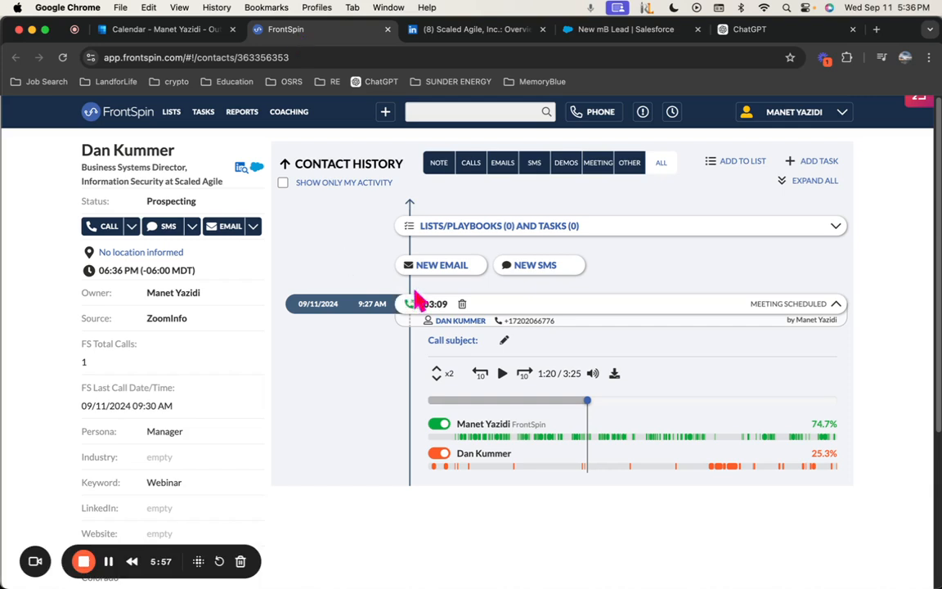
Seek the call recording to around 2:14 and set playback speed to x1.25
{"action": "left_click", "coordinate": [696, 409]}
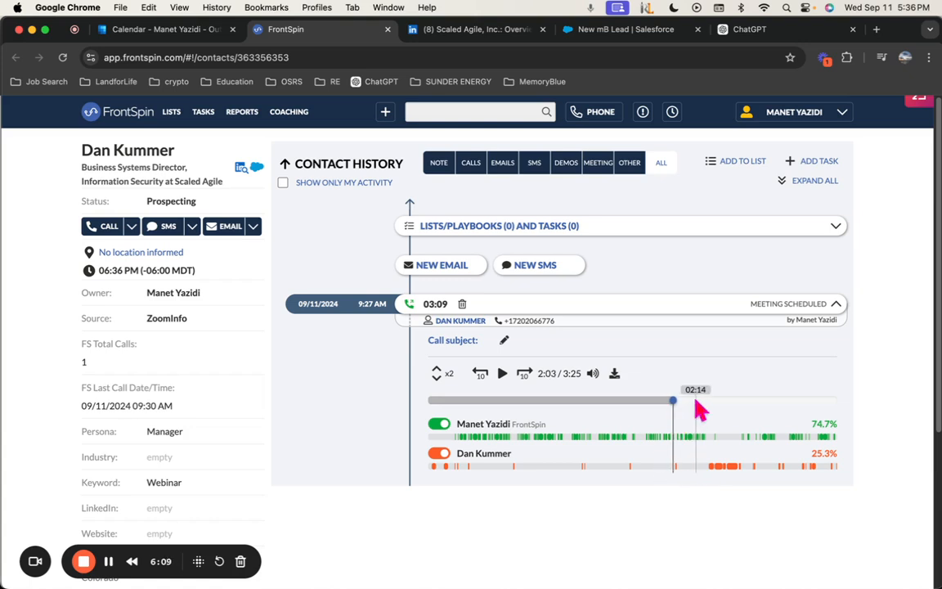
{"action": "left_click", "coordinate": [697, 401]}
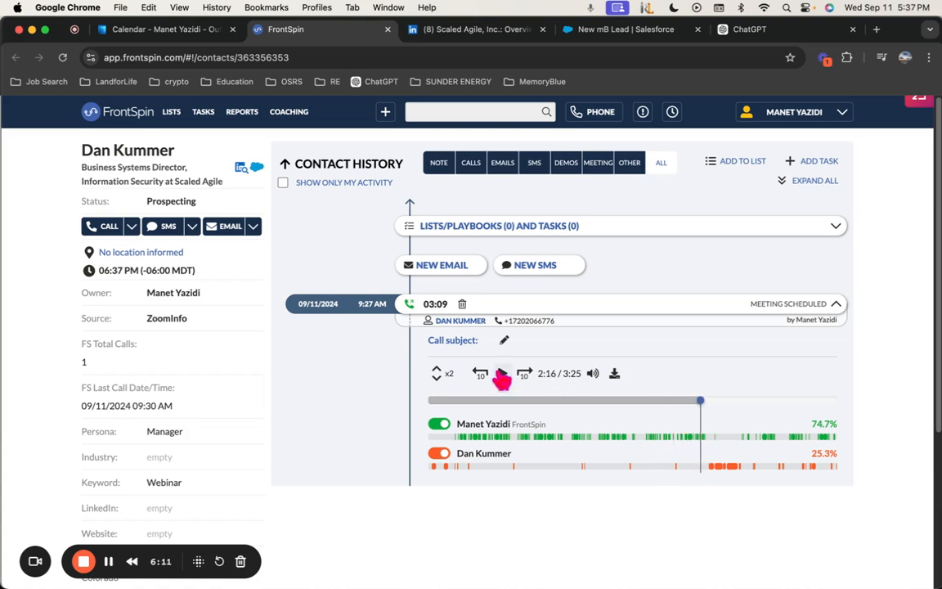
{"action": "left_click", "coordinate": [502, 373]}
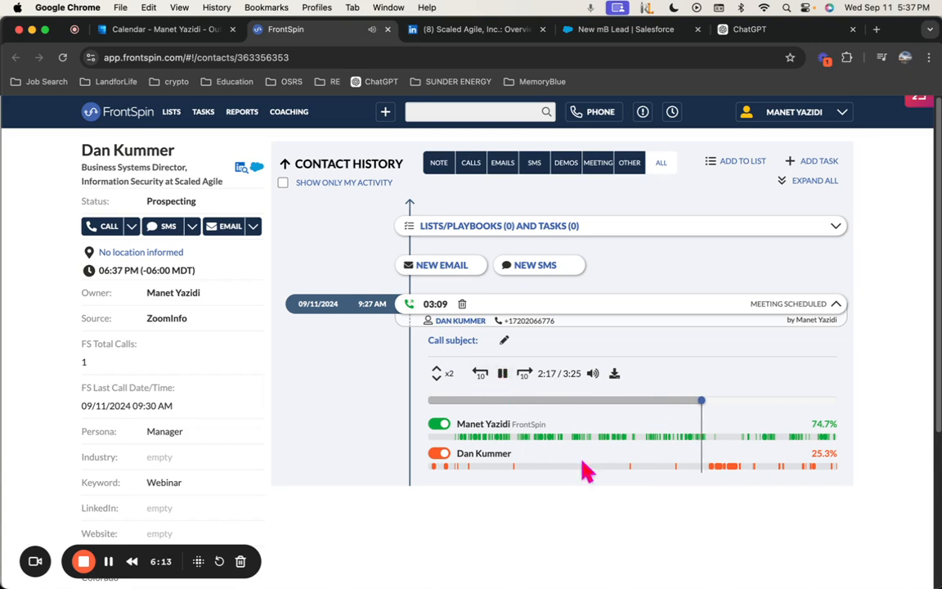
{"action": "left_click", "coordinate": [436, 377]}
{"action": "left_click", "coordinate": [436, 377]}
{"action": "left_click", "coordinate": [437, 377]}
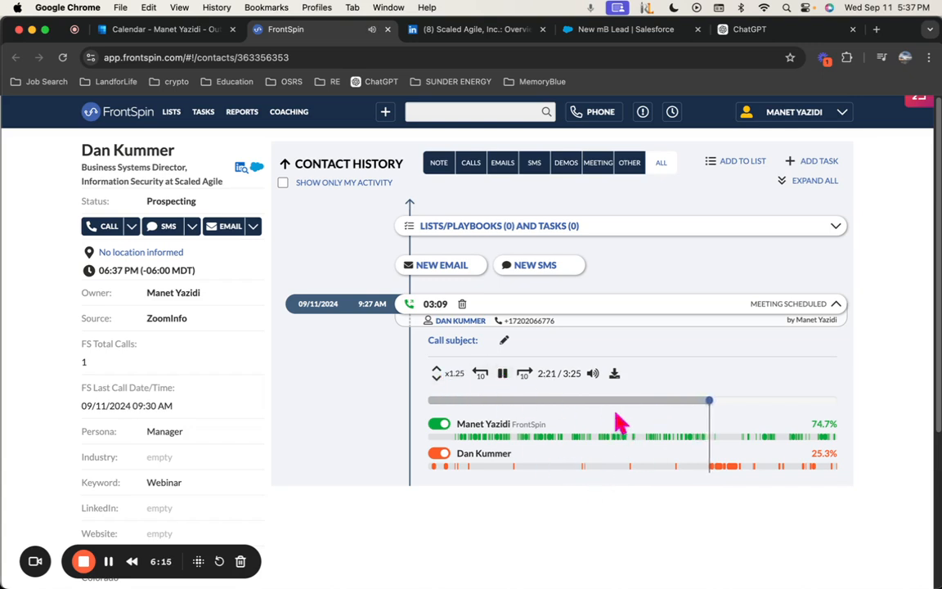
{"action": "left_click", "coordinate": [694, 434]}
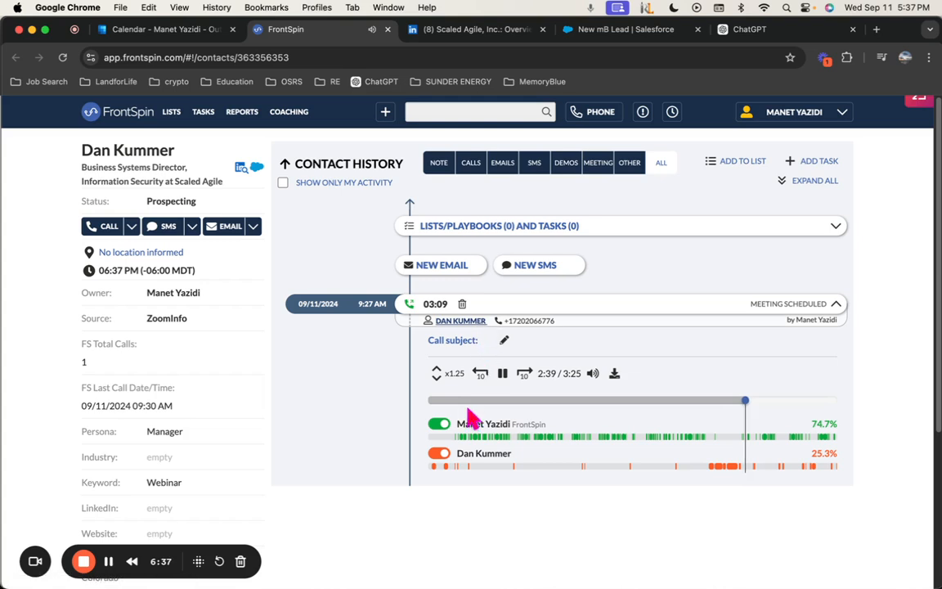
Replay the call from 2:24 and again from 2:18, pausing at 2:39
{"action": "left_click", "coordinate": [502, 372]}
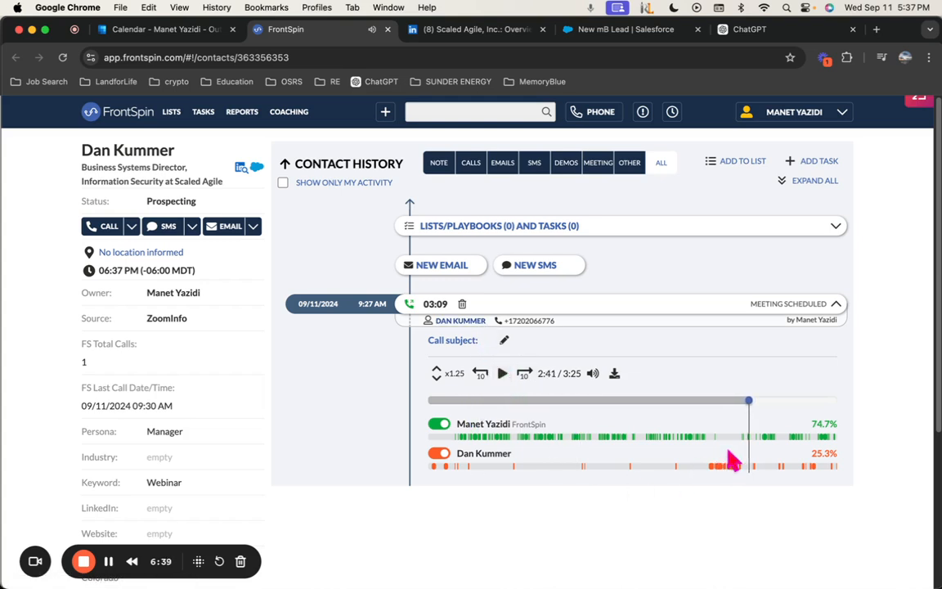
{"action": "left_click", "coordinate": [715, 401]}
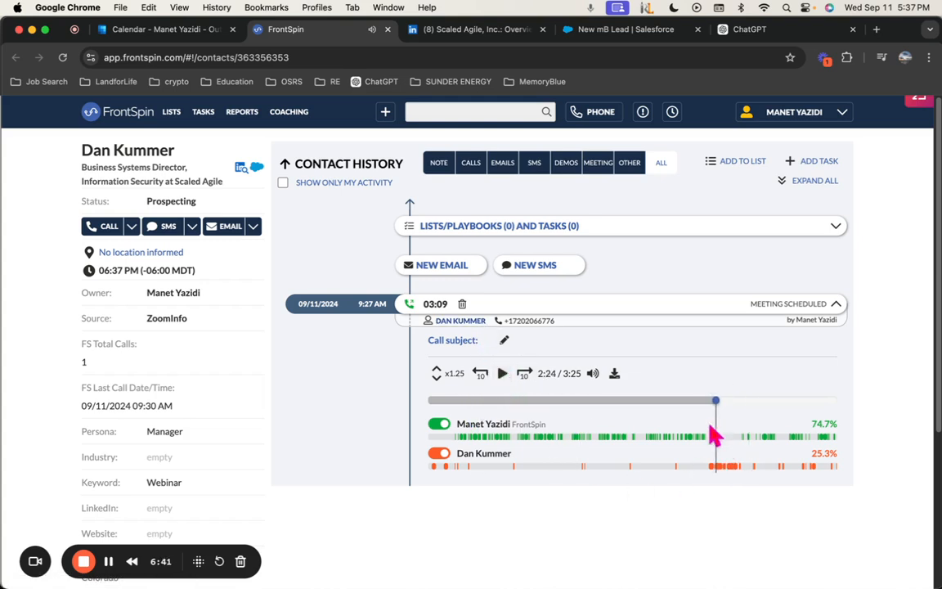
{"action": "left_click", "coordinate": [504, 373]}
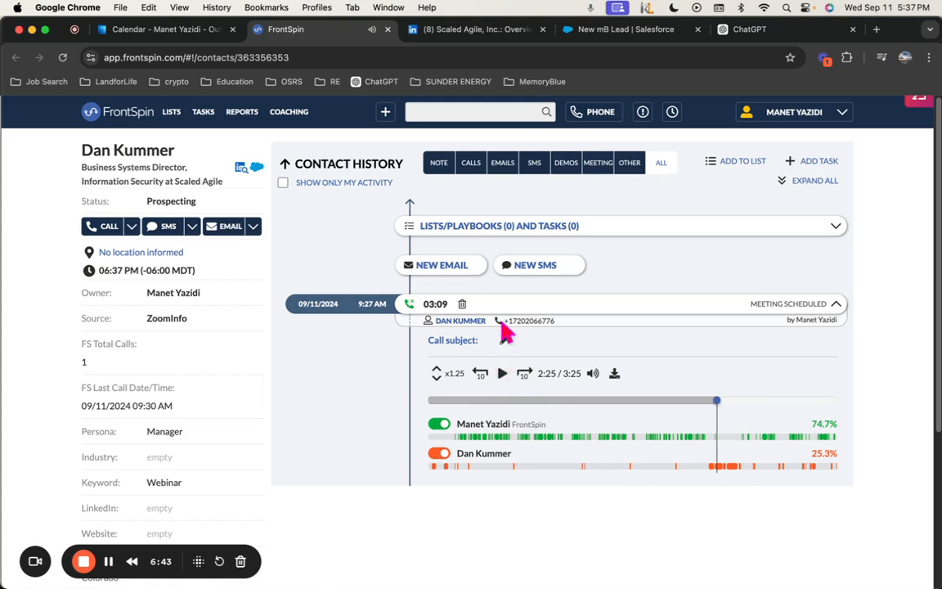
{"action": "left_click", "coordinate": [502, 344]}
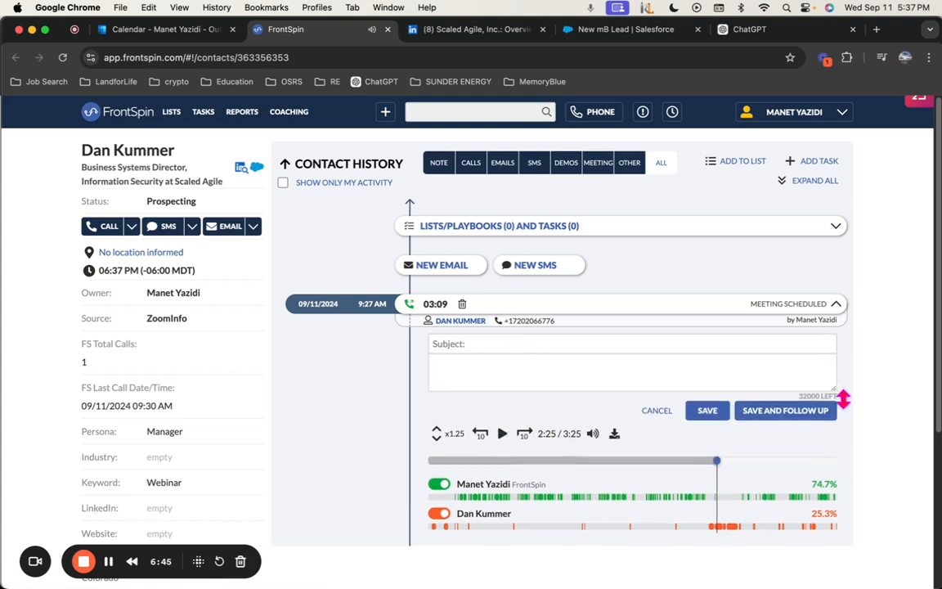
{"action": "left_click", "coordinate": [702, 432]}
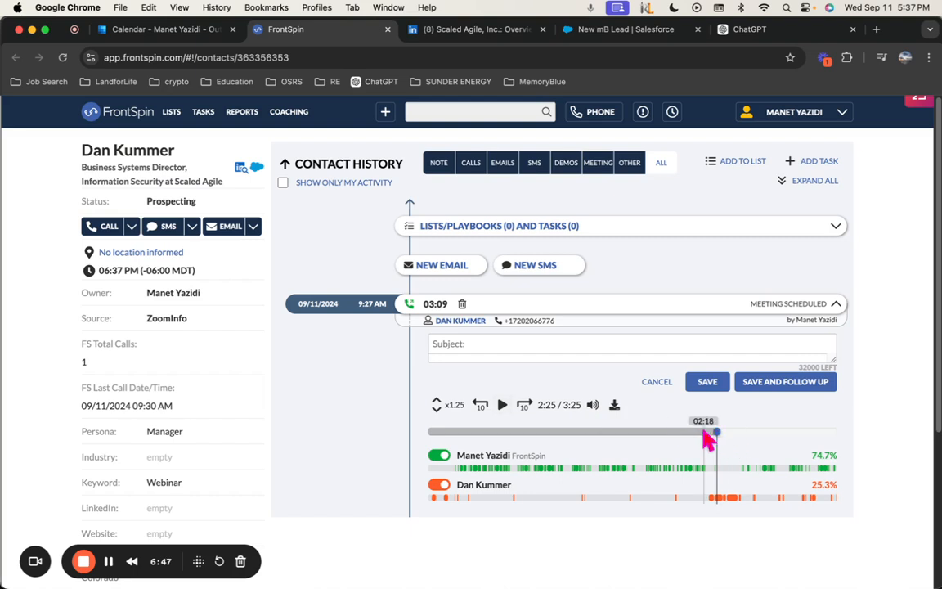
{"action": "left_click", "coordinate": [502, 404]}
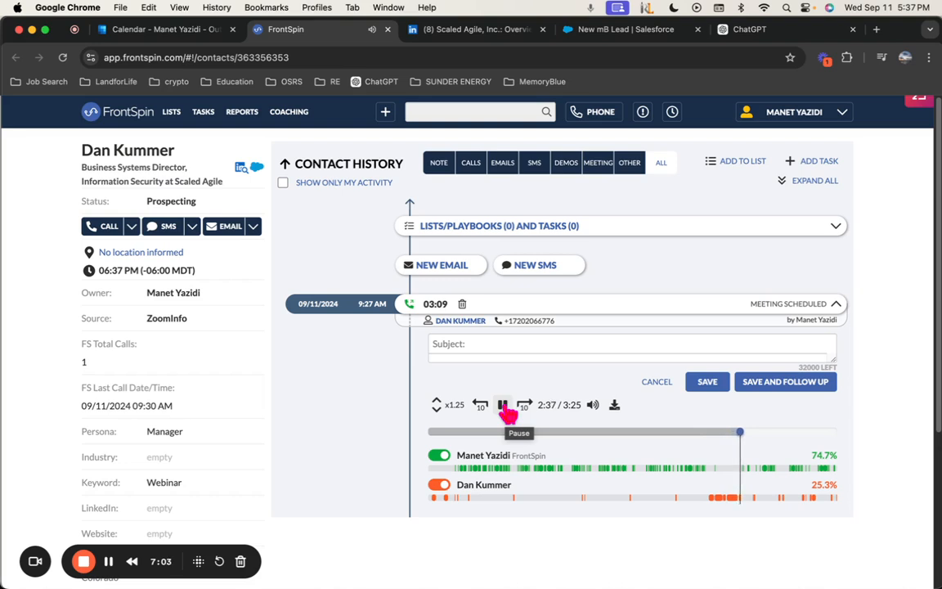
{"action": "left_click", "coordinate": [504, 408]}
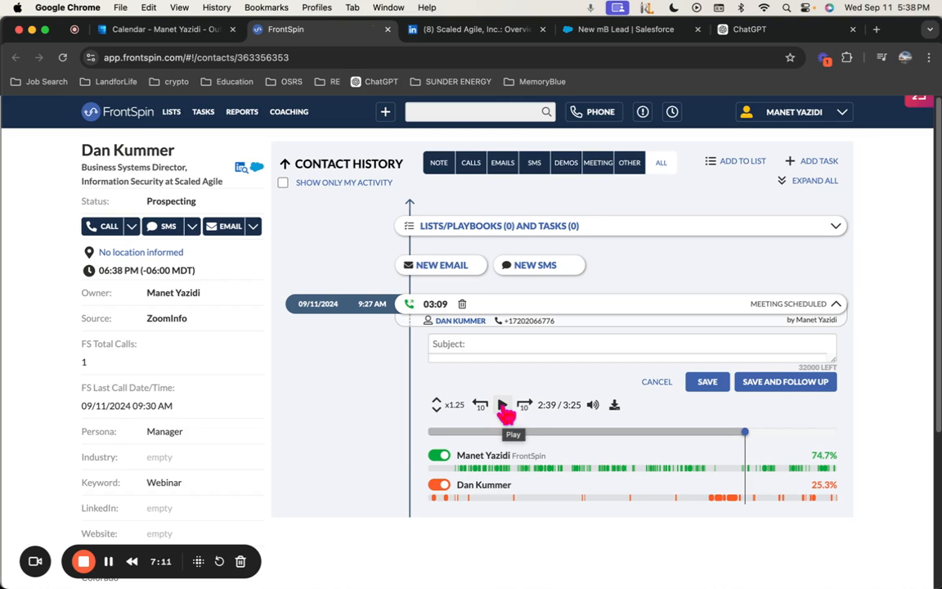
Play the final part of the call, skipping toward the end and pausing around 2:52
{"action": "left_click", "coordinate": [503, 407]}
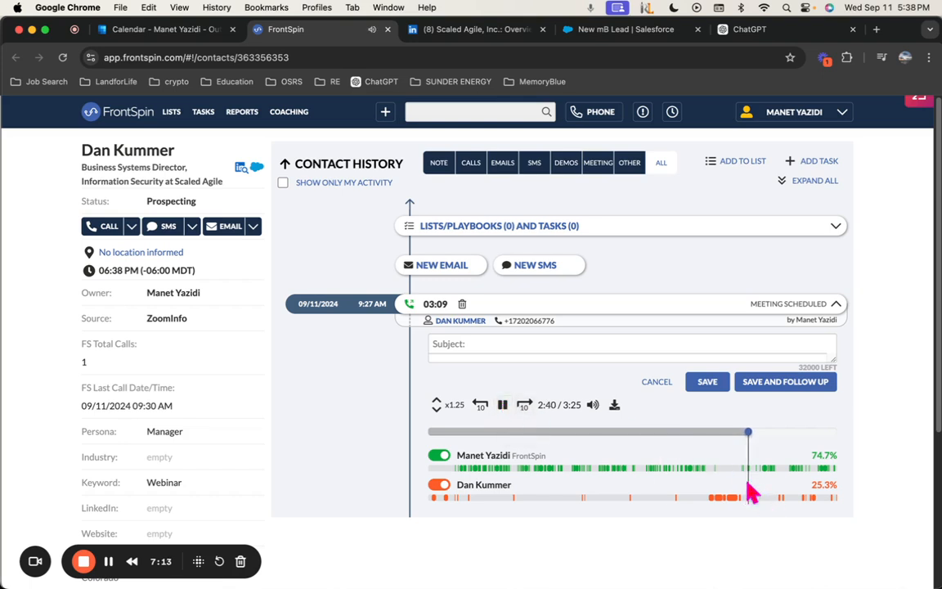
{"action": "left_click", "coordinate": [503, 406]}
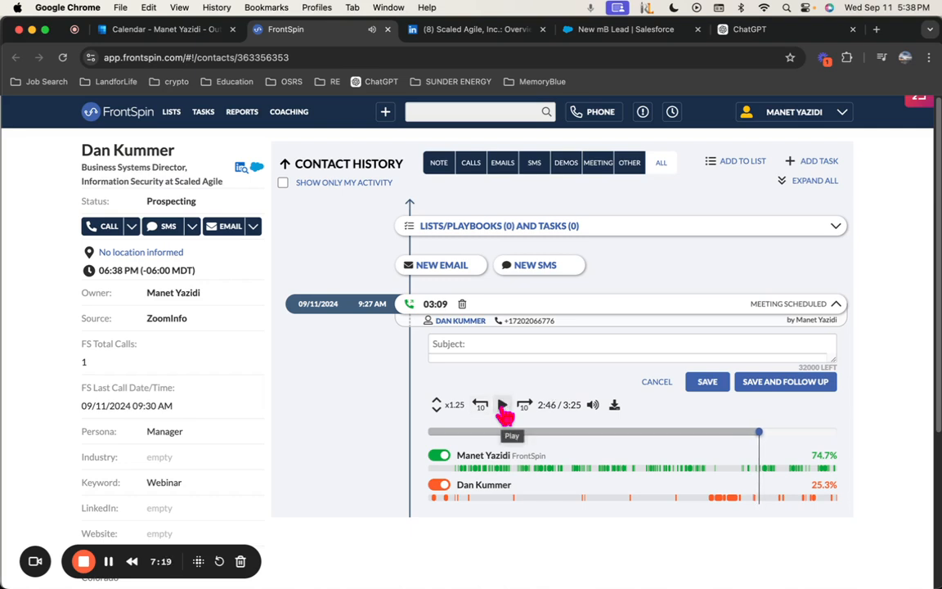
{"action": "left_click", "coordinate": [503, 406]}
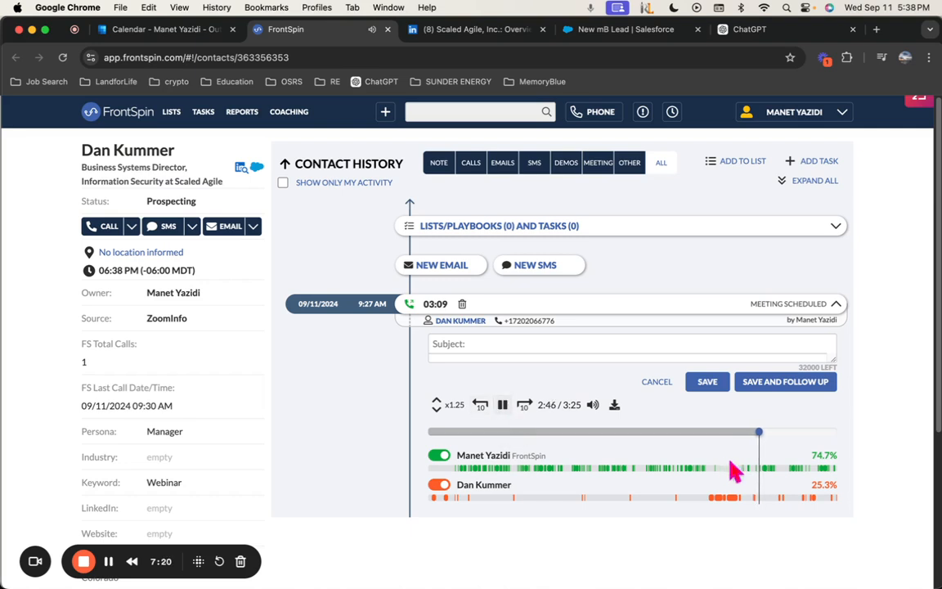
{"action": "left_click", "coordinate": [775, 432]}
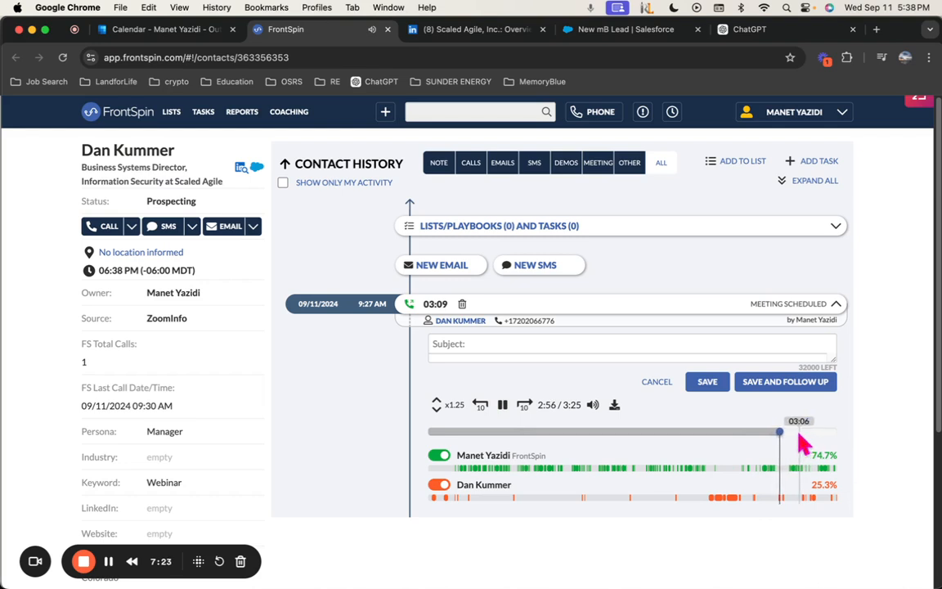
{"action": "left_click", "coordinate": [801, 433]}
{"action": "left_click", "coordinate": [769, 431]}
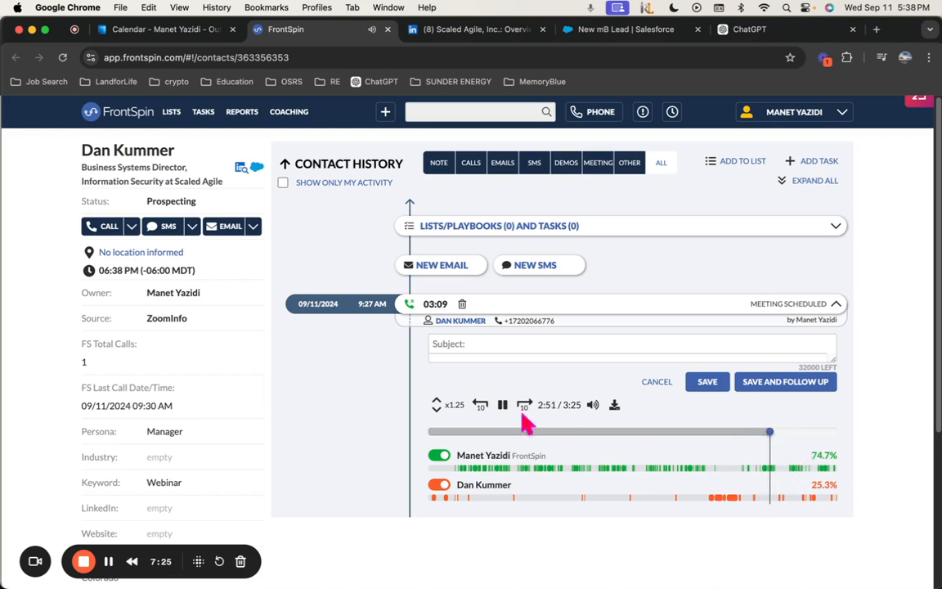
{"action": "left_click", "coordinate": [503, 406]}
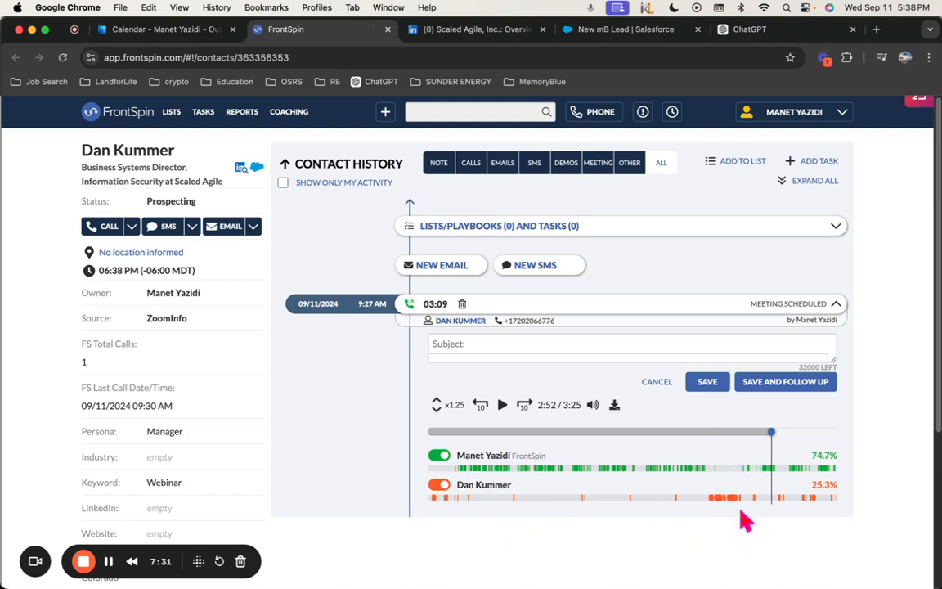
{"action": "left_click", "coordinate": [629, 30]}
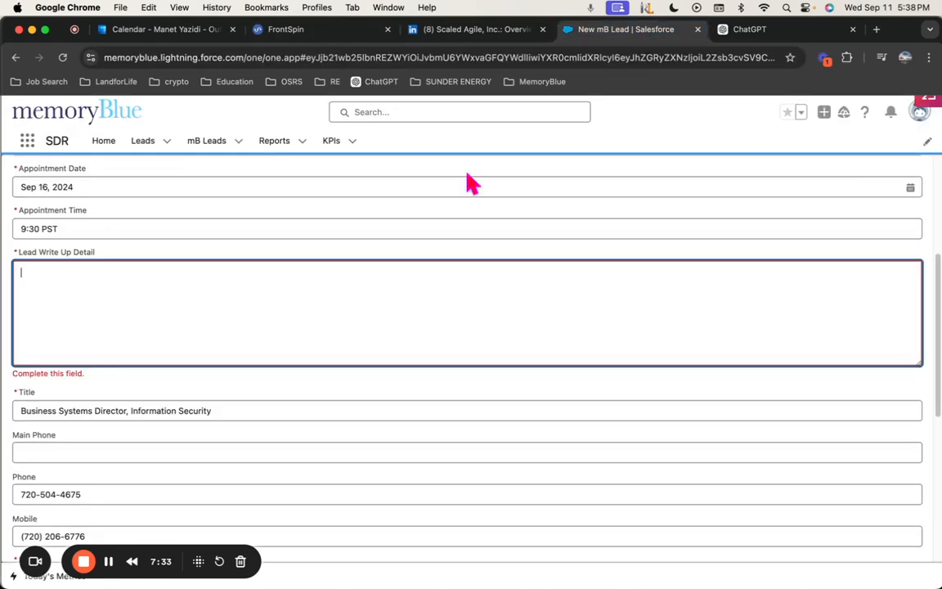
Send ChatGPT the prompt citing Kato, Netscope, Cisco and Flair comparisons, asking for a bulleted lead write-up
{"action": "left_click", "coordinate": [747, 31]}
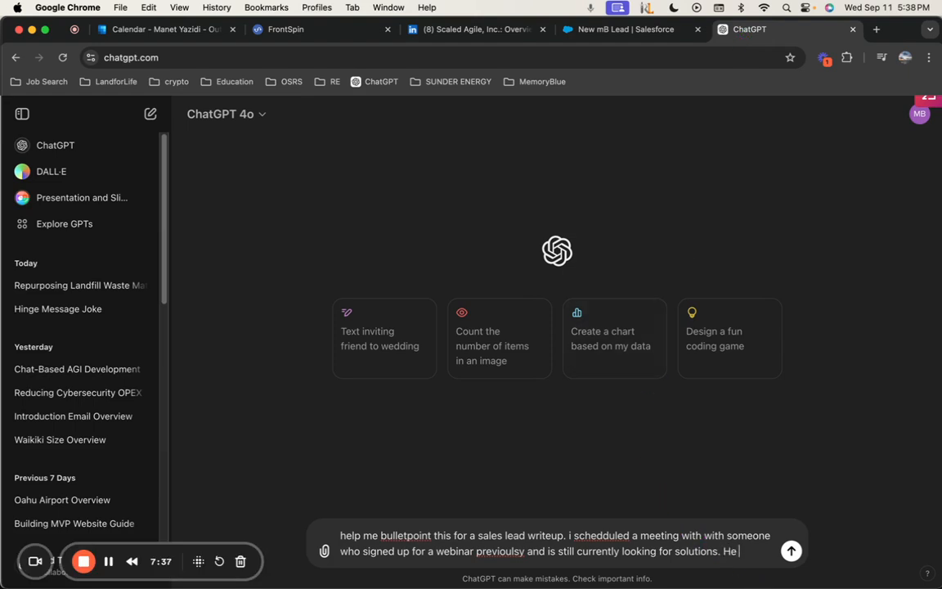
{"action": "type", "text": "ious how we compare to other companies like Kato Netscope Cisco Flair and he"}
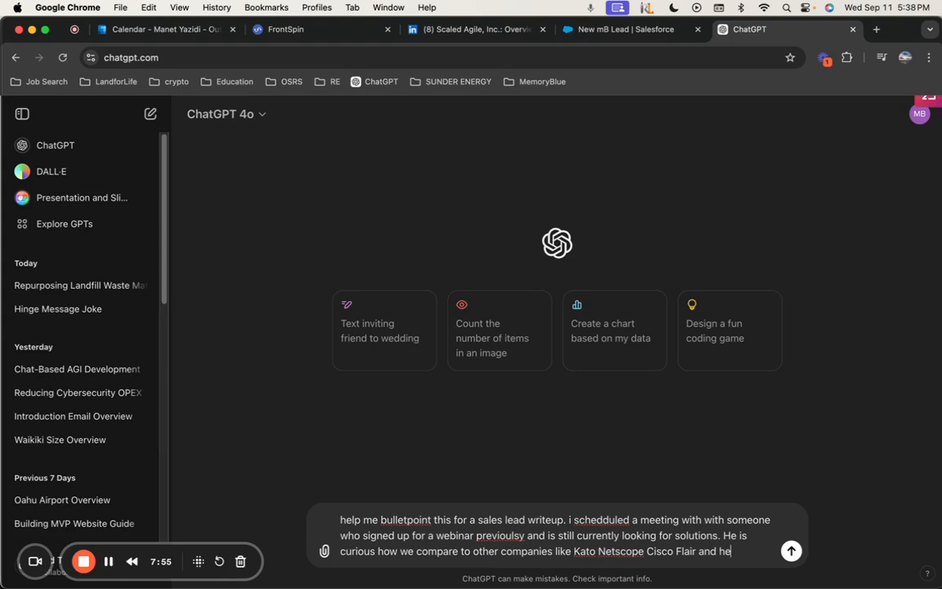
{"action": "type", "text": "thats. a good start. write this lead write up with bulletpoints"}
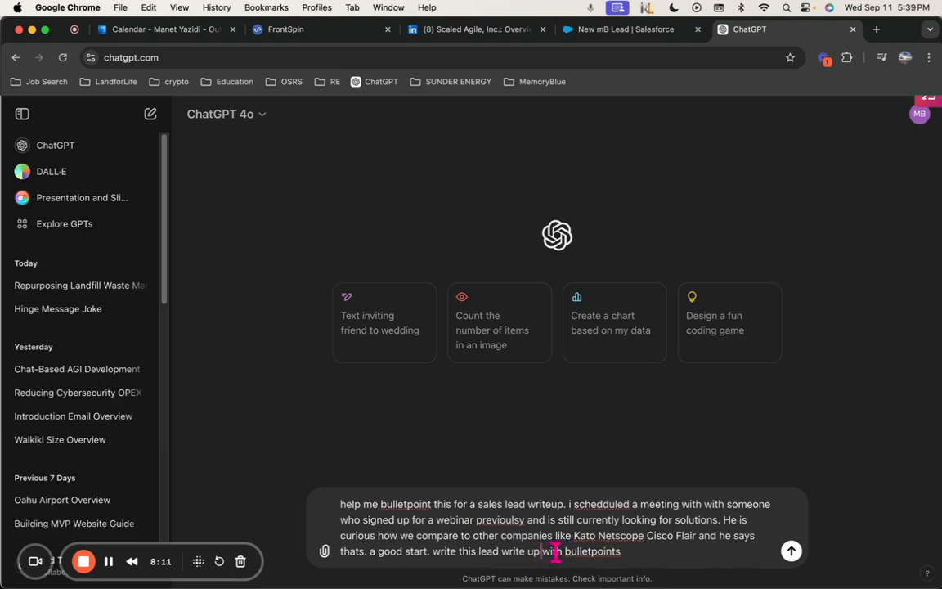
{"action": "type", "text": "into"}
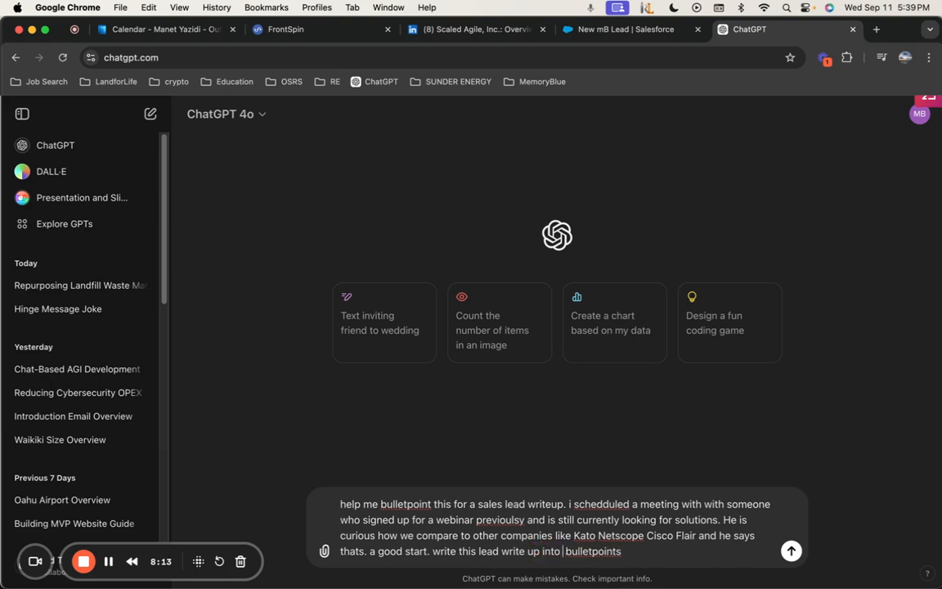
{"action": "key", "text": "Return"}
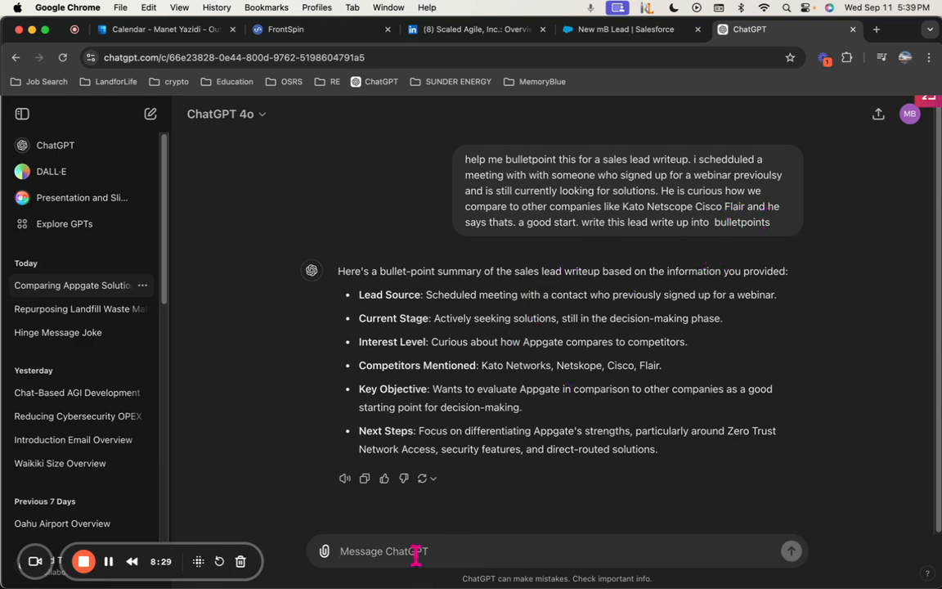
Ask ChatGPT to remove the 'he is actively seeking solutions' point
{"action": "type", "text": "summarize"}
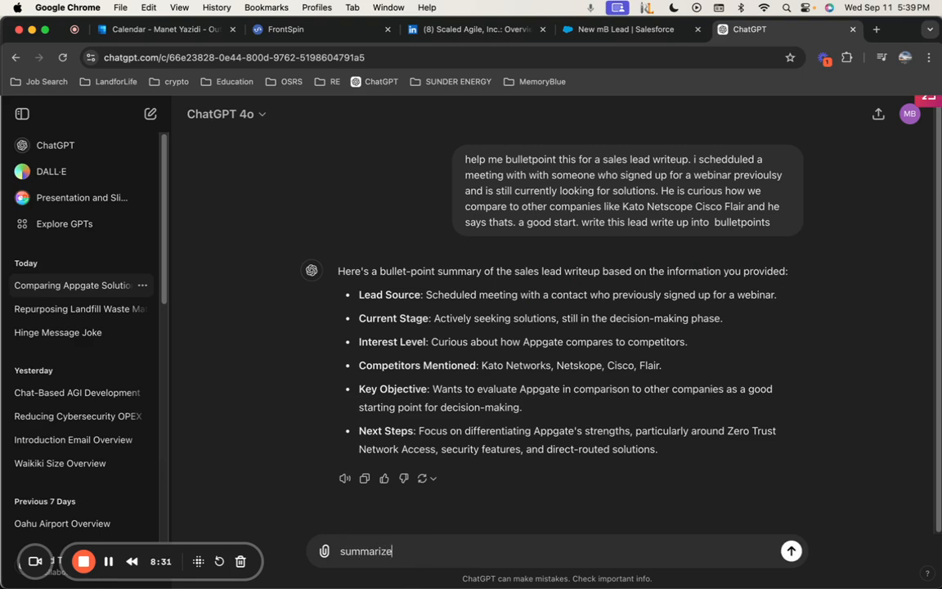
{"action": "key", "text": "BackSpace"}
{"action": "key", "text": "BackSpace"}
{"action": "key", "text": "BackSpace"}
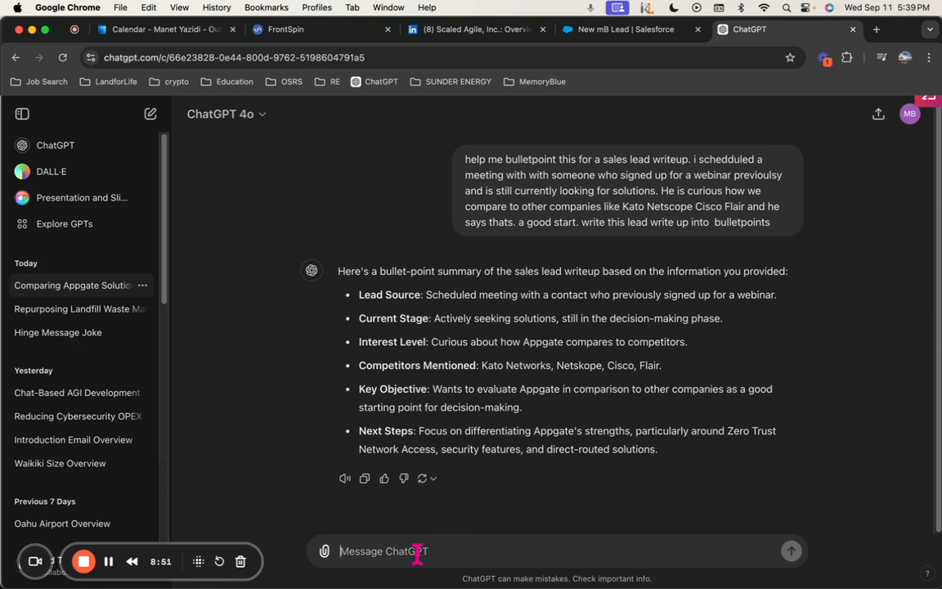
{"action": "type", "text": "r"}
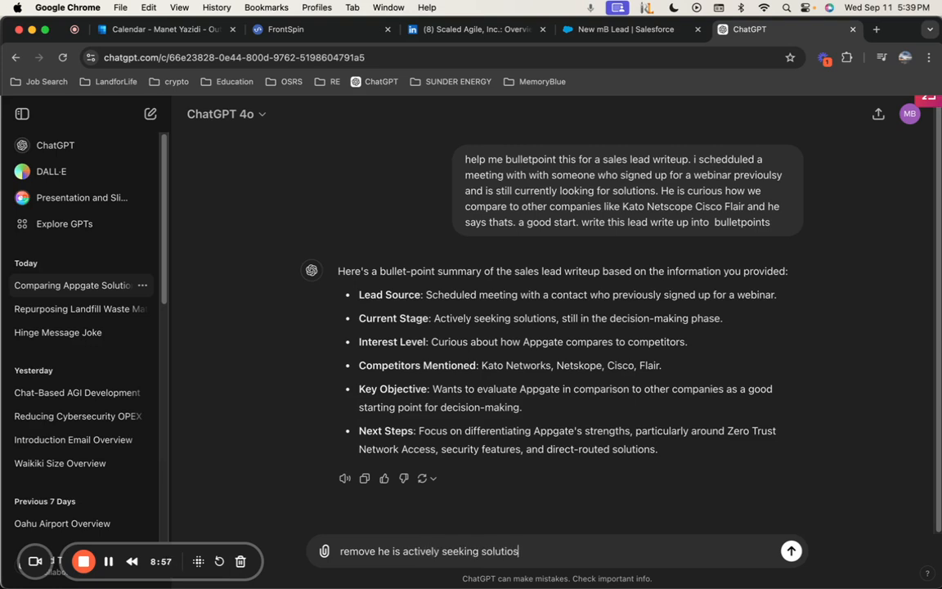
{"action": "type", "text": "n"}
{"action": "key", "text": "Return"}
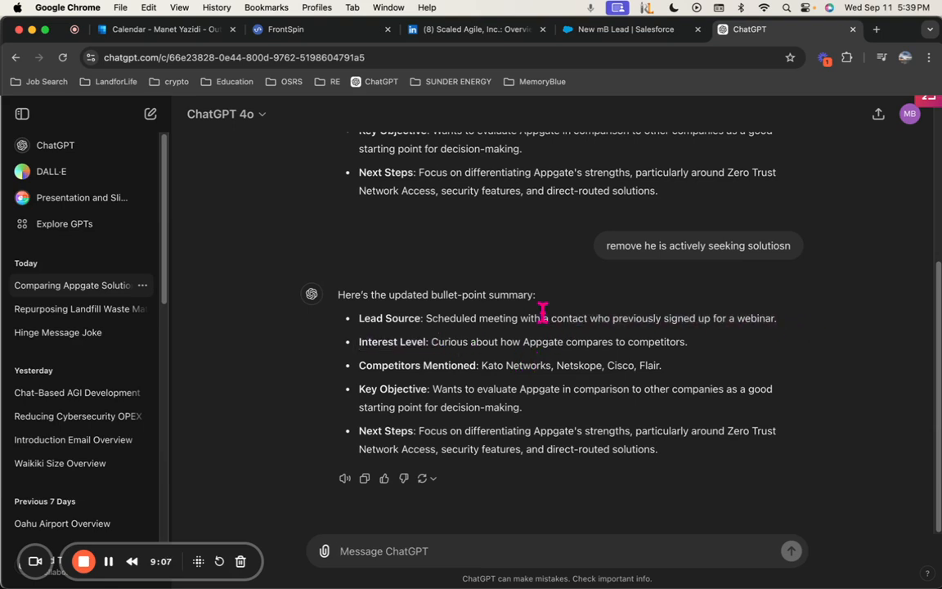
Review the Lead Source, Interest Level, Competitors, Key Objective and Next Steps bullets in the reply
{"action": "left_click_drag", "start_coordinate": [454, 319], "coordinate": [754, 319]}
{"action": "left_click", "coordinate": [501, 432]}
{"action": "left_click_drag", "start_coordinate": [559, 341], "coordinate": [710, 348]}
{"action": "left_click", "coordinate": [531, 393]}
{"action": "left_click_drag", "start_coordinate": [482, 366], "coordinate": [662, 368]}
{"action": "left_click", "coordinate": [534, 412]}
{"action": "left_click_drag", "start_coordinate": [533, 412], "coordinate": [458, 390]}
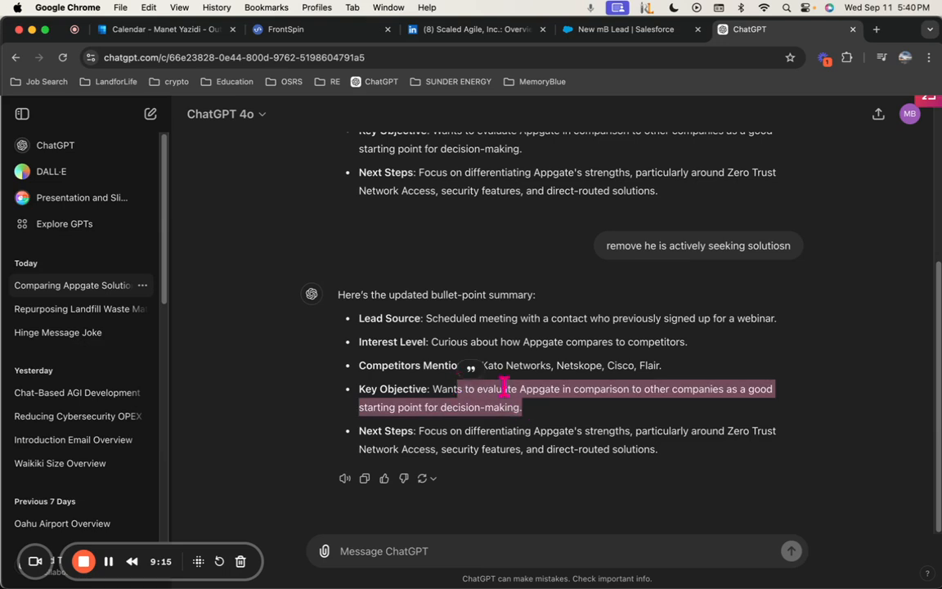
{"action": "left_click", "coordinate": [496, 431]}
{"action": "left_click_drag", "start_coordinate": [669, 466], "coordinate": [450, 429]}
{"action": "left_click", "coordinate": [666, 400]}
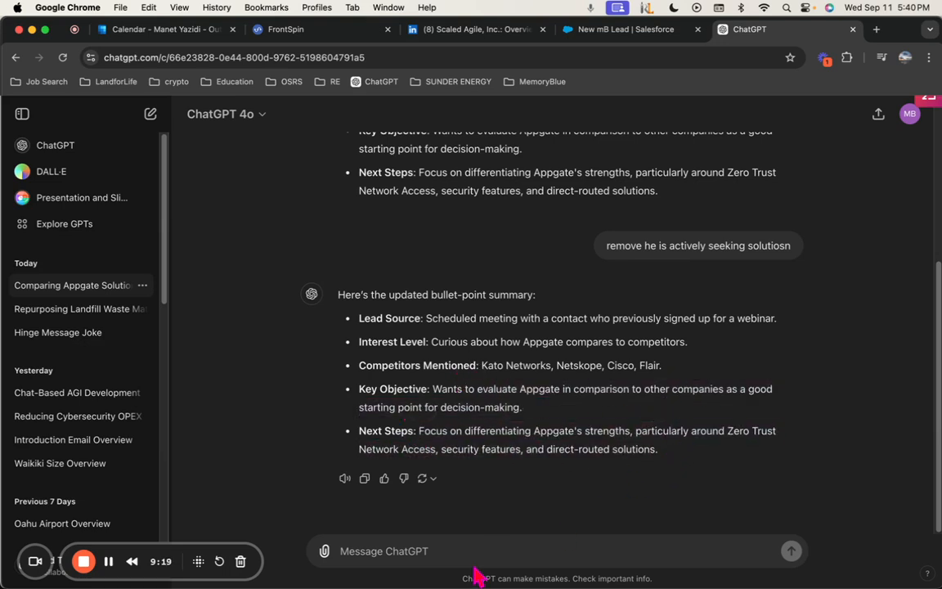
Ask ChatGPT to remove next steps and select the four remaining bullets
{"action": "type", "text": "remove next steps"}
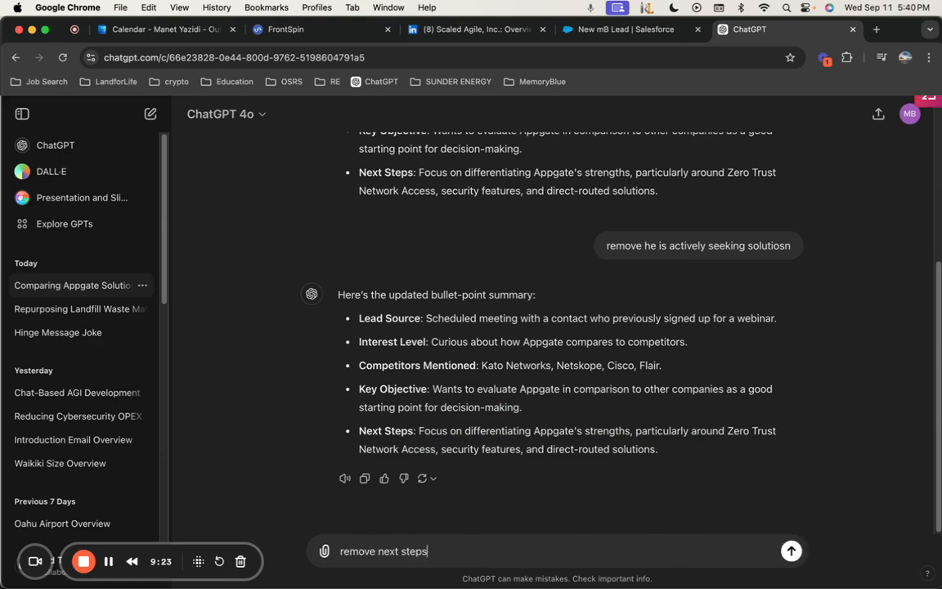
{"action": "key", "text": "Return"}
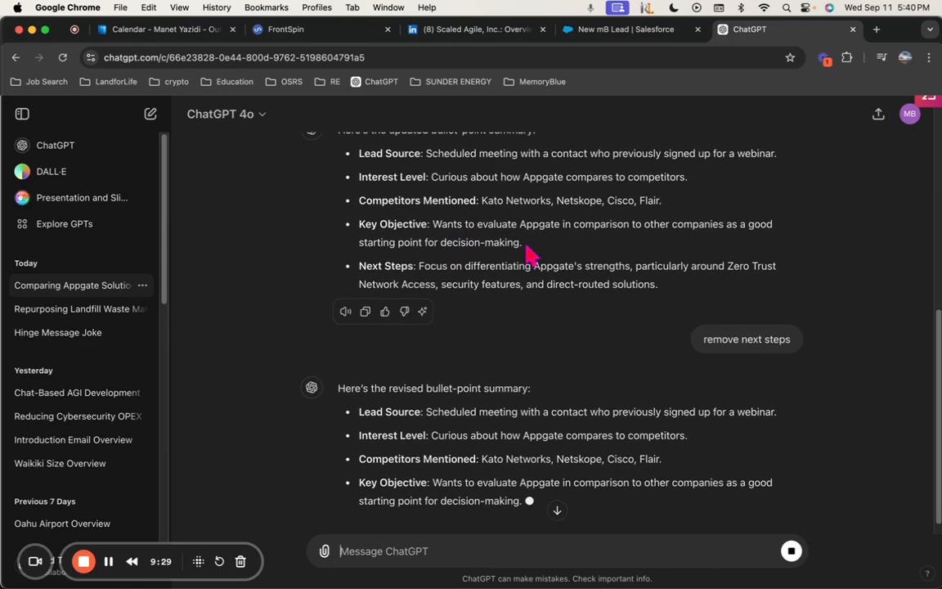
{"action": "left_click_drag", "start_coordinate": [526, 245], "coordinate": [358, 153]}
{"action": "key", "text": "super+c"}
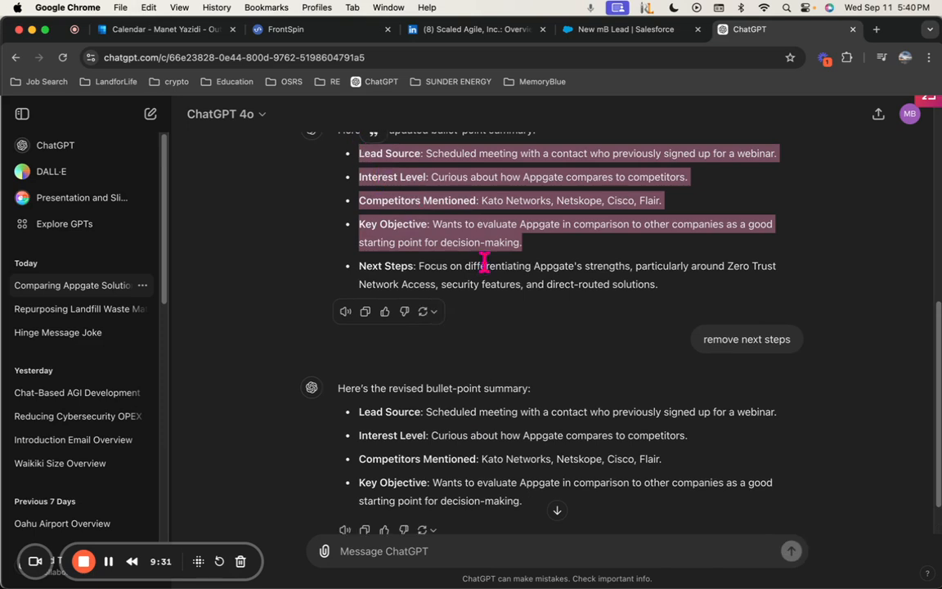
{"action": "left_click", "coordinate": [630, 29]}
Paste the four-point summary into Lead Write Up Detail and advance to Client Rep Information
{"action": "left_click", "coordinate": [122, 273]}
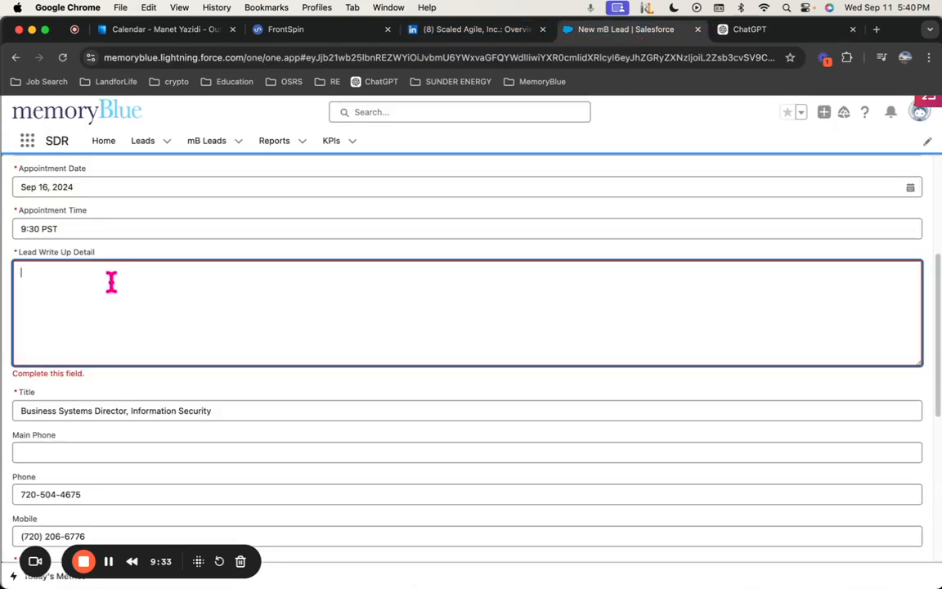
{"action": "key", "text": "super+v"}
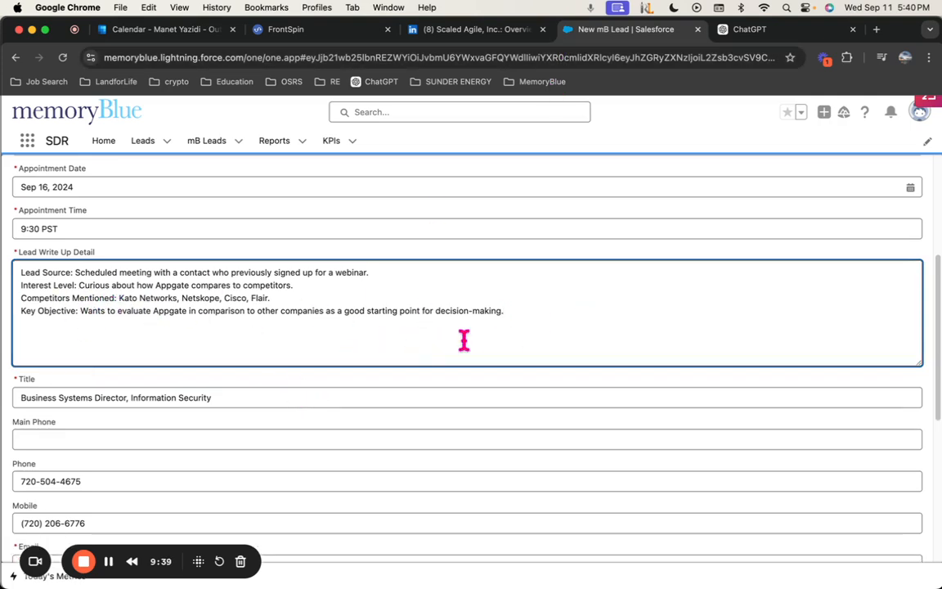
{"action": "left_click_drag", "start_coordinate": [483, 313], "coordinate": [8, 250]}
{"action": "left_click", "coordinate": [90, 299]}
{"action": "scroll", "coordinate": [307, 397], "scroll_direction": "down", "scroll_amount": 5}
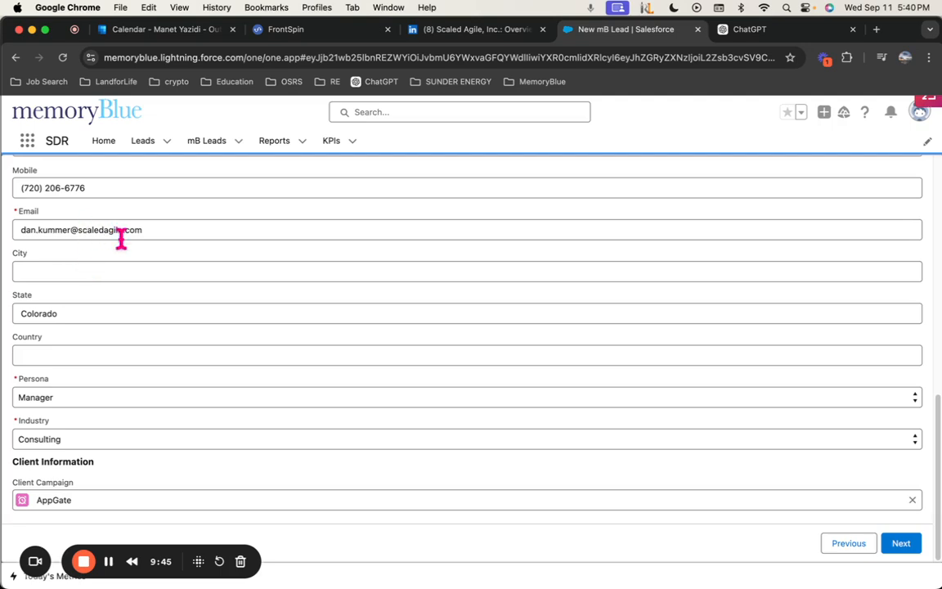
{"action": "scroll", "coordinate": [121, 237], "scroll_direction": "up", "scroll_amount": 8}
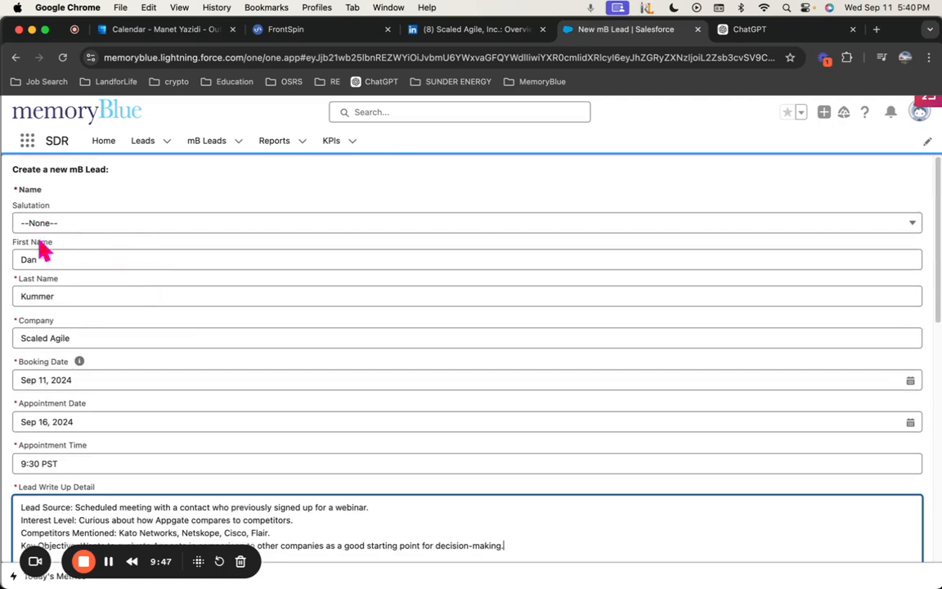
{"action": "scroll", "coordinate": [85, 319], "scroll_direction": "down", "scroll_amount": 3}
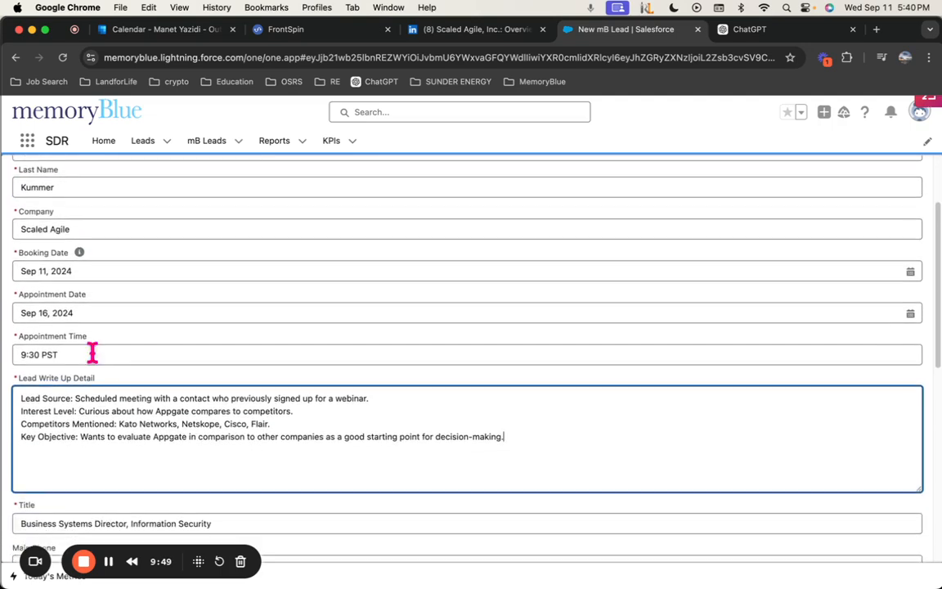
{"action": "scroll", "coordinate": [92, 311], "scroll_direction": "down", "scroll_amount": 5}
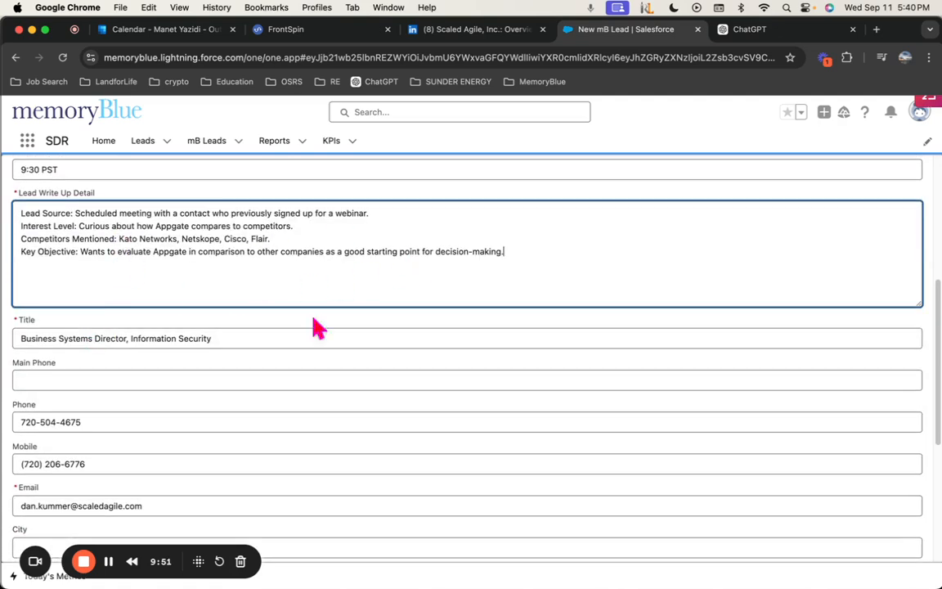
{"action": "scroll", "coordinate": [95, 413], "scroll_direction": "down", "scroll_amount": 7}
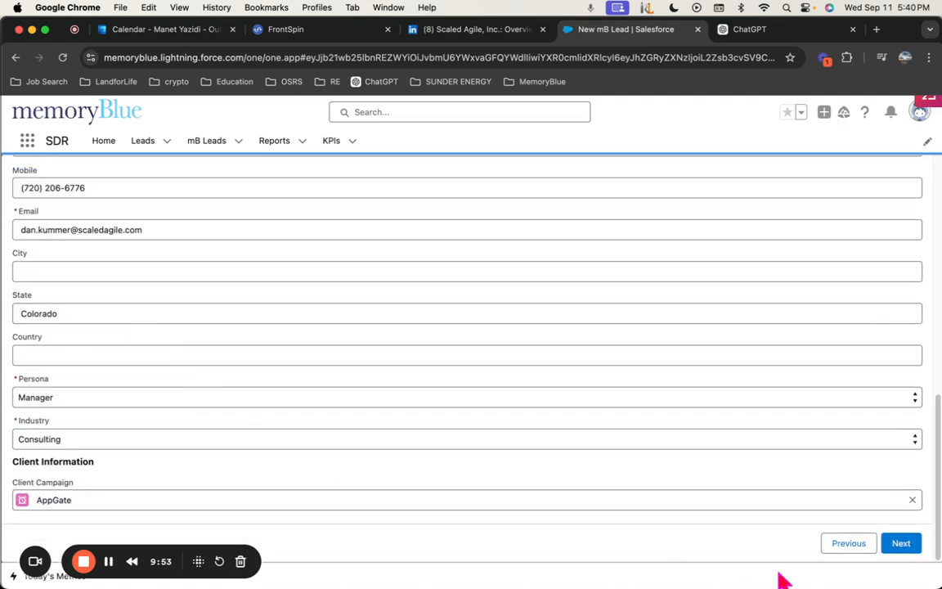
{"action": "left_click", "coordinate": [899, 546]}
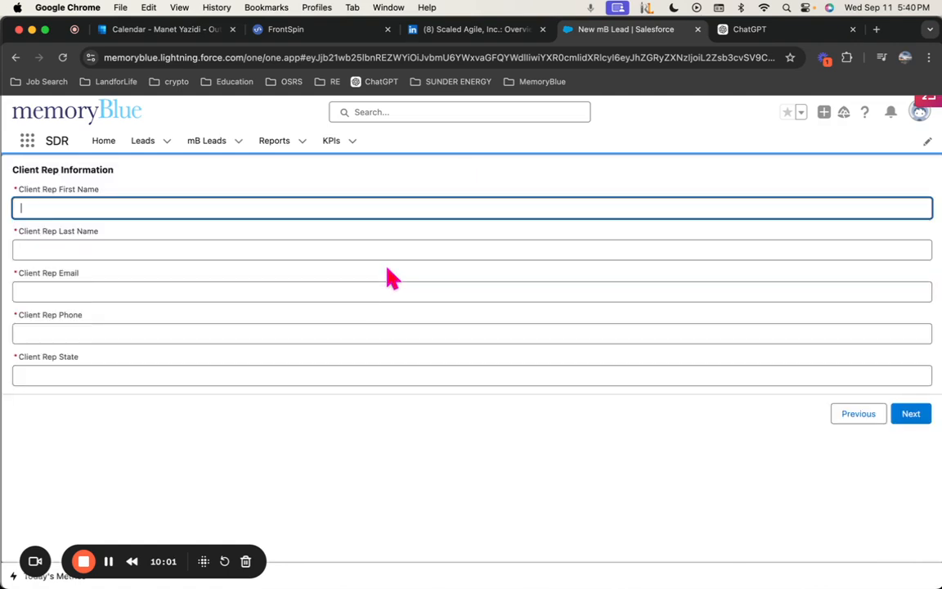
{"action": "left_click", "coordinate": [116, 210]}
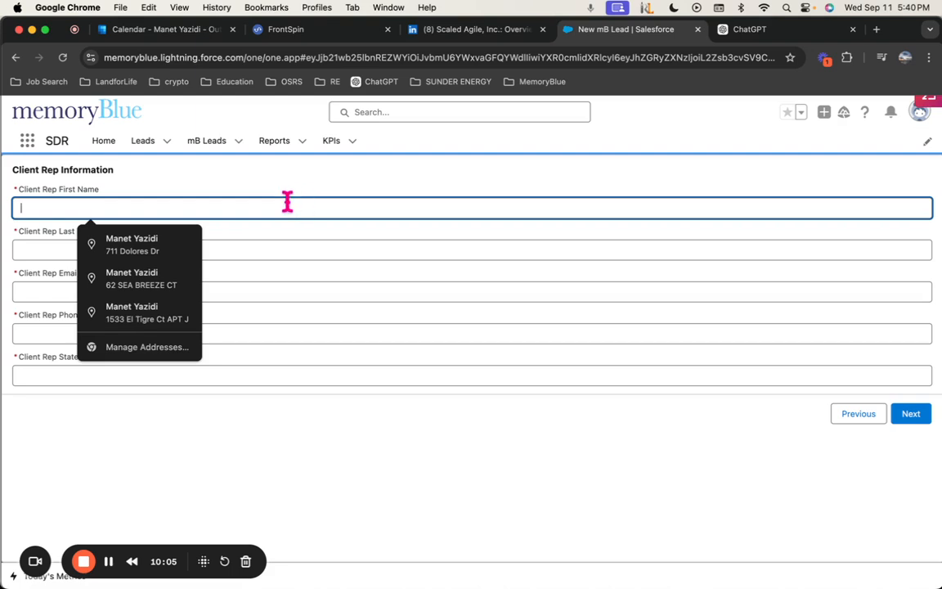
{"action": "left_click", "coordinate": [133, 175]}
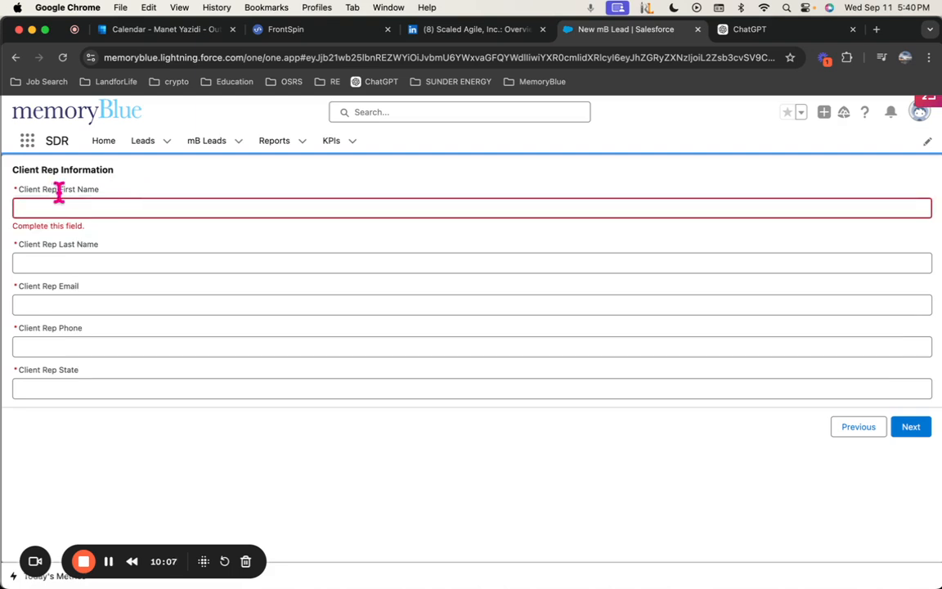
{"action": "left_click", "coordinate": [83, 205]}
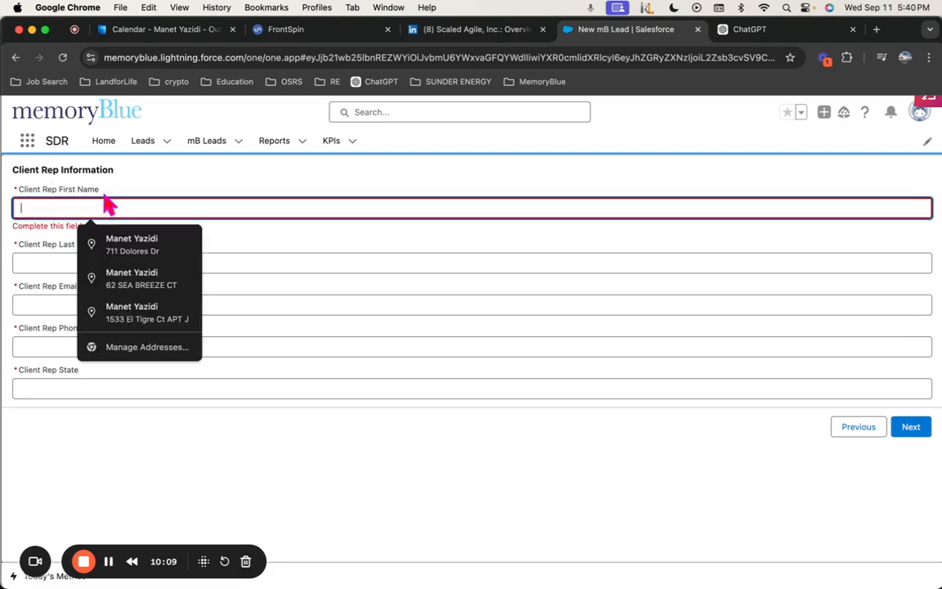
{"action": "left_click", "coordinate": [335, 438]}
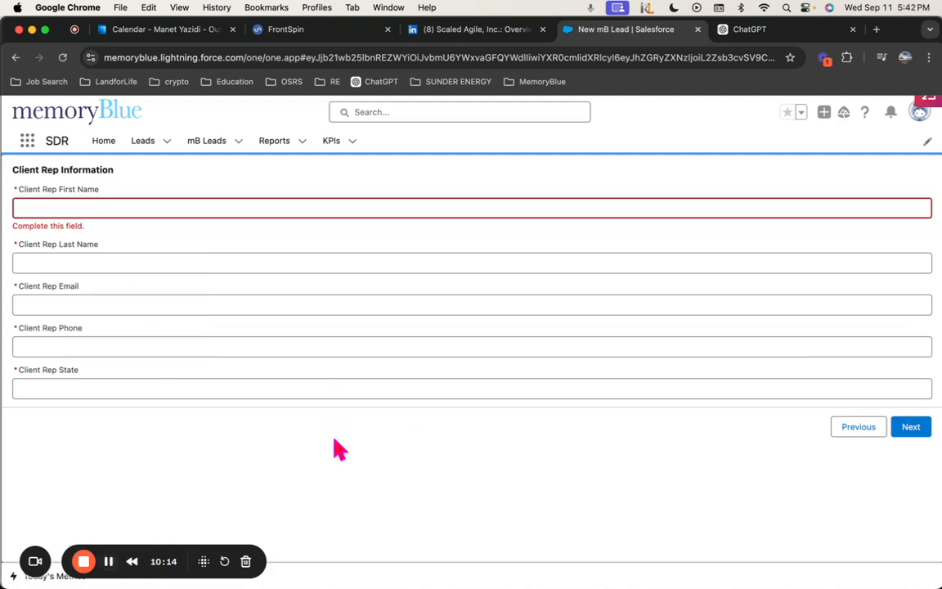
{"action": "left_click", "coordinate": [145, 210]}
{"action": "left_click", "coordinate": [121, 175]}
{"action": "left_click_drag", "start_coordinate": [99, 187], "coordinate": [9, 174]}
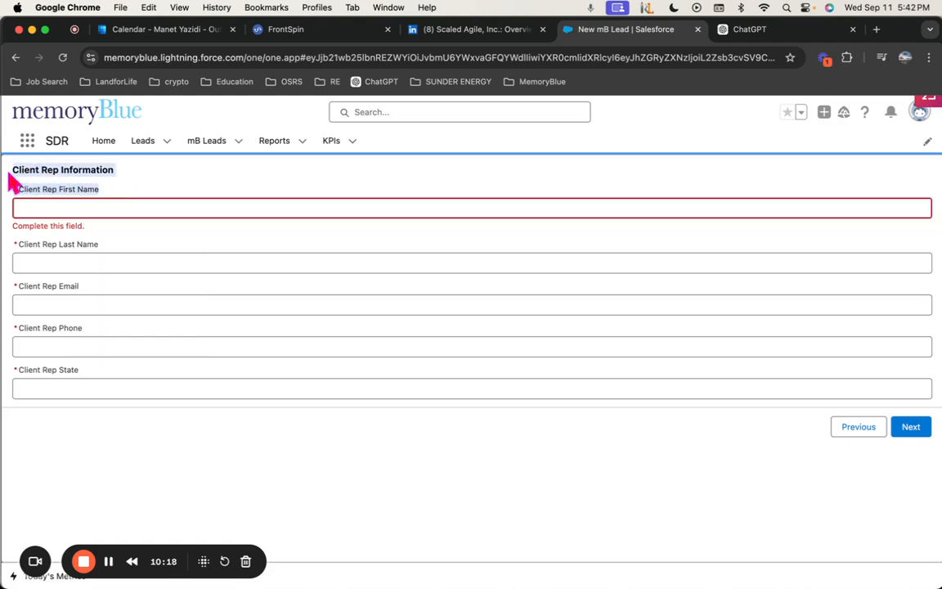
{"action": "left_click", "coordinate": [27, 191]}
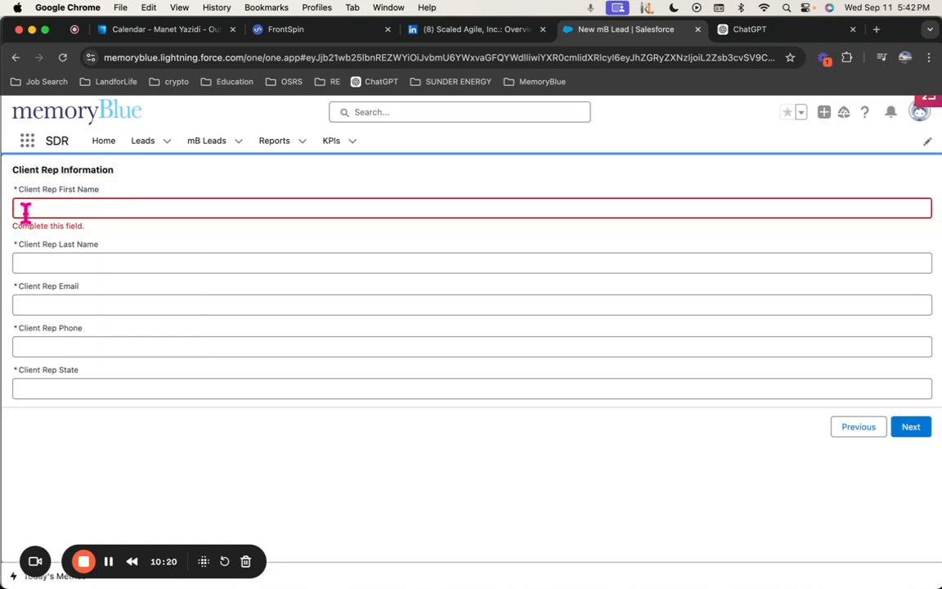
{"action": "left_click", "coordinate": [50, 208]}
{"action": "left_click", "coordinate": [104, 195]}
Arrange the Appgate territory spreadsheet window alongside the Scaled Agile LinkedIn page
{"action": "left_click_drag", "start_coordinate": [940, 90], "coordinate": [425, 57]}
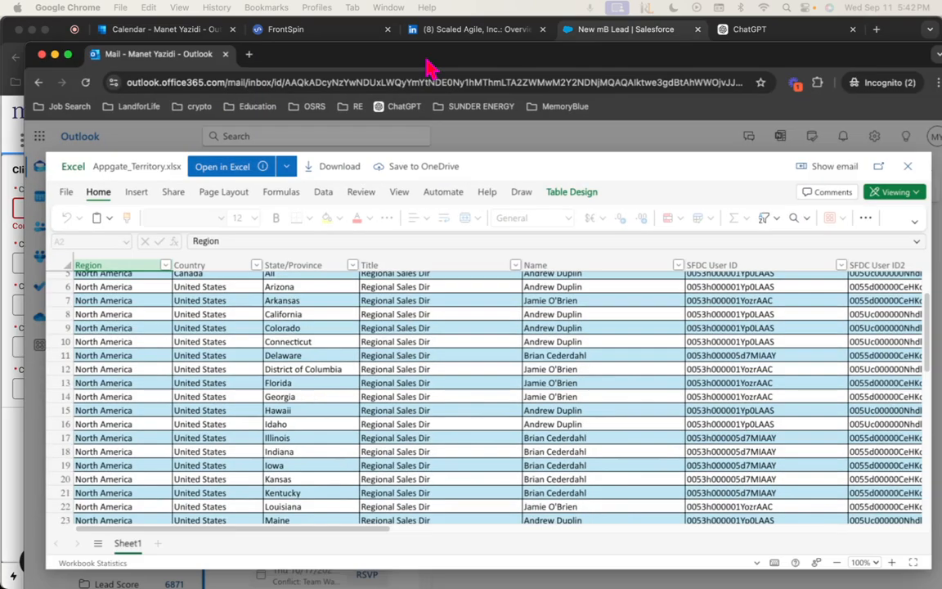
{"action": "scroll", "coordinate": [306, 370], "scroll_direction": "up", "scroll_amount": 3}
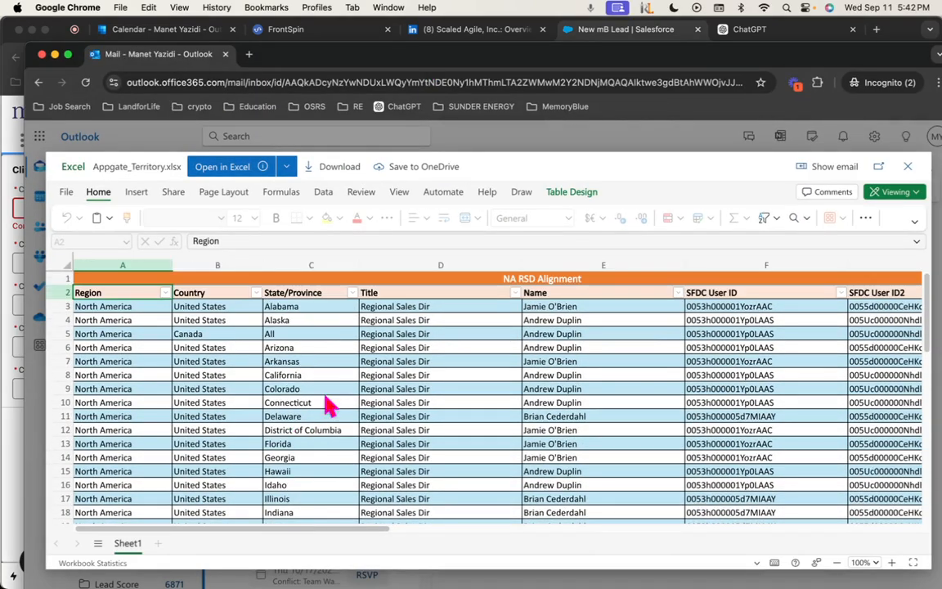
{"action": "left_click_drag", "start_coordinate": [363, 52], "coordinate": [941, 85]}
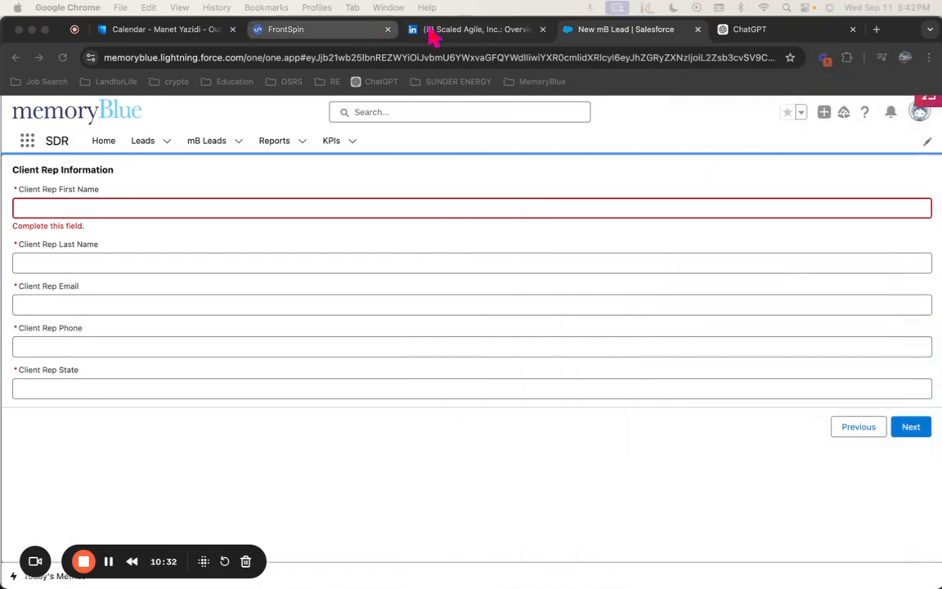
{"action": "left_click", "coordinate": [487, 30]}
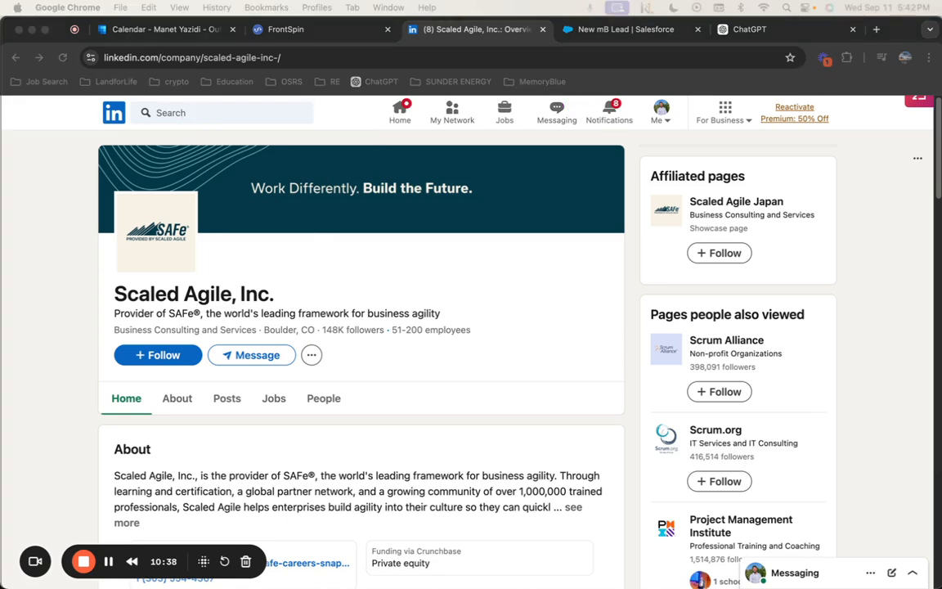
{"action": "left_click_drag", "start_coordinate": [940, 87], "coordinate": [511, 55]}
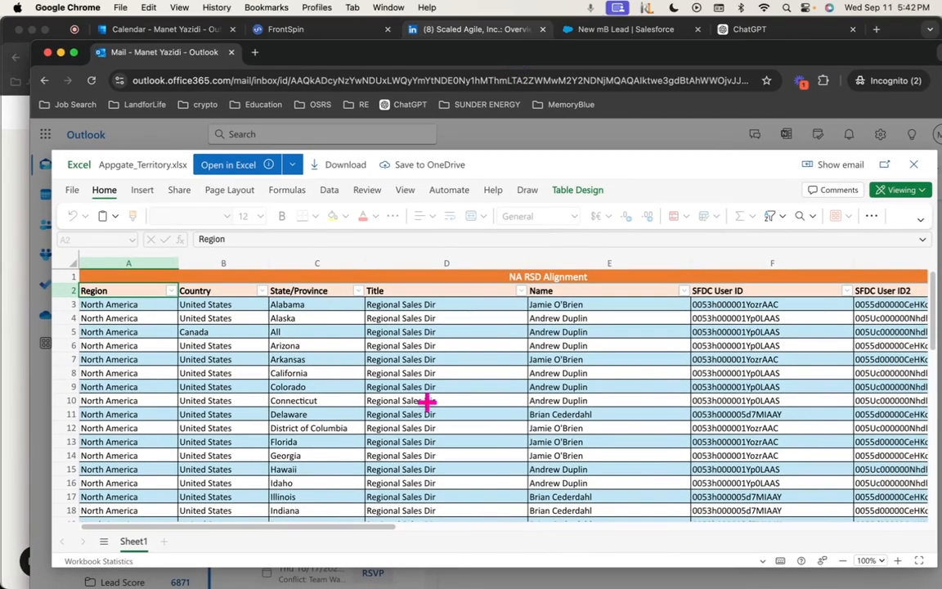
{"action": "scroll", "coordinate": [423, 401], "scroll_direction": "down", "scroll_amount": 2}
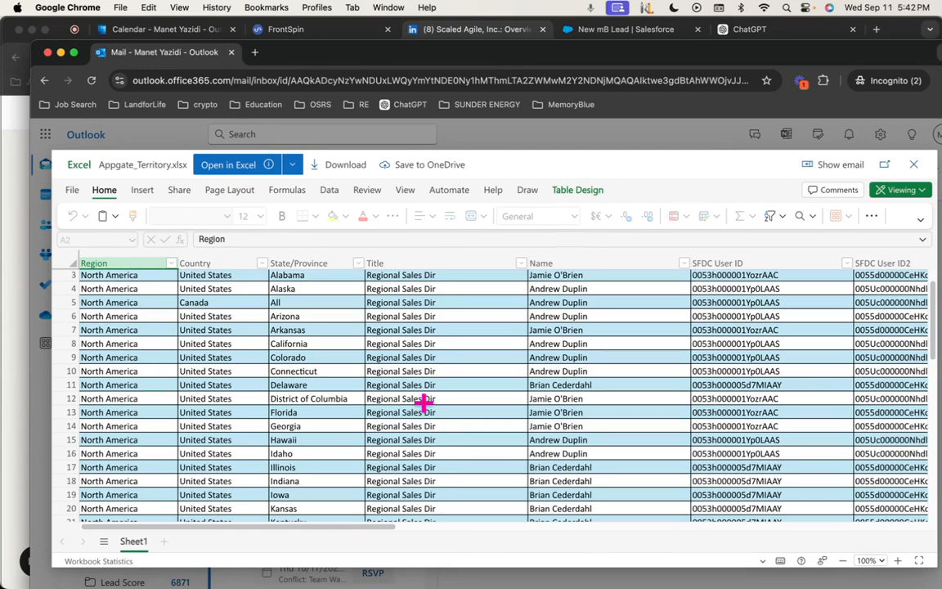
{"action": "scroll", "coordinate": [386, 353], "scroll_direction": "up", "scroll_amount": 2}
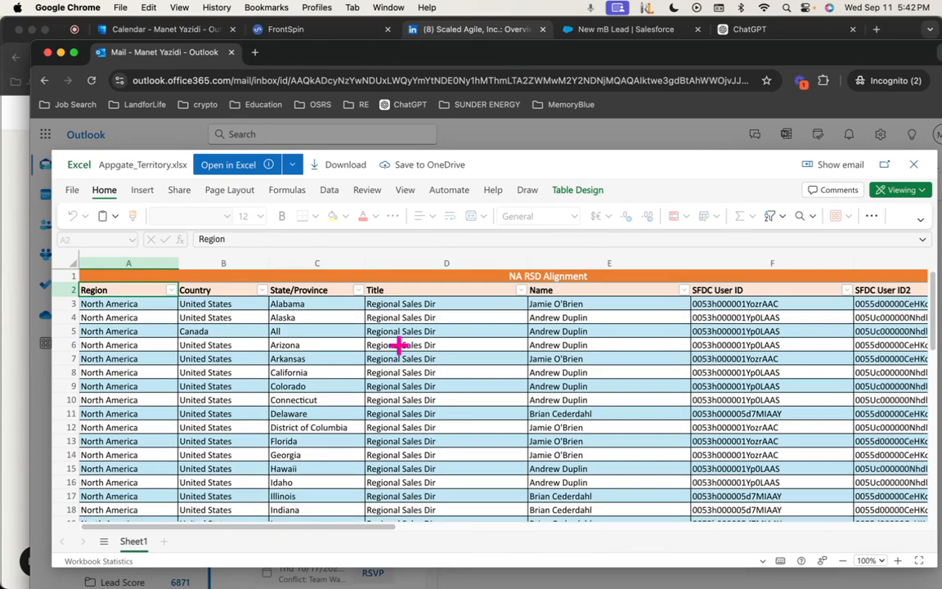
Search the Appgate territory sheet for Colorado and select the rep name assigned to it
{"action": "left_click", "coordinate": [400, 347]}
{"action": "key", "text": "super+f"}
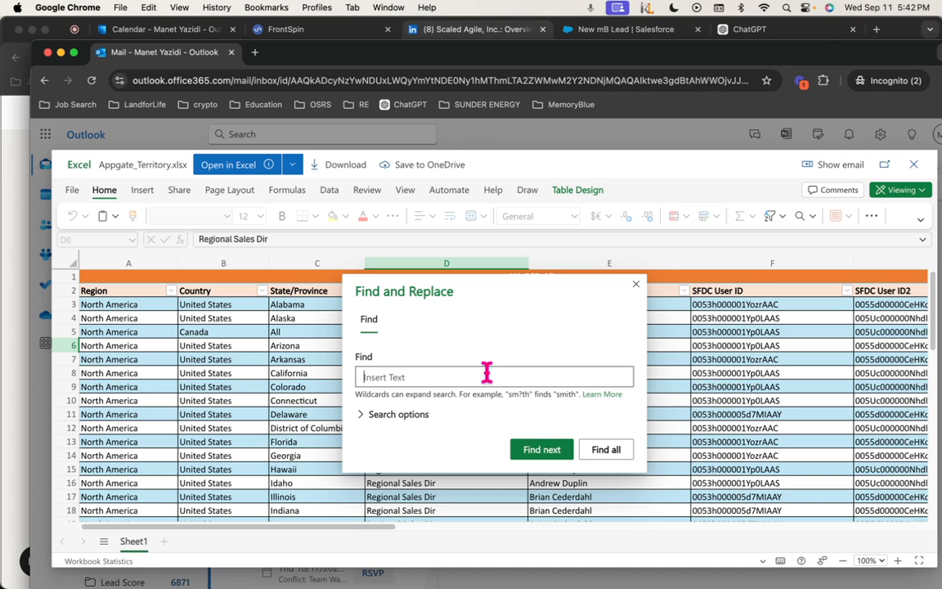
{"action": "type", "text": "coloado"}
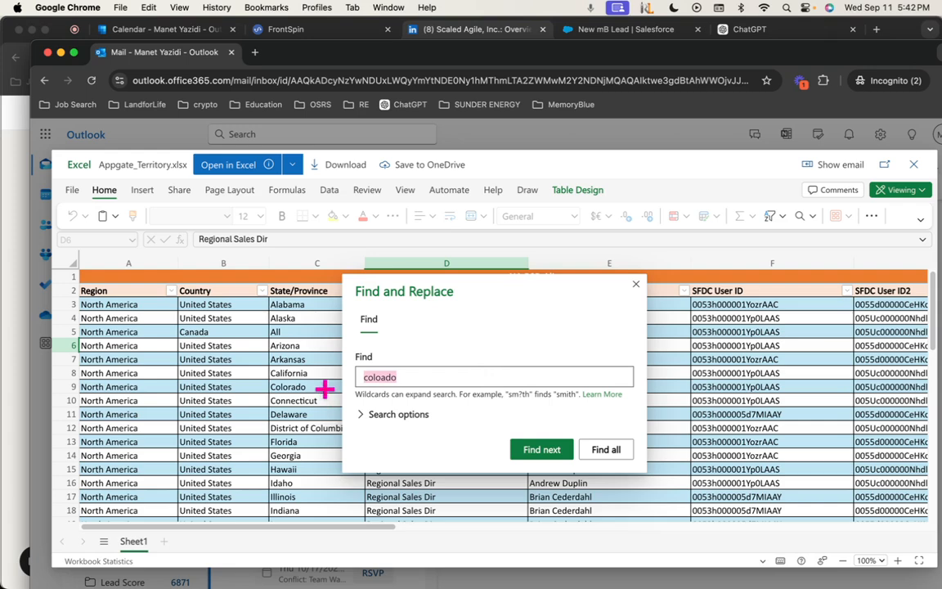
{"action": "left_click", "coordinate": [311, 386]}
{"action": "left_click", "coordinate": [635, 284]}
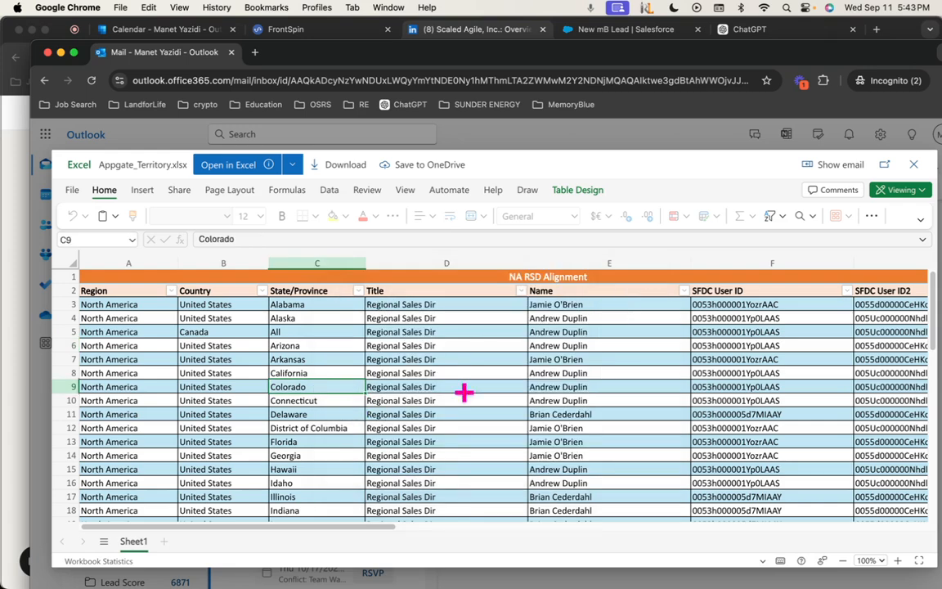
{"action": "left_click", "coordinate": [587, 387]}
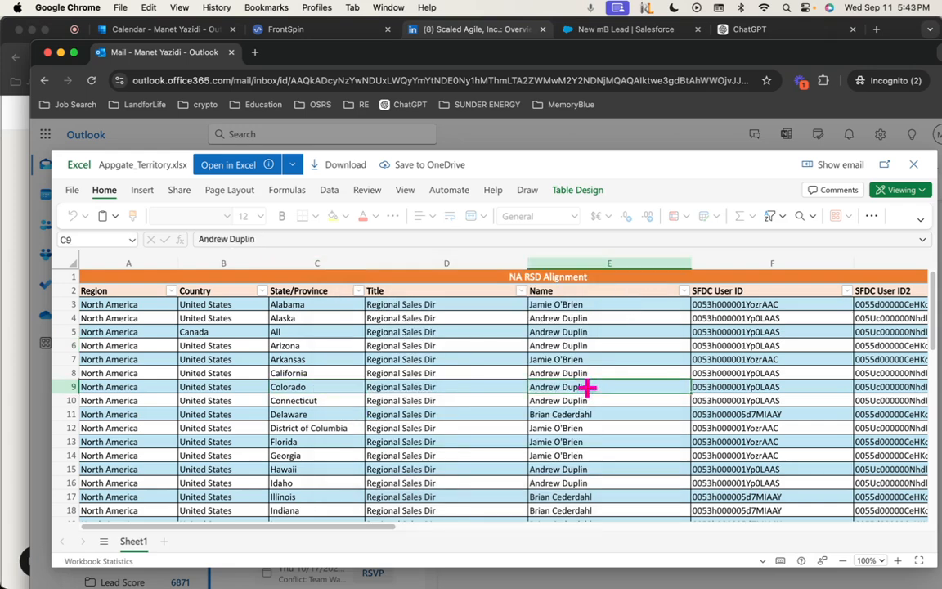
{"action": "left_click", "coordinate": [233, 52]}
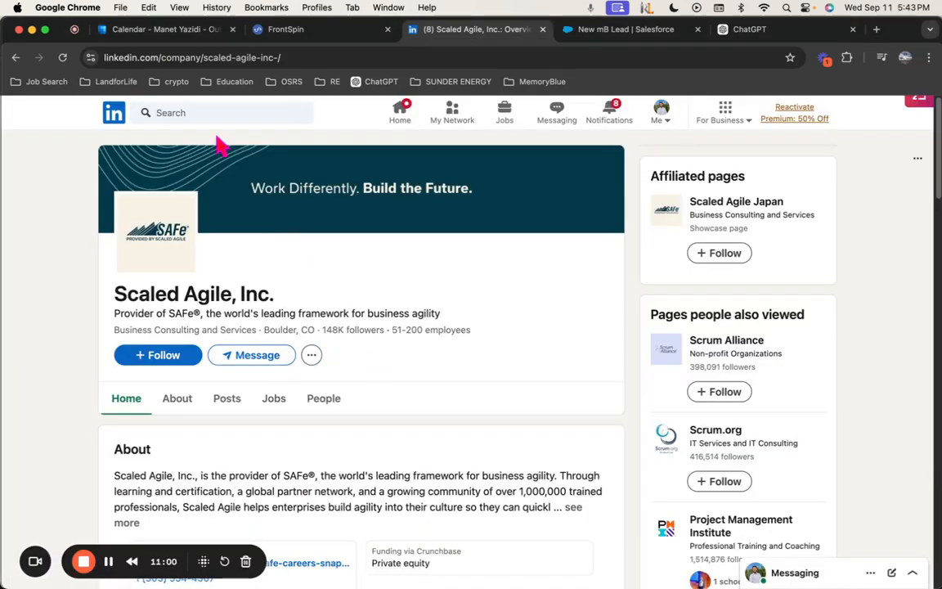
Autofill the client rep's first name, last name and e-mail on the lead
{"action": "left_click", "coordinate": [316, 30]}
{"action": "left_click", "coordinate": [619, 32]}
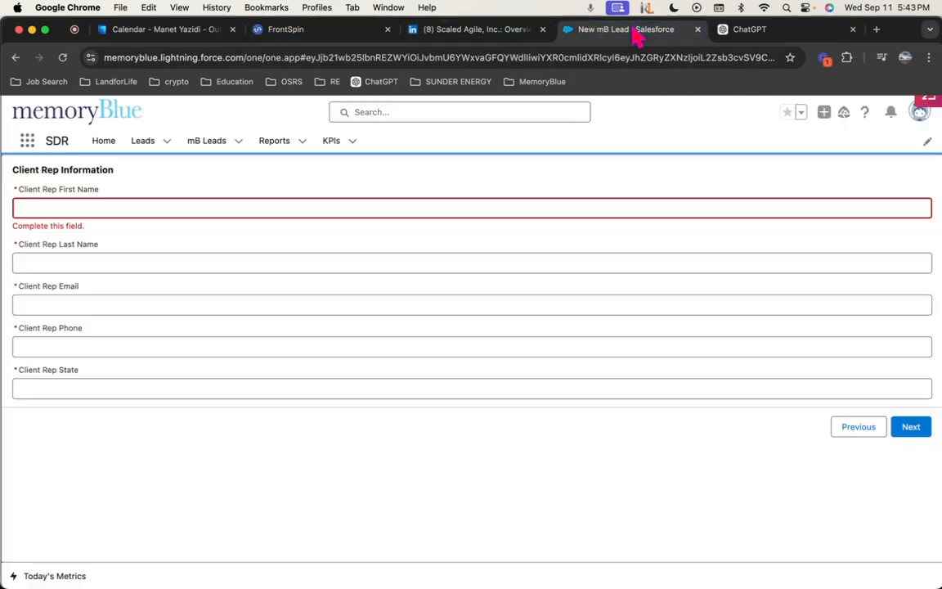
{"action": "left_click", "coordinate": [144, 207]}
{"action": "type", "text": "a"}
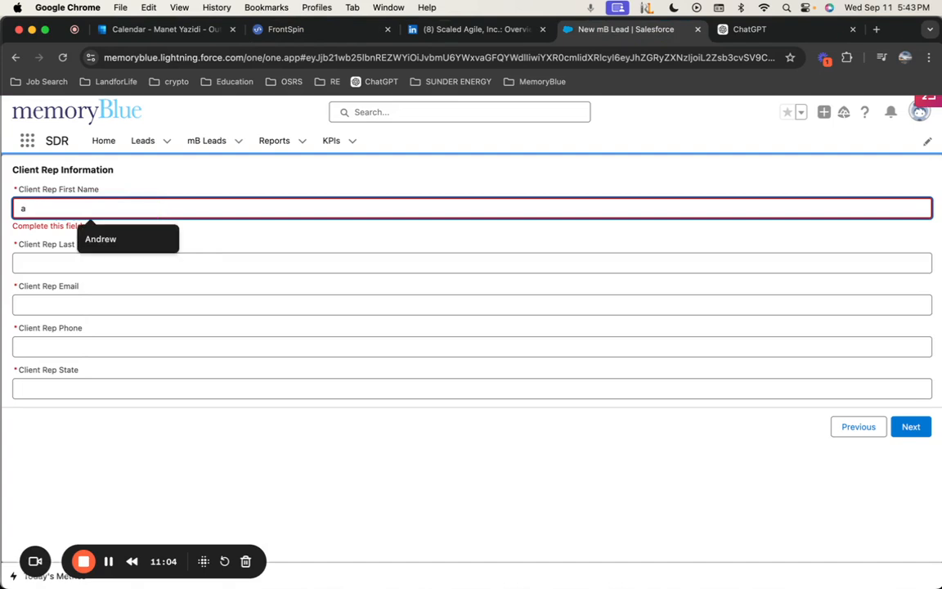
{"action": "left_click", "coordinate": [118, 240]}
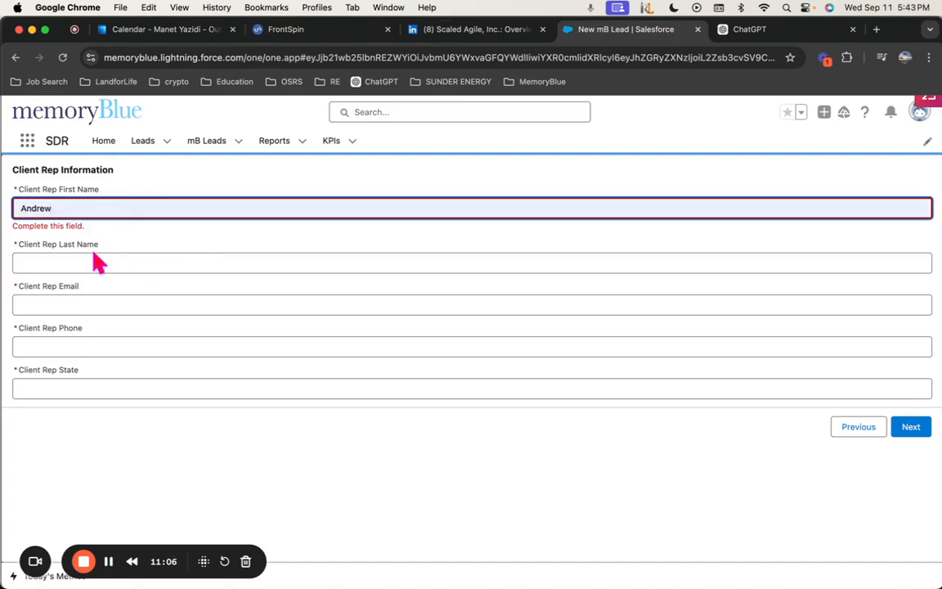
{"action": "left_click", "coordinate": [92, 258]}
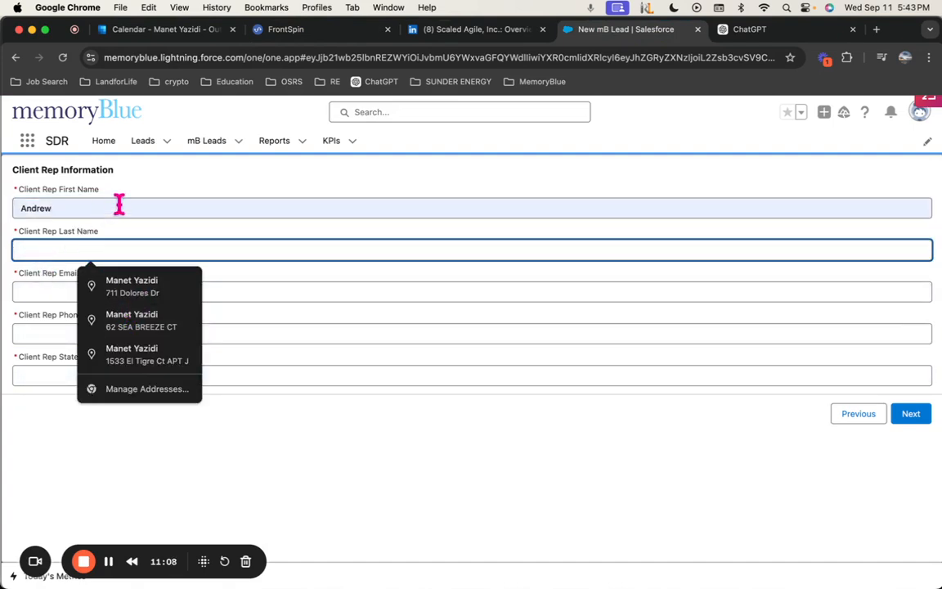
{"action": "type", "text": "d"}
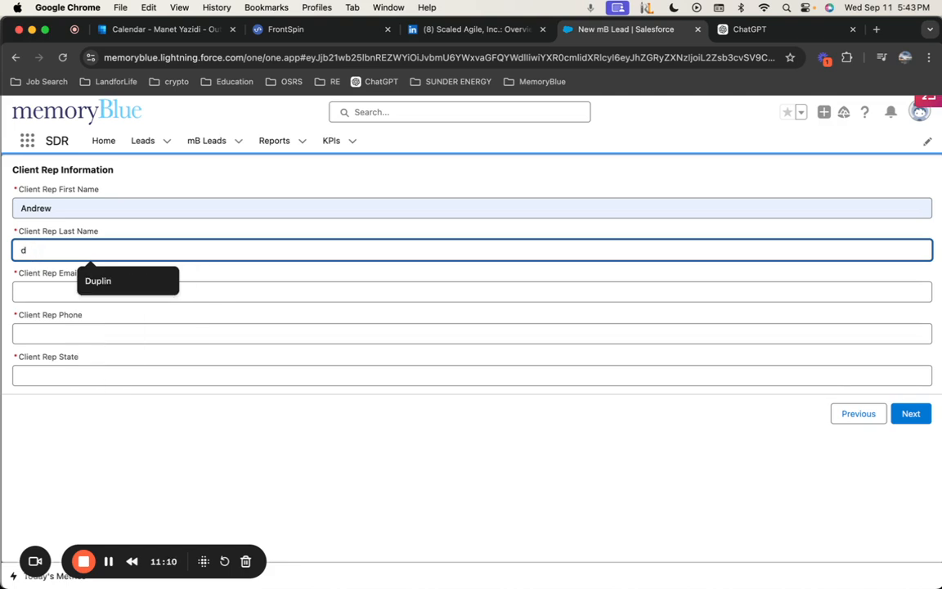
{"action": "key", "text": "Down"}
{"action": "key", "text": "Tab"}
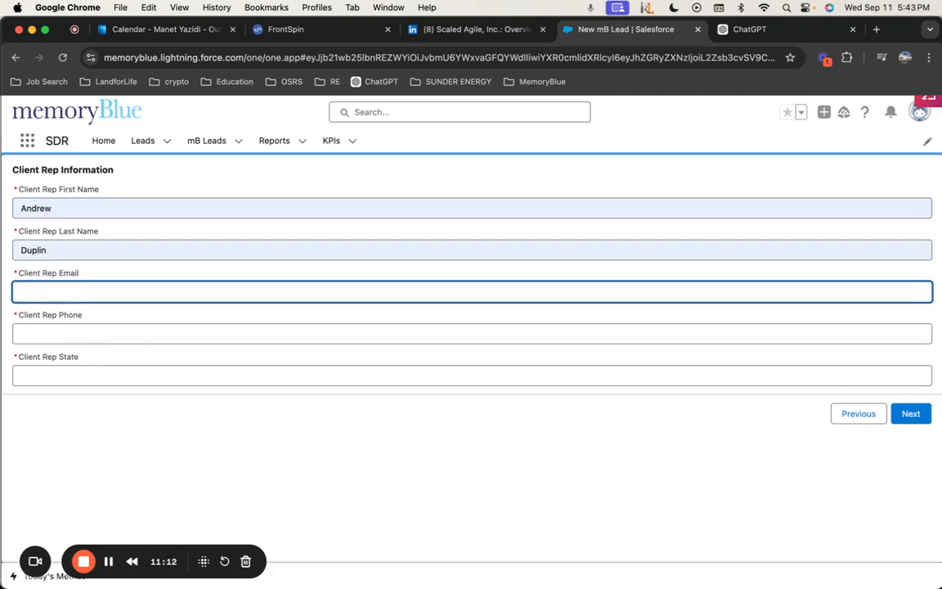
{"action": "type", "text": "a"}
{"action": "key", "text": "Down"}
{"action": "key", "text": "Return"}
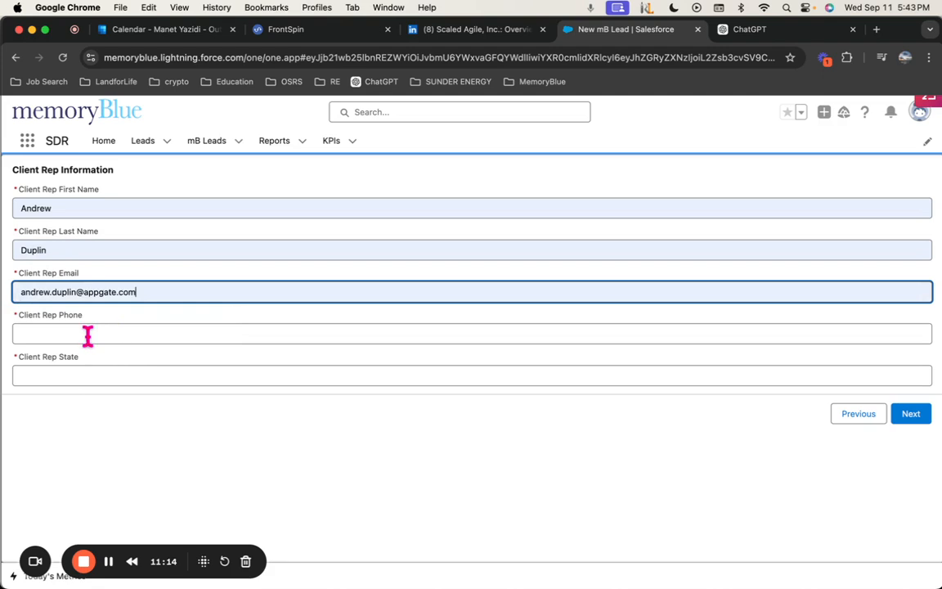
Try the client rep phone field, dismissing the wrong autofill suggestion and leaving it empty
{"action": "left_click", "coordinate": [88, 336]}
{"action": "type", "text": "1"}
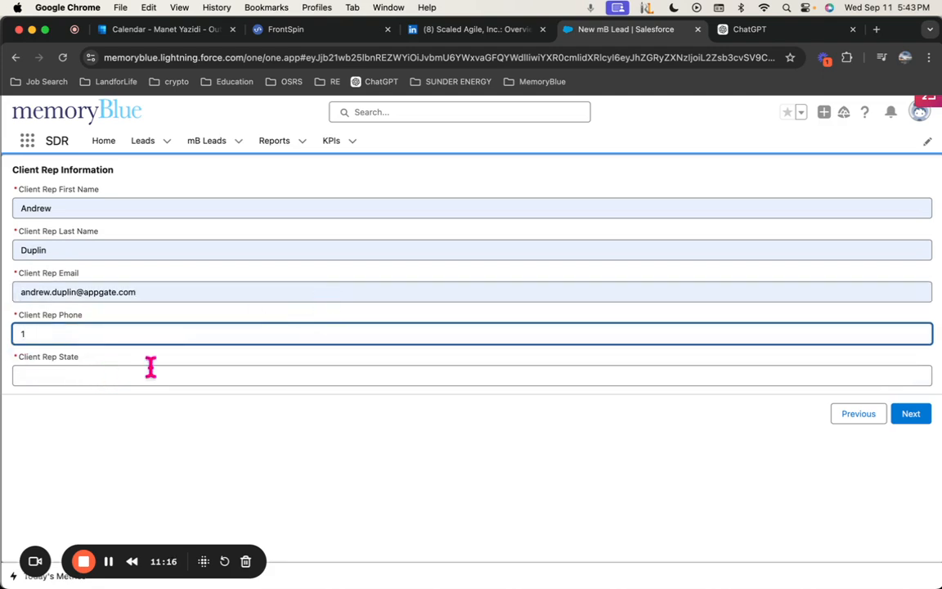
{"action": "key", "text": "BackSpace"}
{"action": "type", "text": "+"}
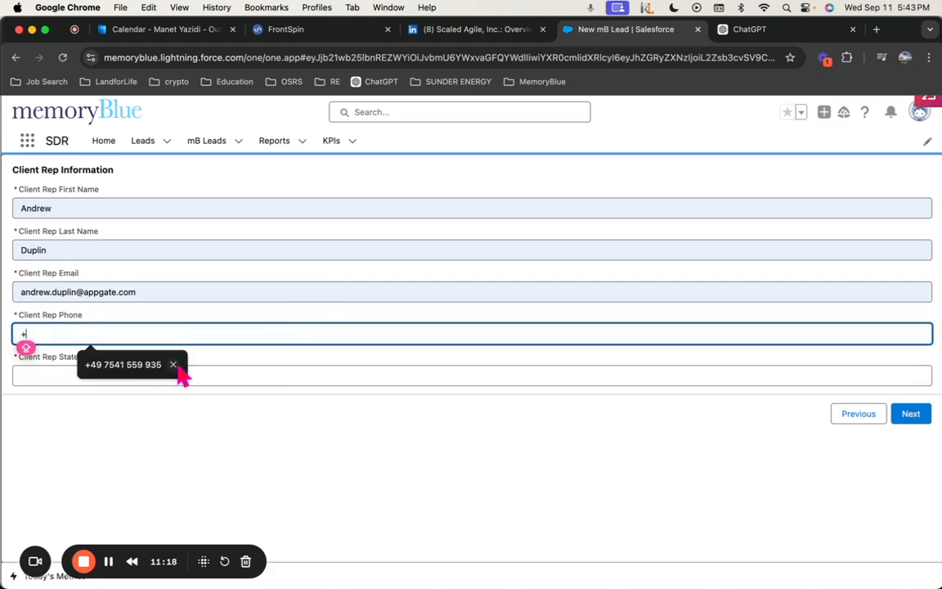
{"action": "left_click", "coordinate": [173, 365]}
{"action": "key", "text": "BackSpace"}
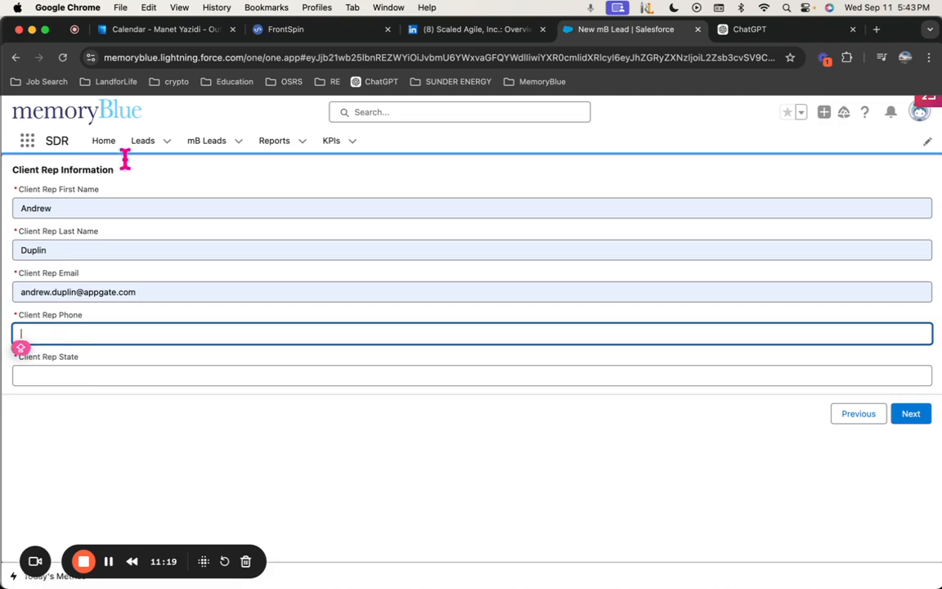
{"action": "left_click", "coordinate": [167, 28]}
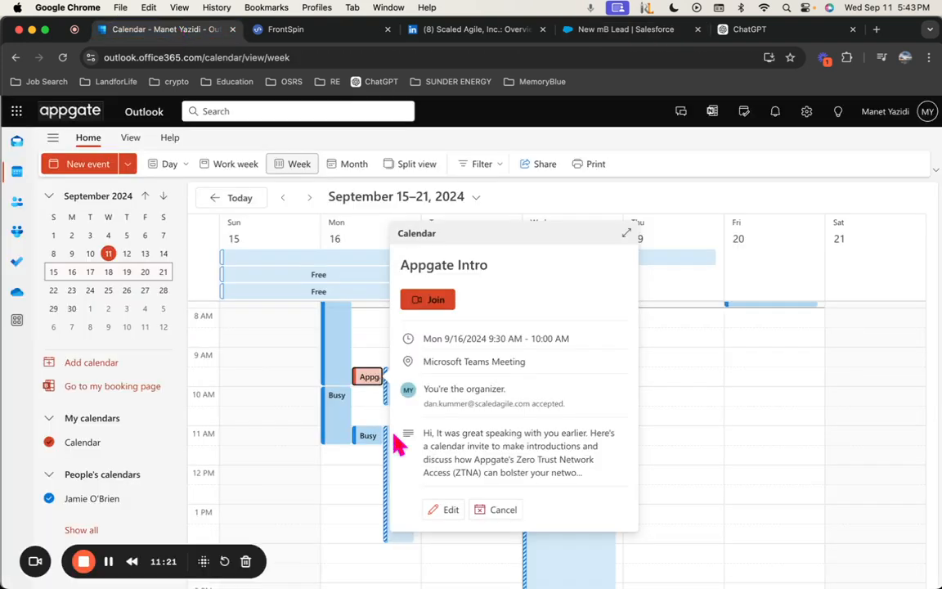
Edit the Appgate Intro event title to 'Appgate Introduction' and send the update to the invitee
{"action": "left_click", "coordinate": [628, 233]}
{"action": "scroll", "coordinate": [493, 218], "scroll_direction": "down", "scroll_amount": 1}
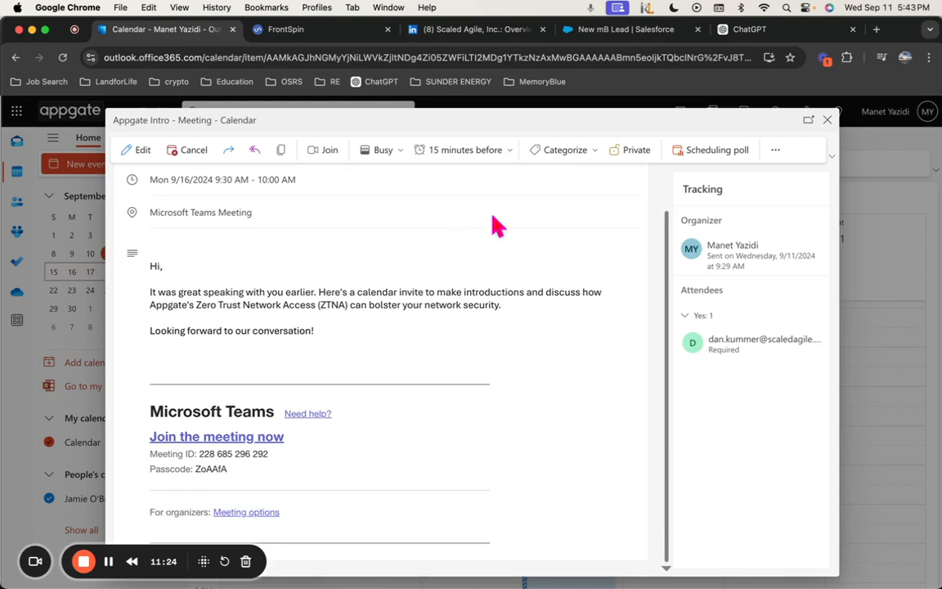
{"action": "scroll", "coordinate": [276, 253], "scroll_direction": "up", "scroll_amount": 1}
{"action": "left_click", "coordinate": [135, 150]}
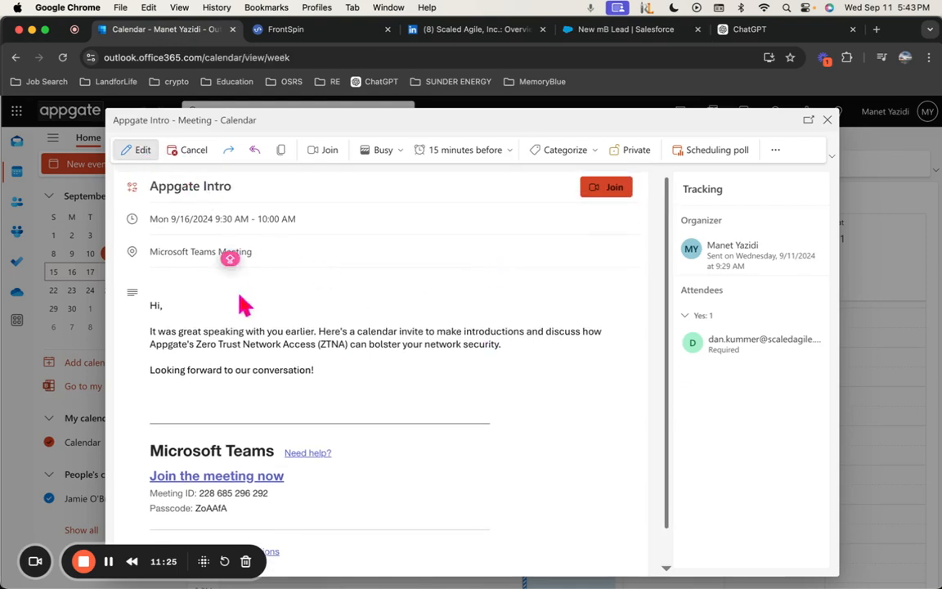
{"action": "type", "text": "DUCTION"}
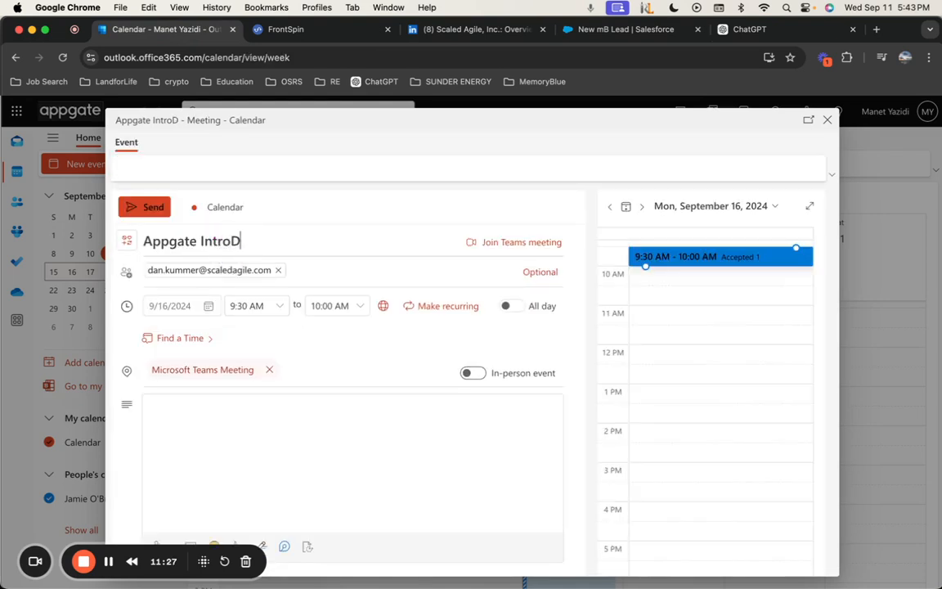
{"action": "key", "text": "BackSpace"}
{"action": "key", "text": "BackSpace"}
{"action": "key", "text": "BackSpace"}
{"action": "key", "text": "BackSpace"}
{"action": "key", "text": "BackSpace"}
{"action": "key", "text": "BackSpace"}
{"action": "key", "text": "BackSpace"}
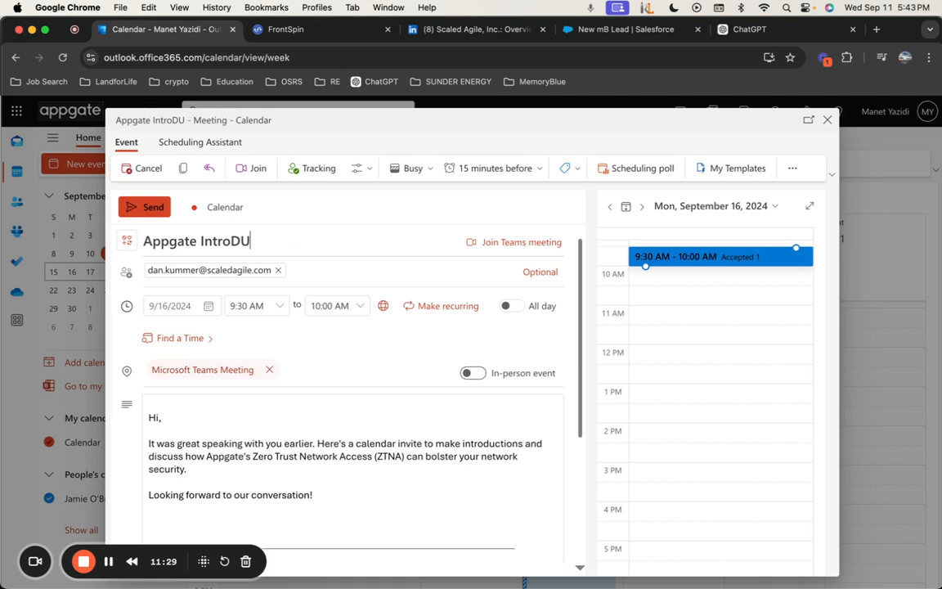
{"action": "type", "text": "duction"}
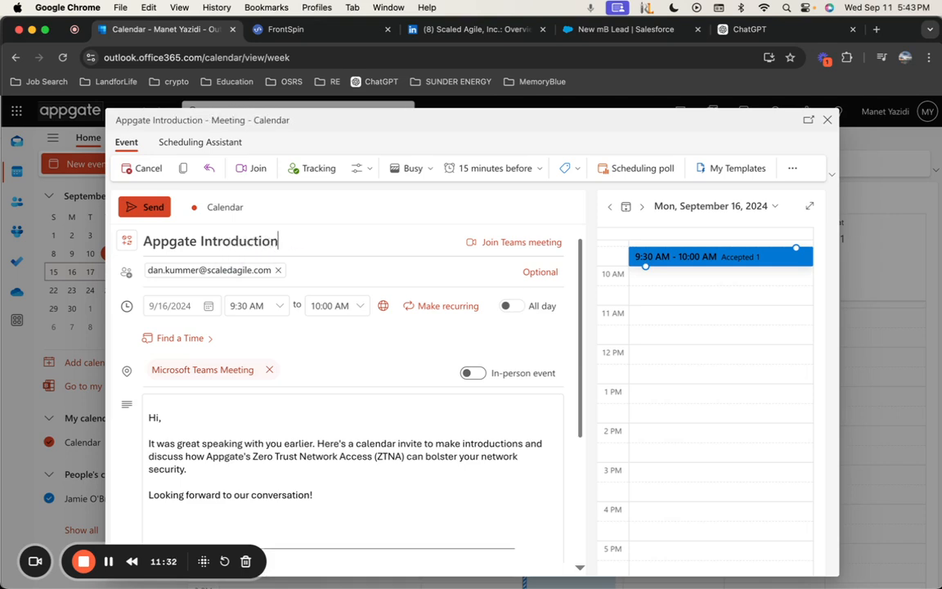
{"action": "left_click", "coordinate": [149, 239]}
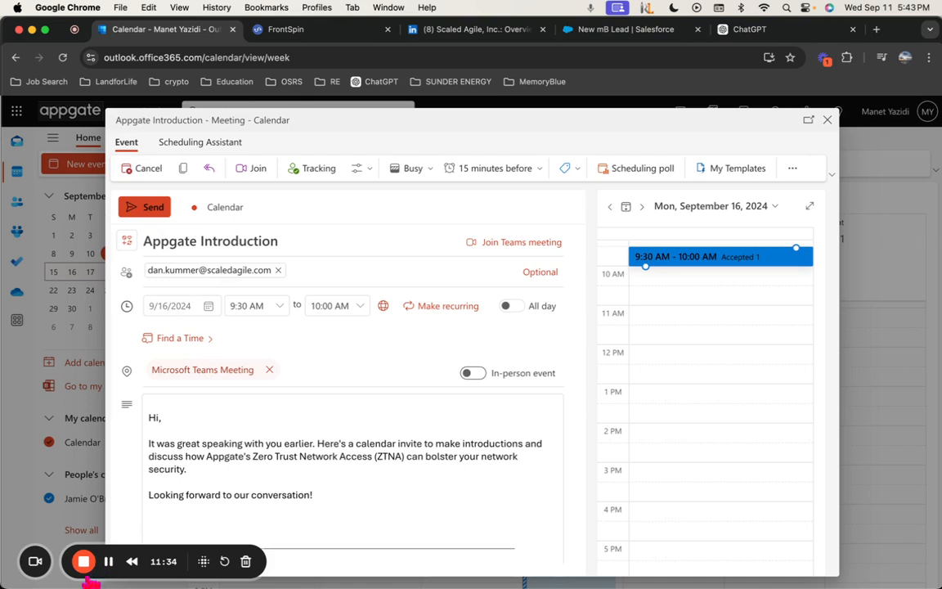
{"action": "left_click", "coordinate": [110, 561]}
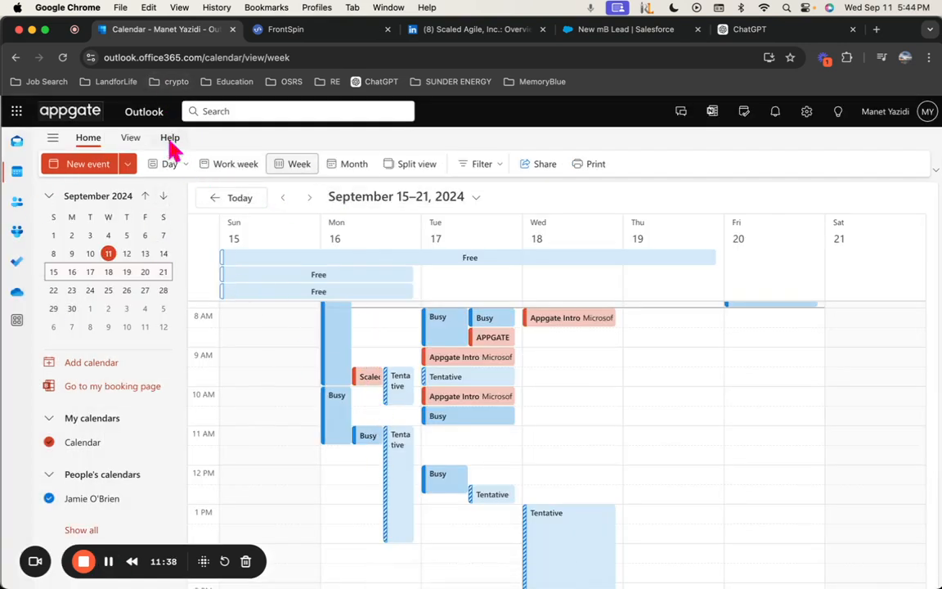
Discard the accidentally created calendar event
{"action": "left_click", "coordinate": [261, 111]}
{"action": "type", "text": "ab"}
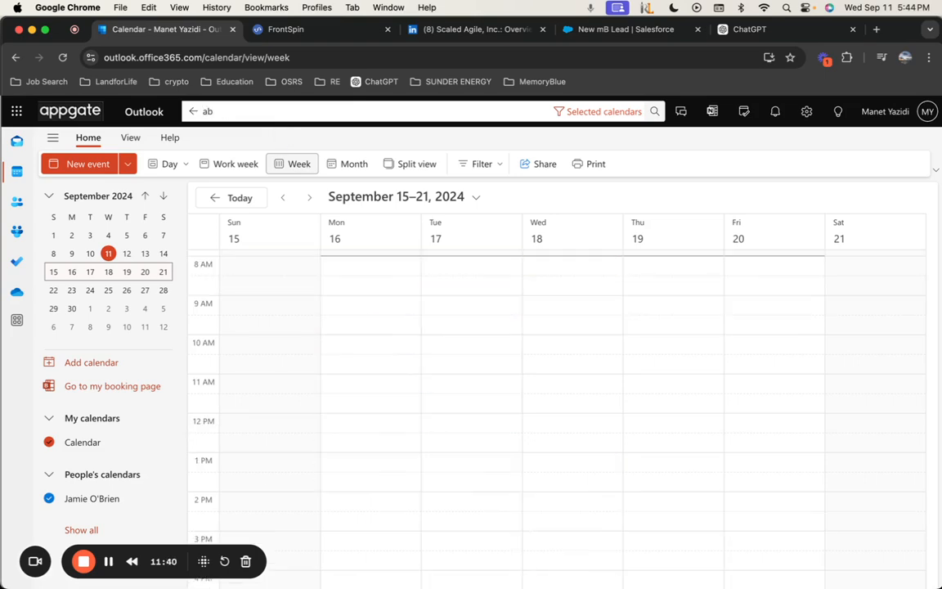
{"action": "type", "text": "drew"}
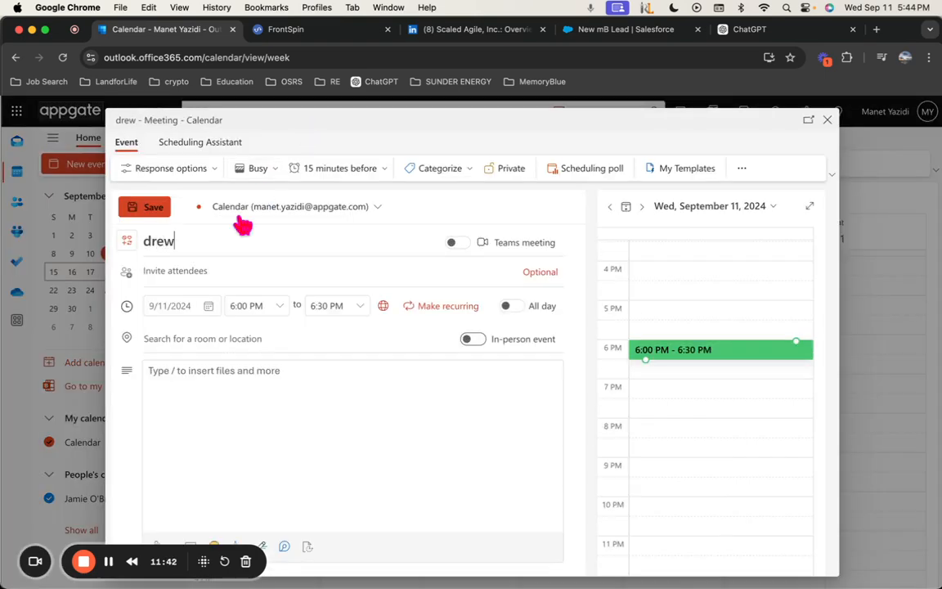
{"action": "left_click", "coordinate": [827, 121]}
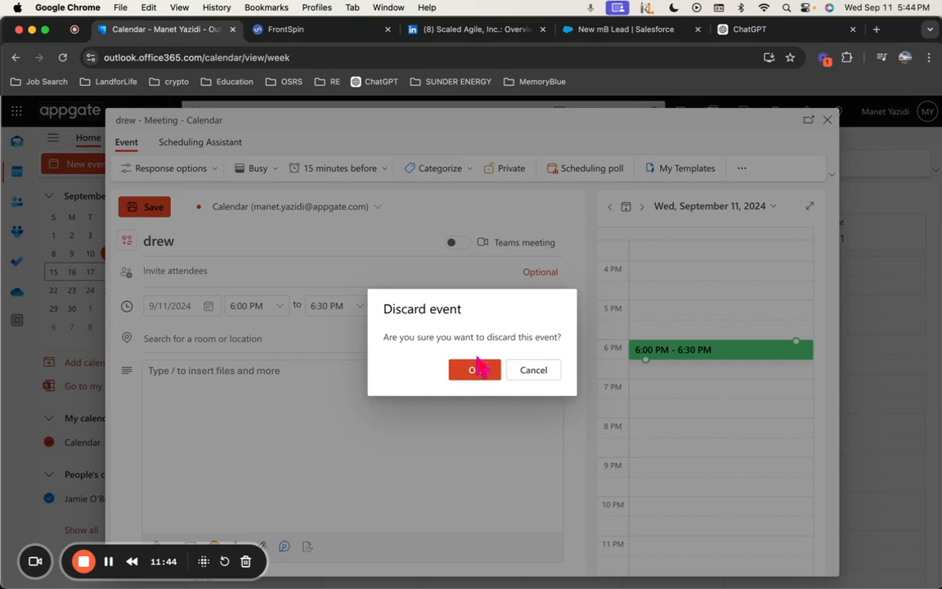
{"action": "left_click", "coordinate": [472, 371]}
Search Mail for the client rep and copy his work phone from the contact card
{"action": "left_click", "coordinate": [18, 142]}
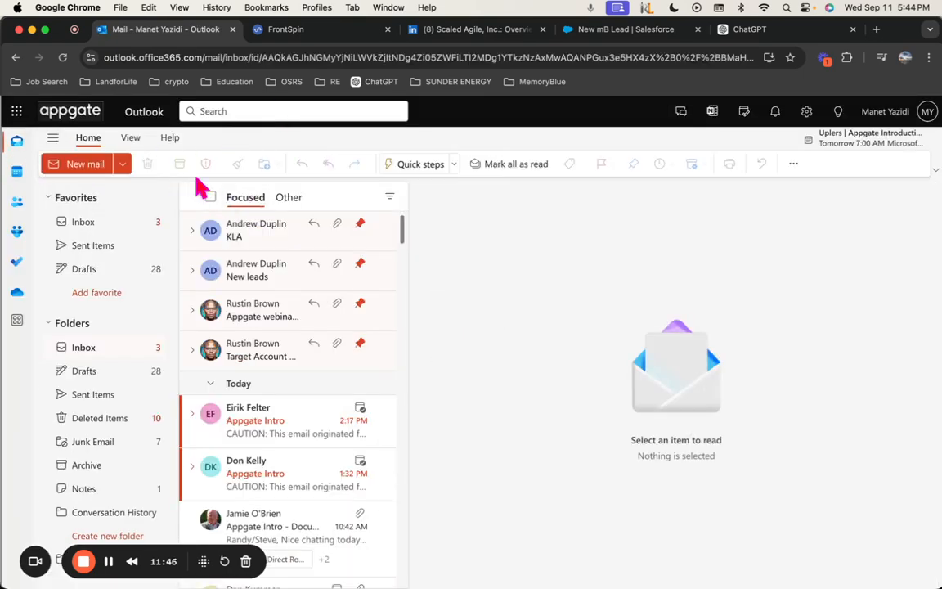
{"action": "left_click", "coordinate": [289, 110]}
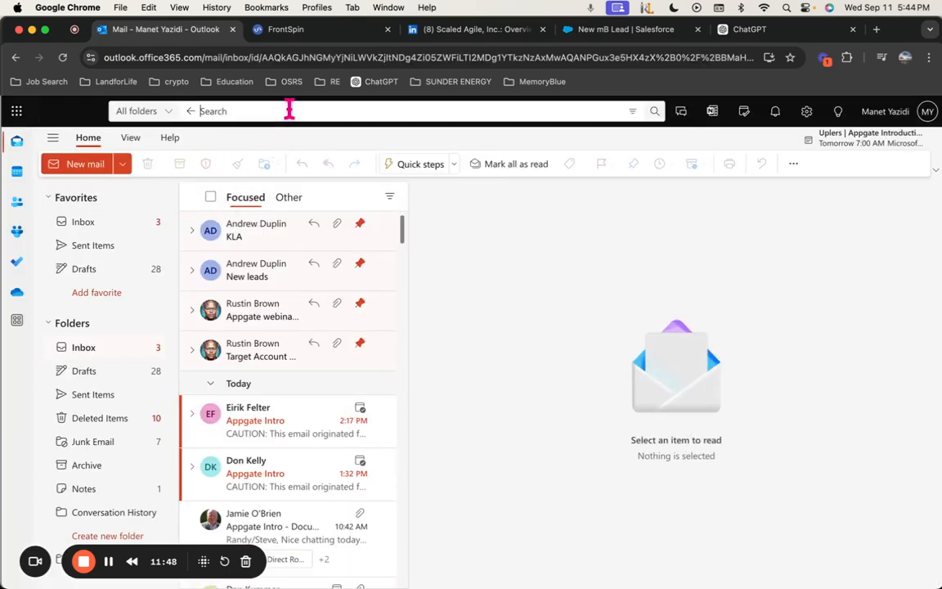
{"action": "type", "text": "andrew"}
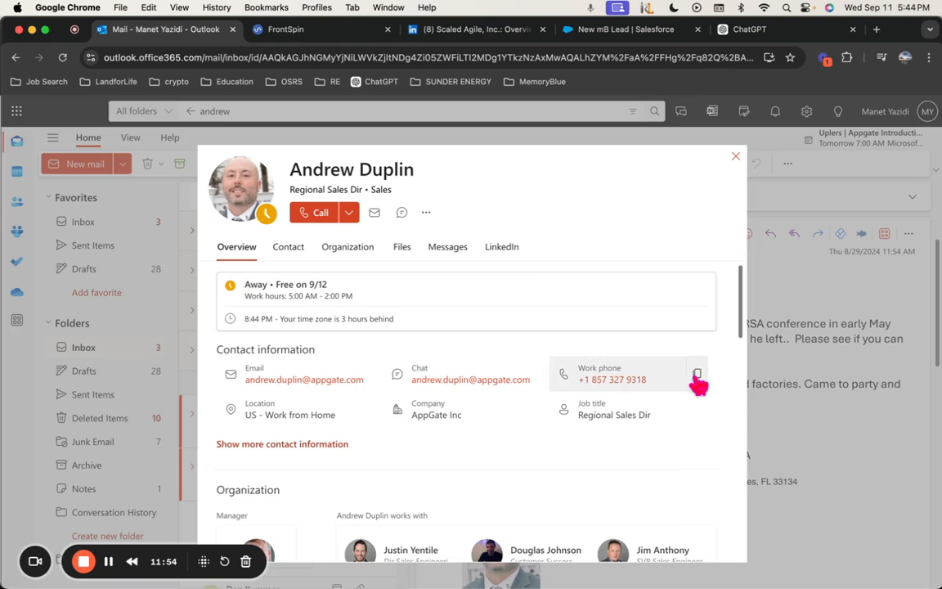
{"action": "left_click", "coordinate": [695, 374]}
Paste the client rep's work phone and enter CO as the Client Rep State
{"action": "left_click", "coordinate": [651, 40]}
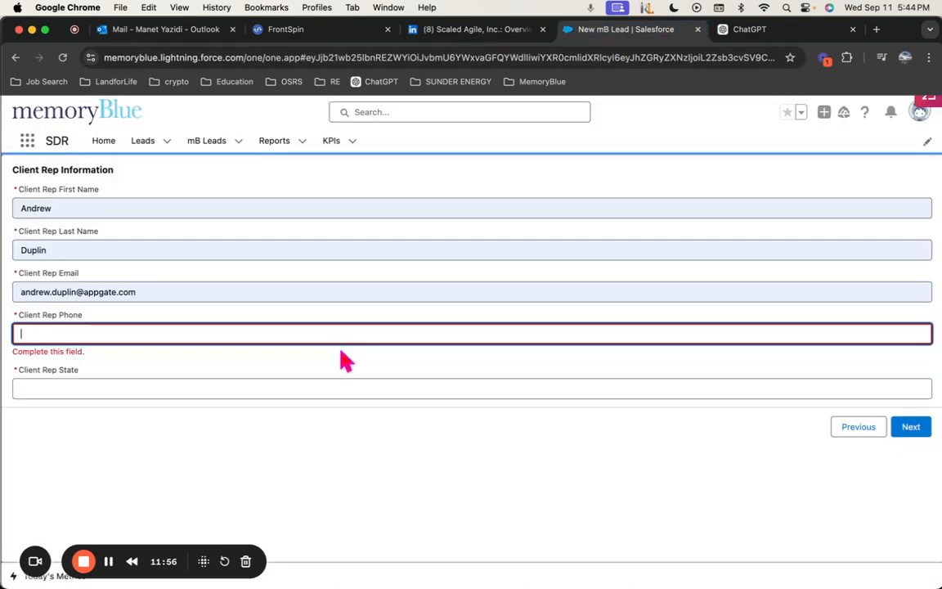
{"action": "key", "text": "cmd+v"}
{"action": "left_click", "coordinate": [109, 386]}
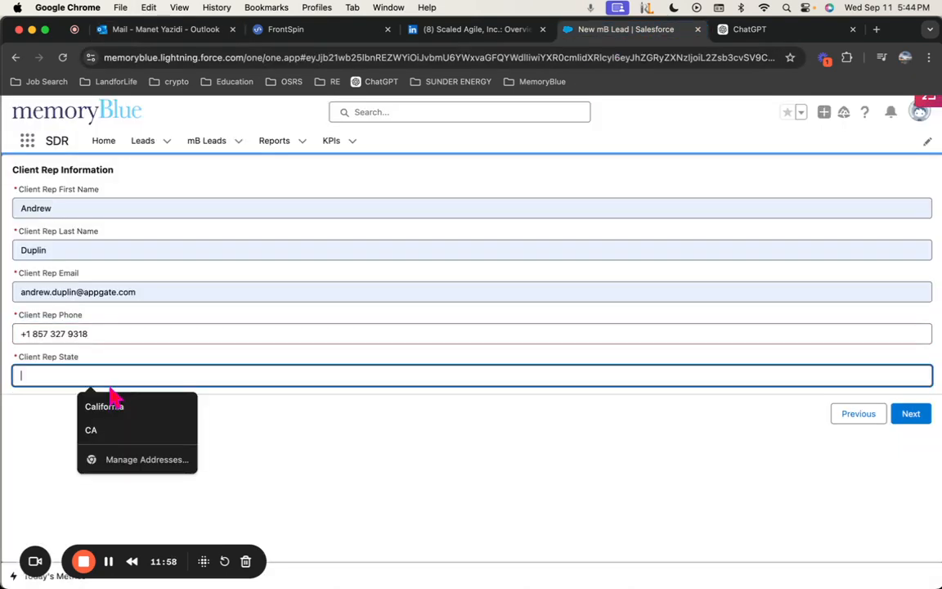
{"action": "type", "text": "Co"}
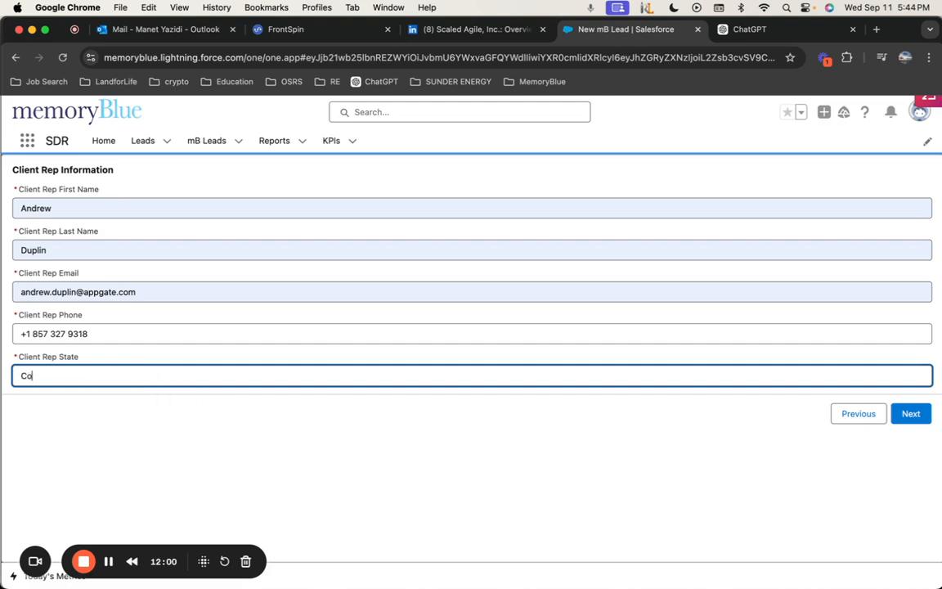
{"action": "key", "text": "BackSpace"}
{"action": "type", "text": "O"}
Book the lead against the AppGate September 2024 quota Q-16285
{"action": "left_click", "coordinate": [911, 414]}
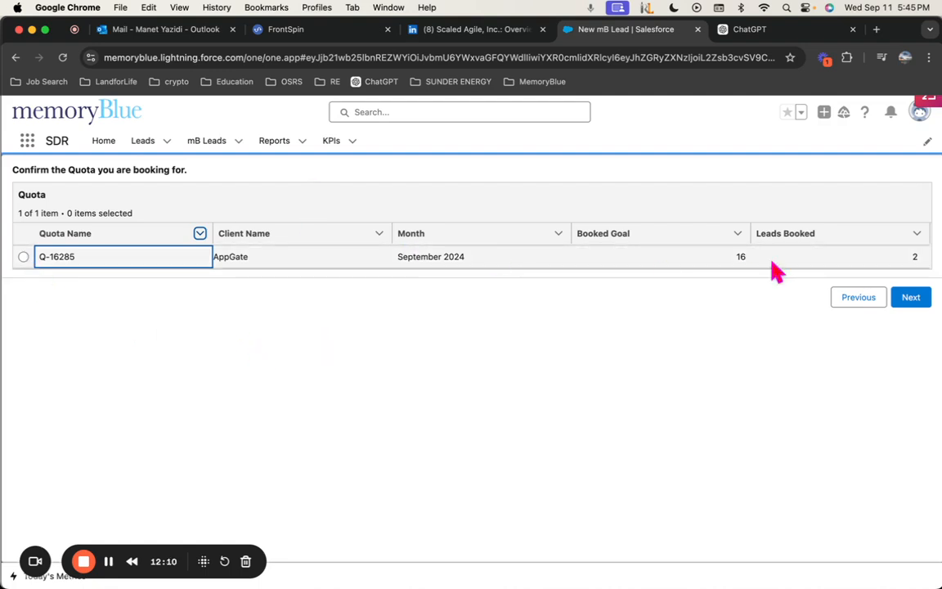
{"action": "left_click", "coordinate": [23, 257]}
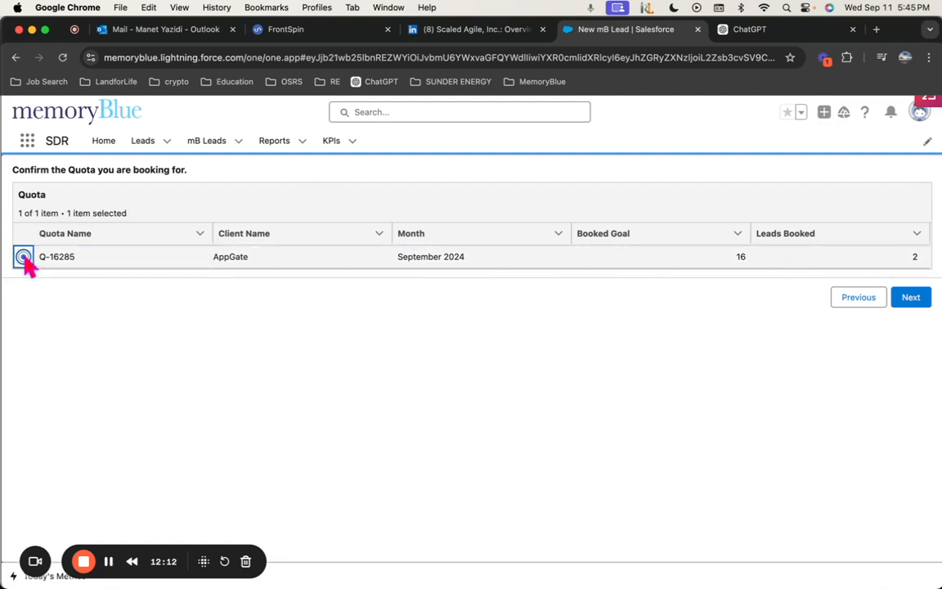
{"action": "left_click", "coordinate": [914, 299]}
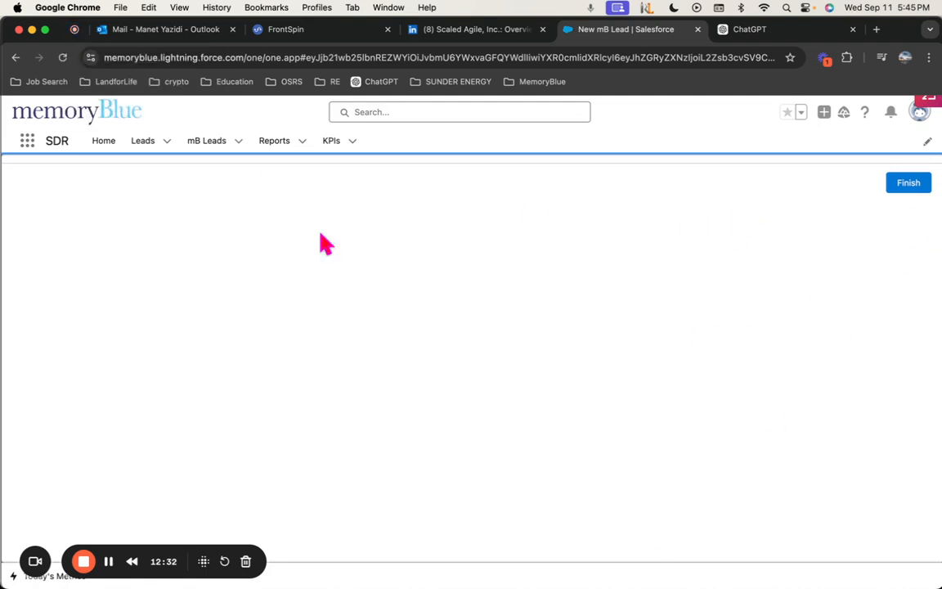
Finish creating the new mB Lead
{"action": "left_click", "coordinate": [898, 185]}
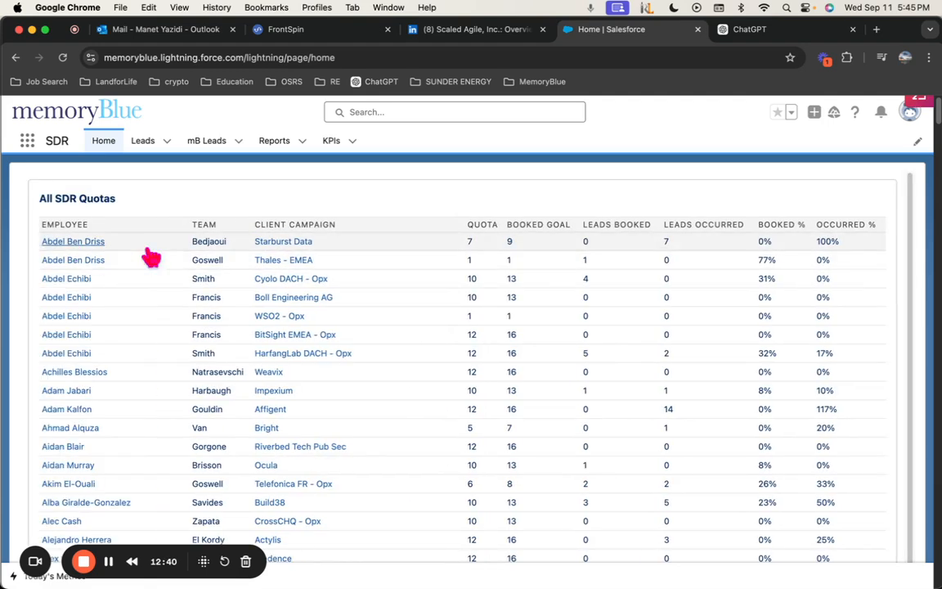
Return to the Recently Viewed mB Leads list
{"action": "left_click", "coordinate": [204, 144]}
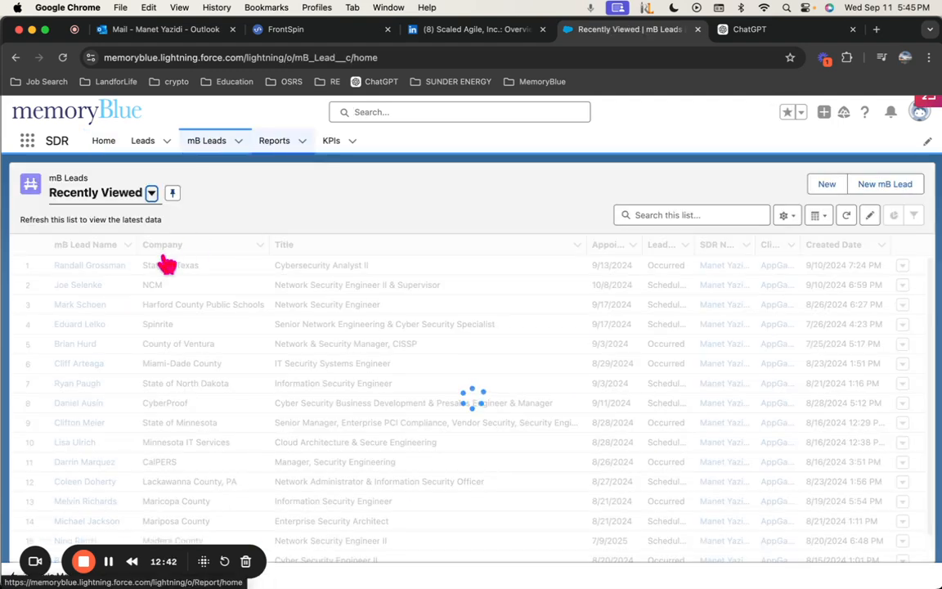